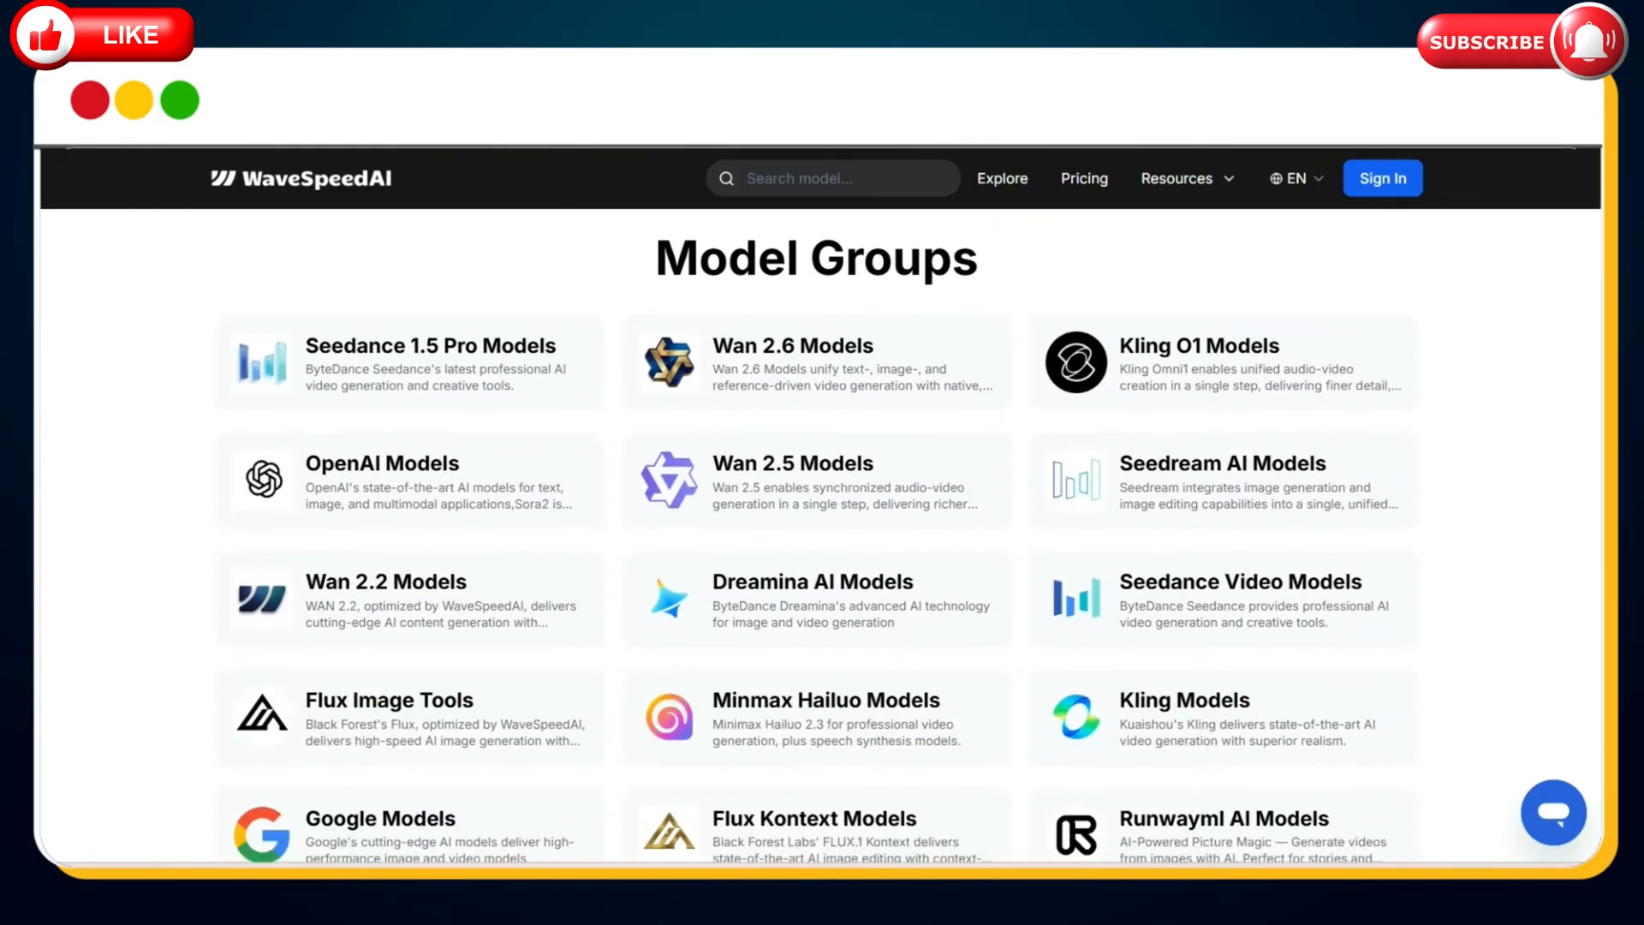
scroll(817, 534, down, 1)
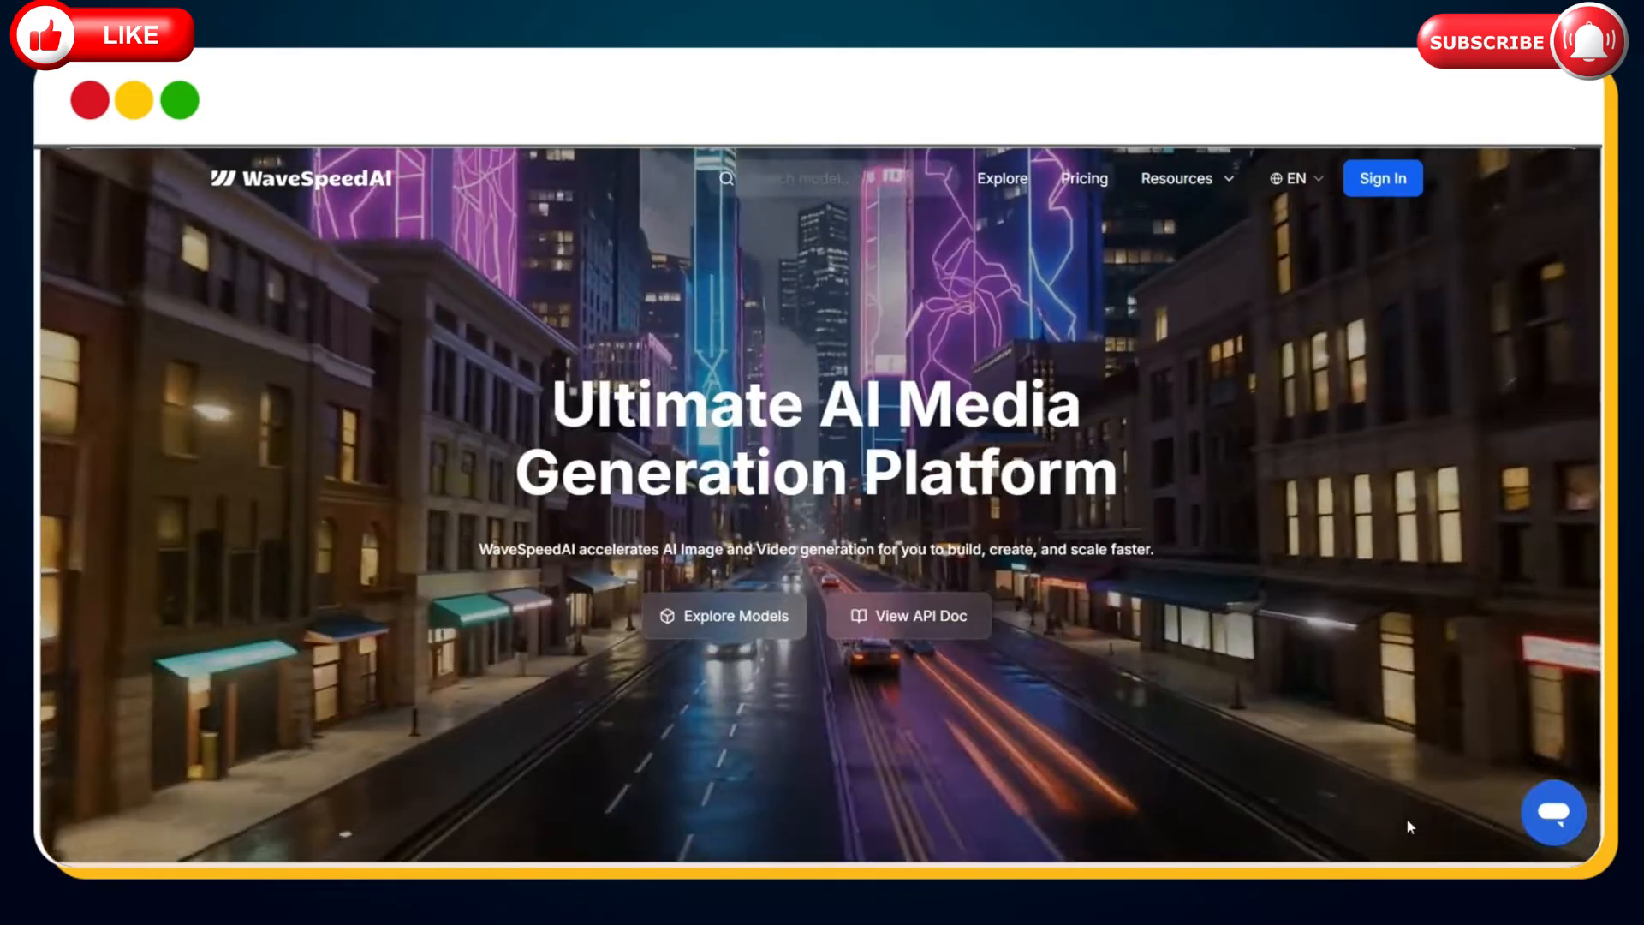
scroll(1343, 567, down, 5)
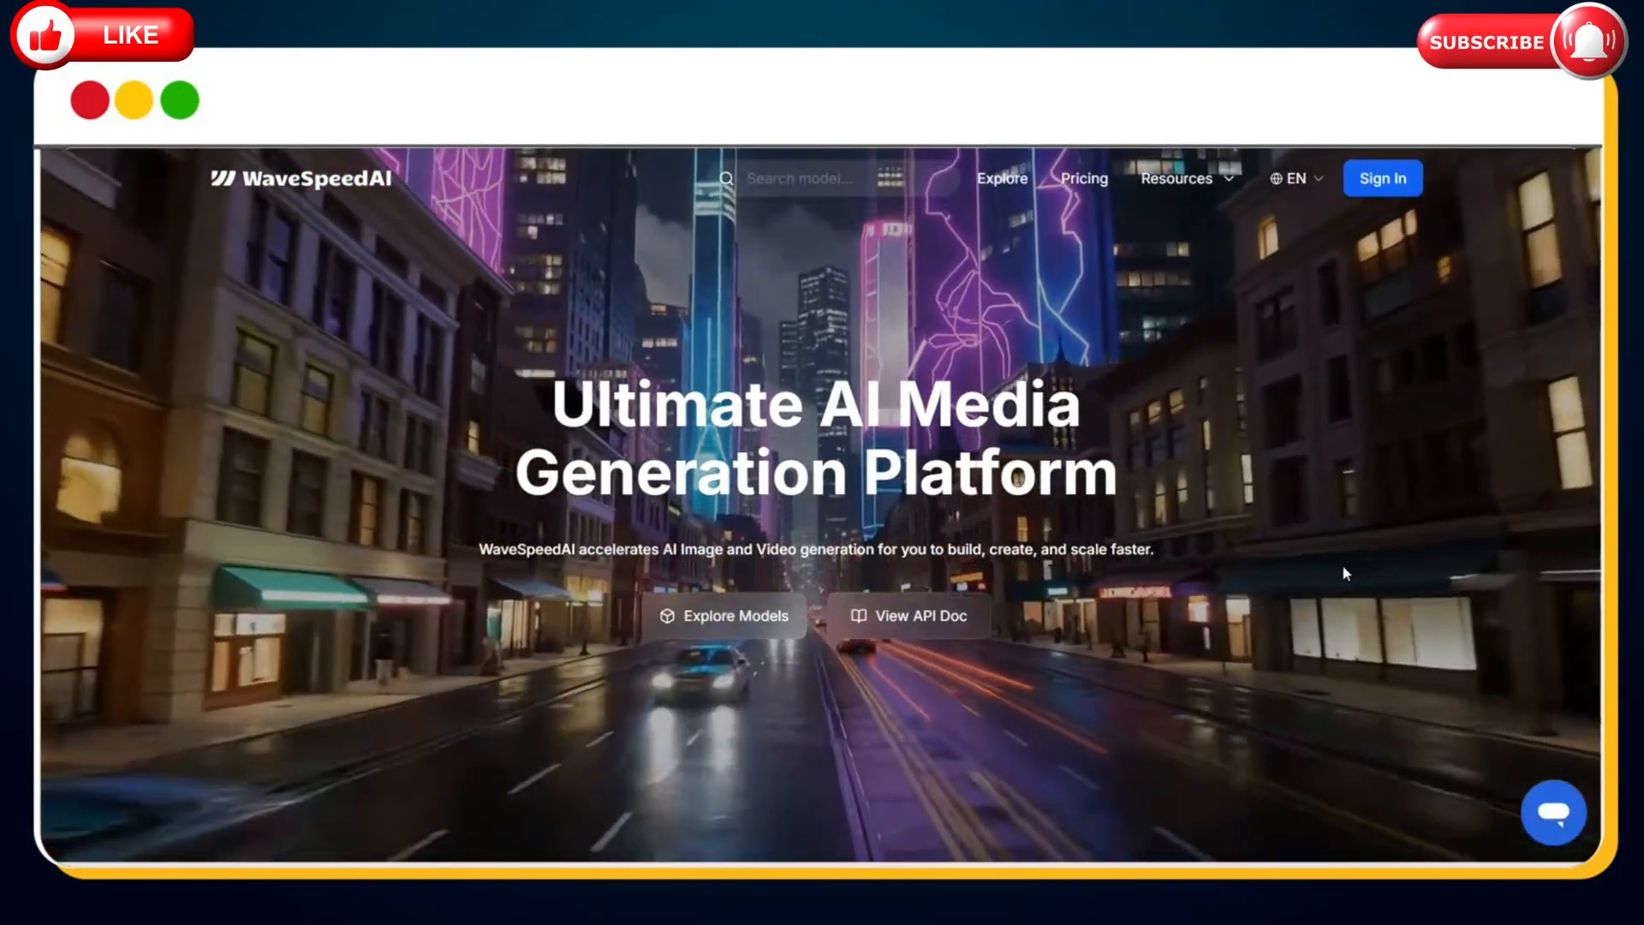
scroll(1343, 567, down, 10)
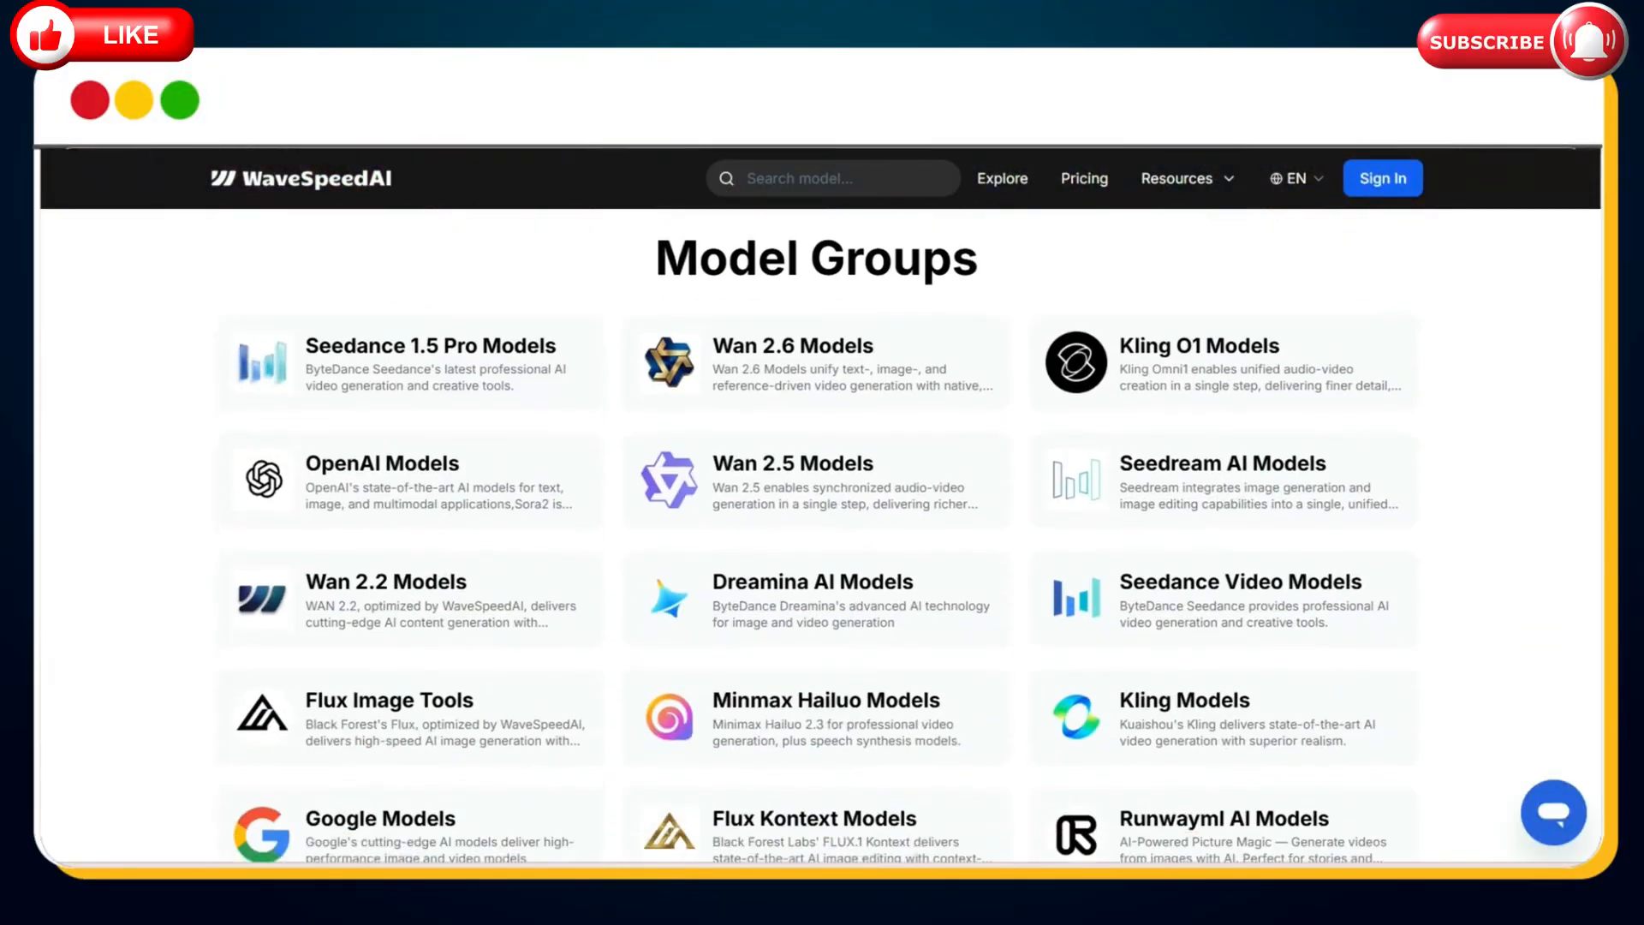
scroll(820, 531, down, 2)
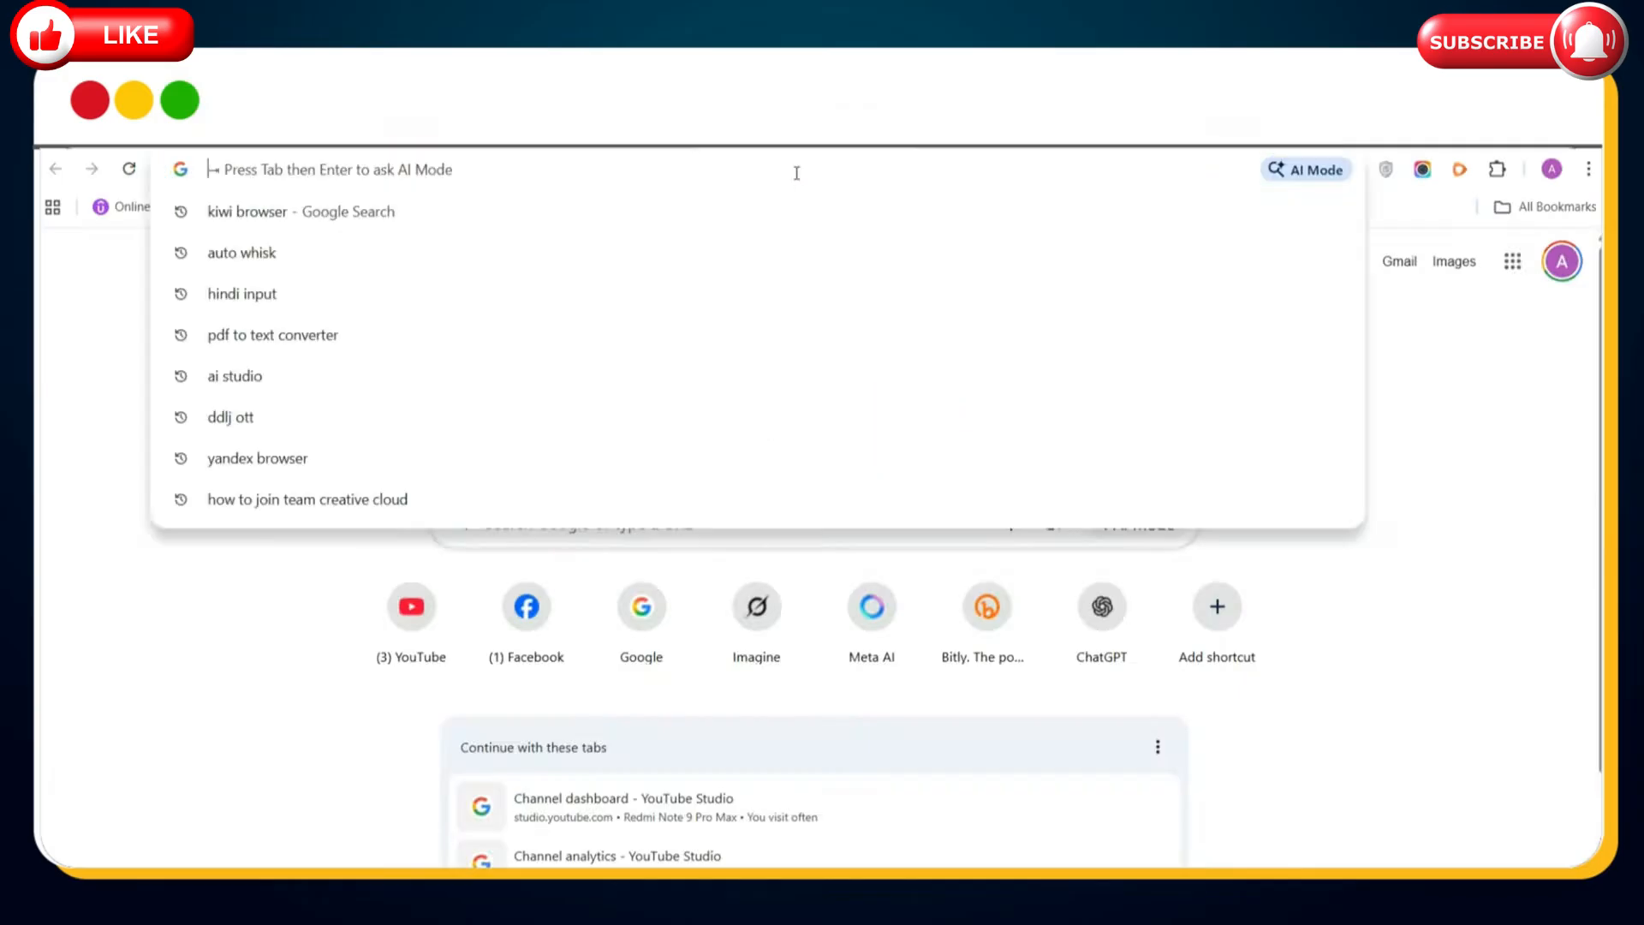
Go to the wavespeed.ai website and sign in to the account.
text(waves)
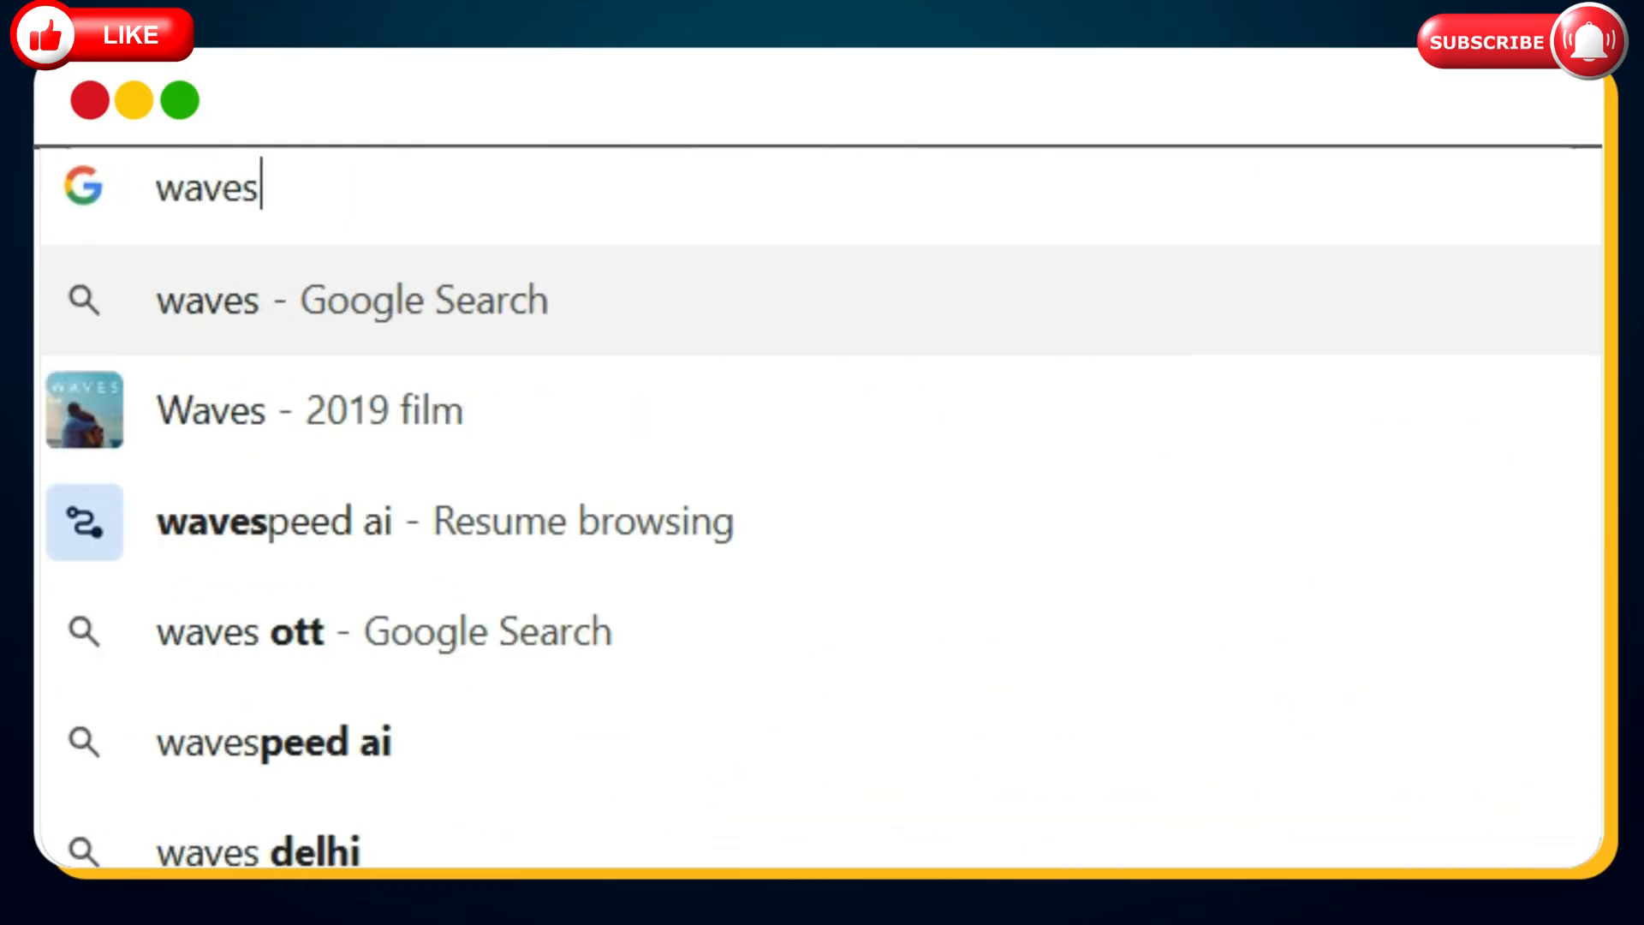
text(peed.ai)
key(Return)
click(1380, 181)
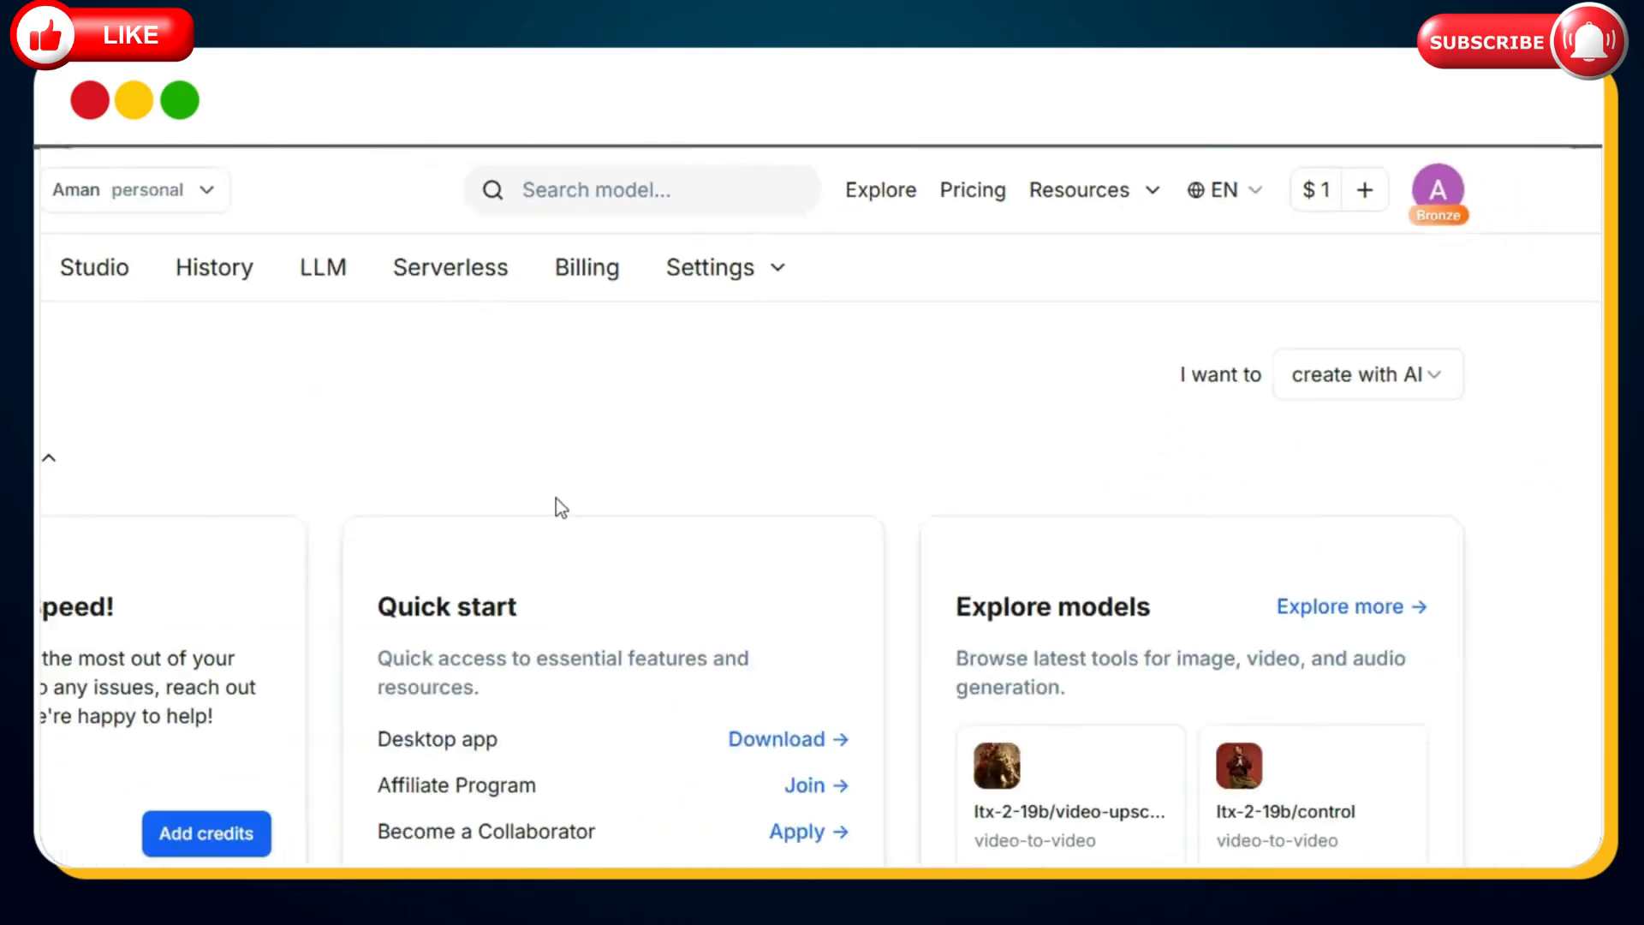
Look over the dashboard and open the Explore page with the available AI models.
scroll(775, 406, down, 5)
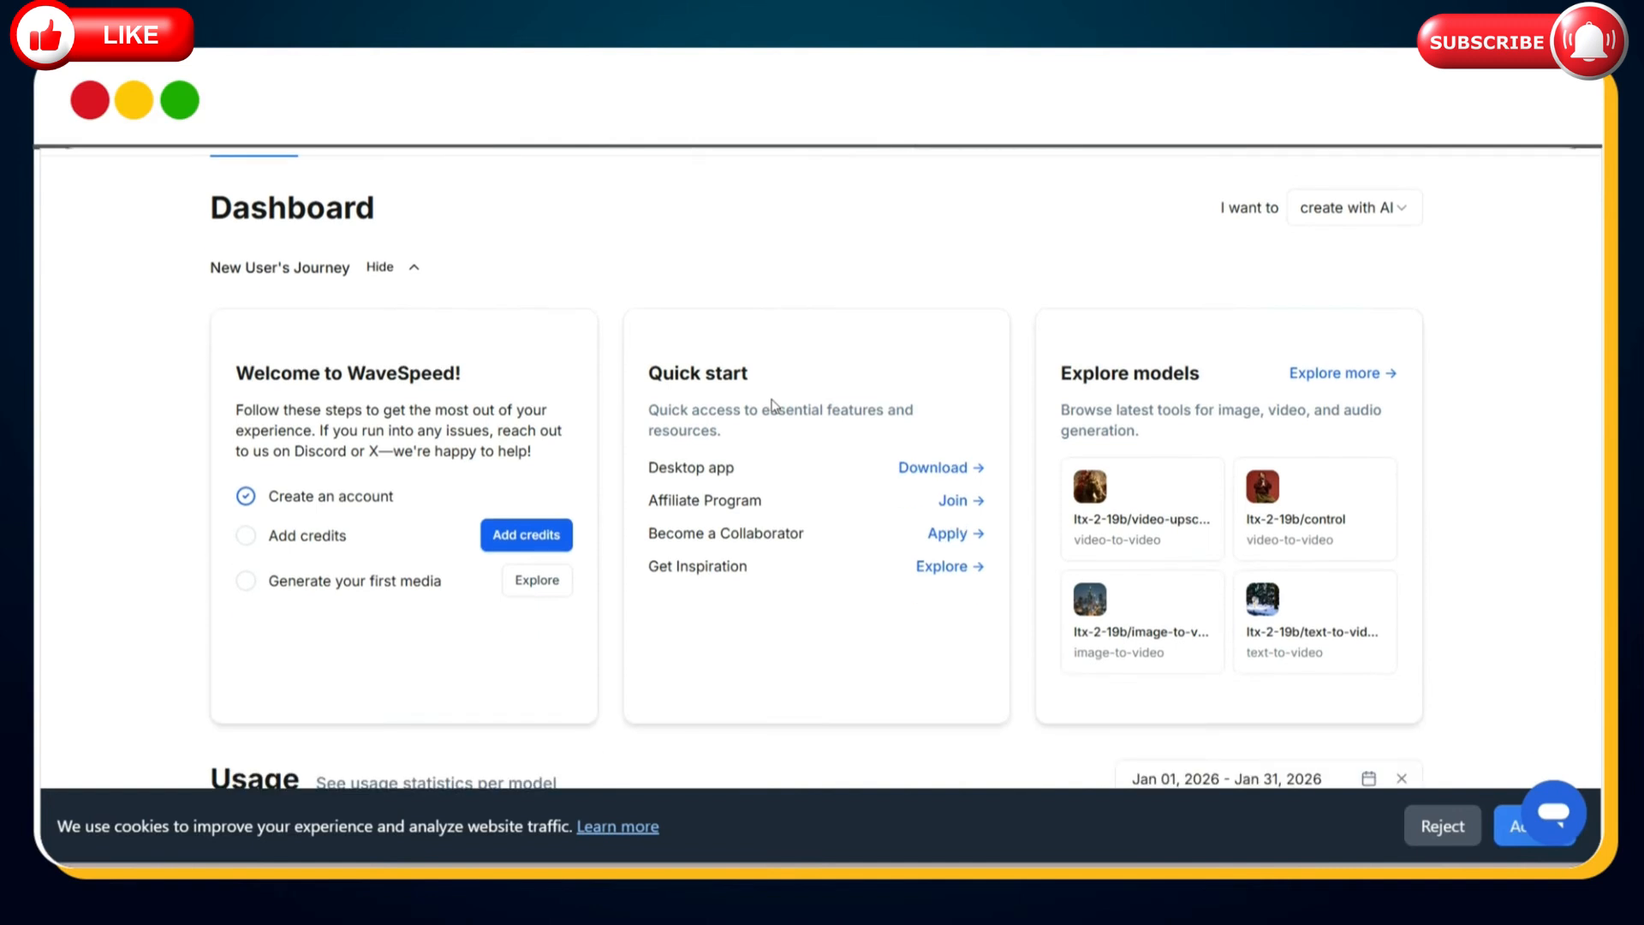
scroll(775, 406, up, 5)
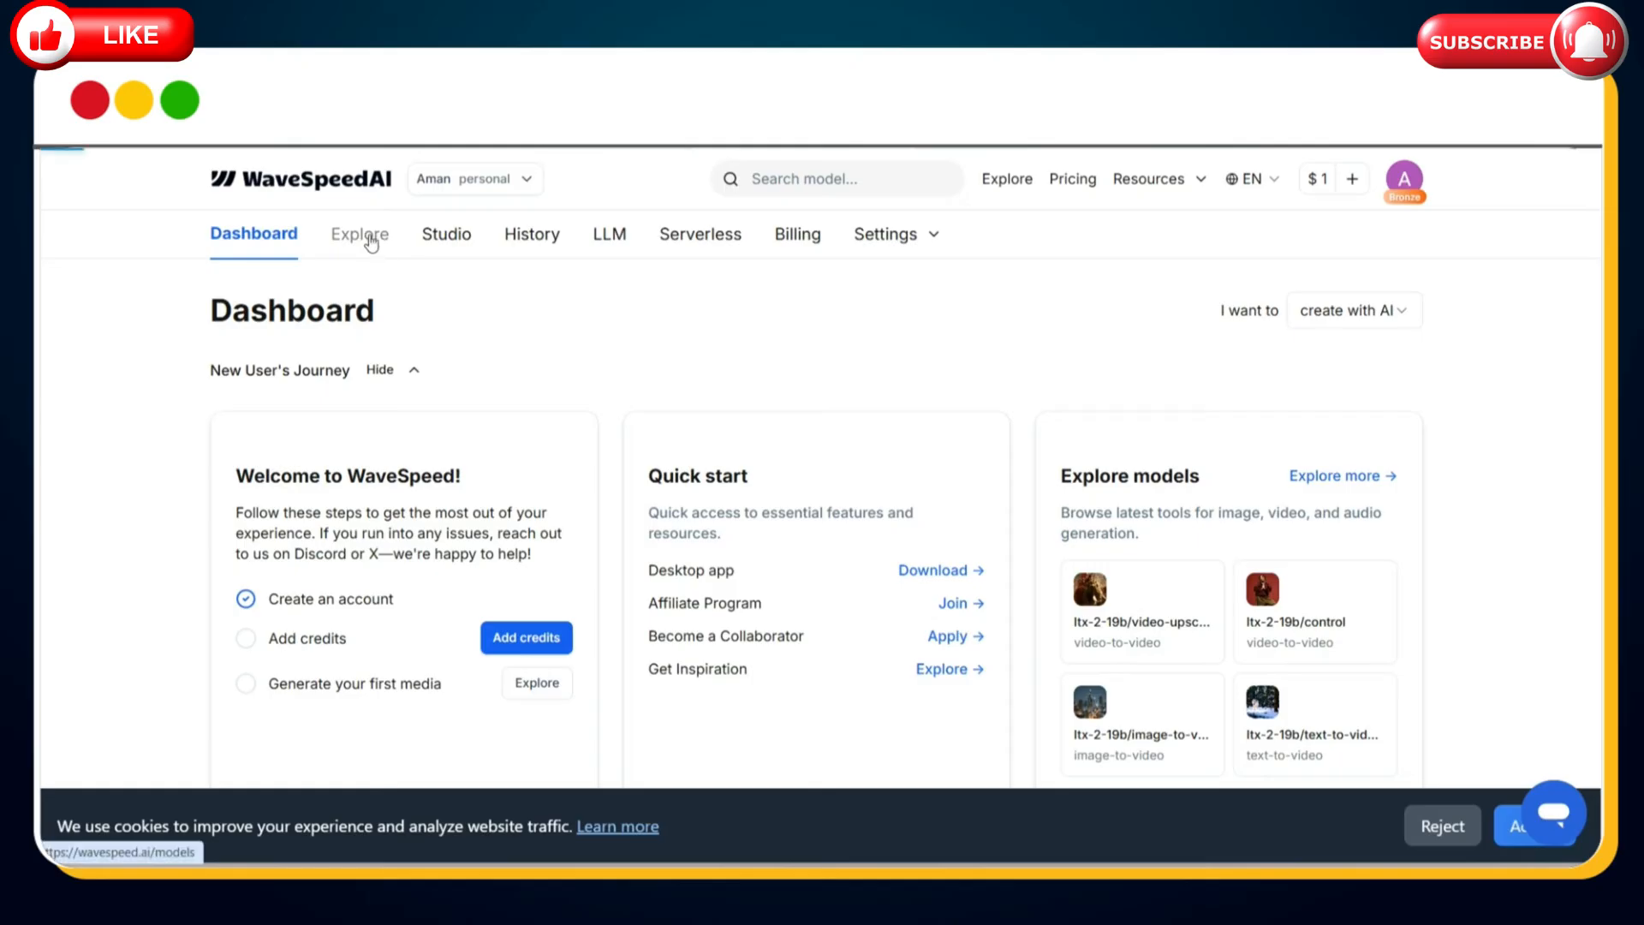
click(362, 236)
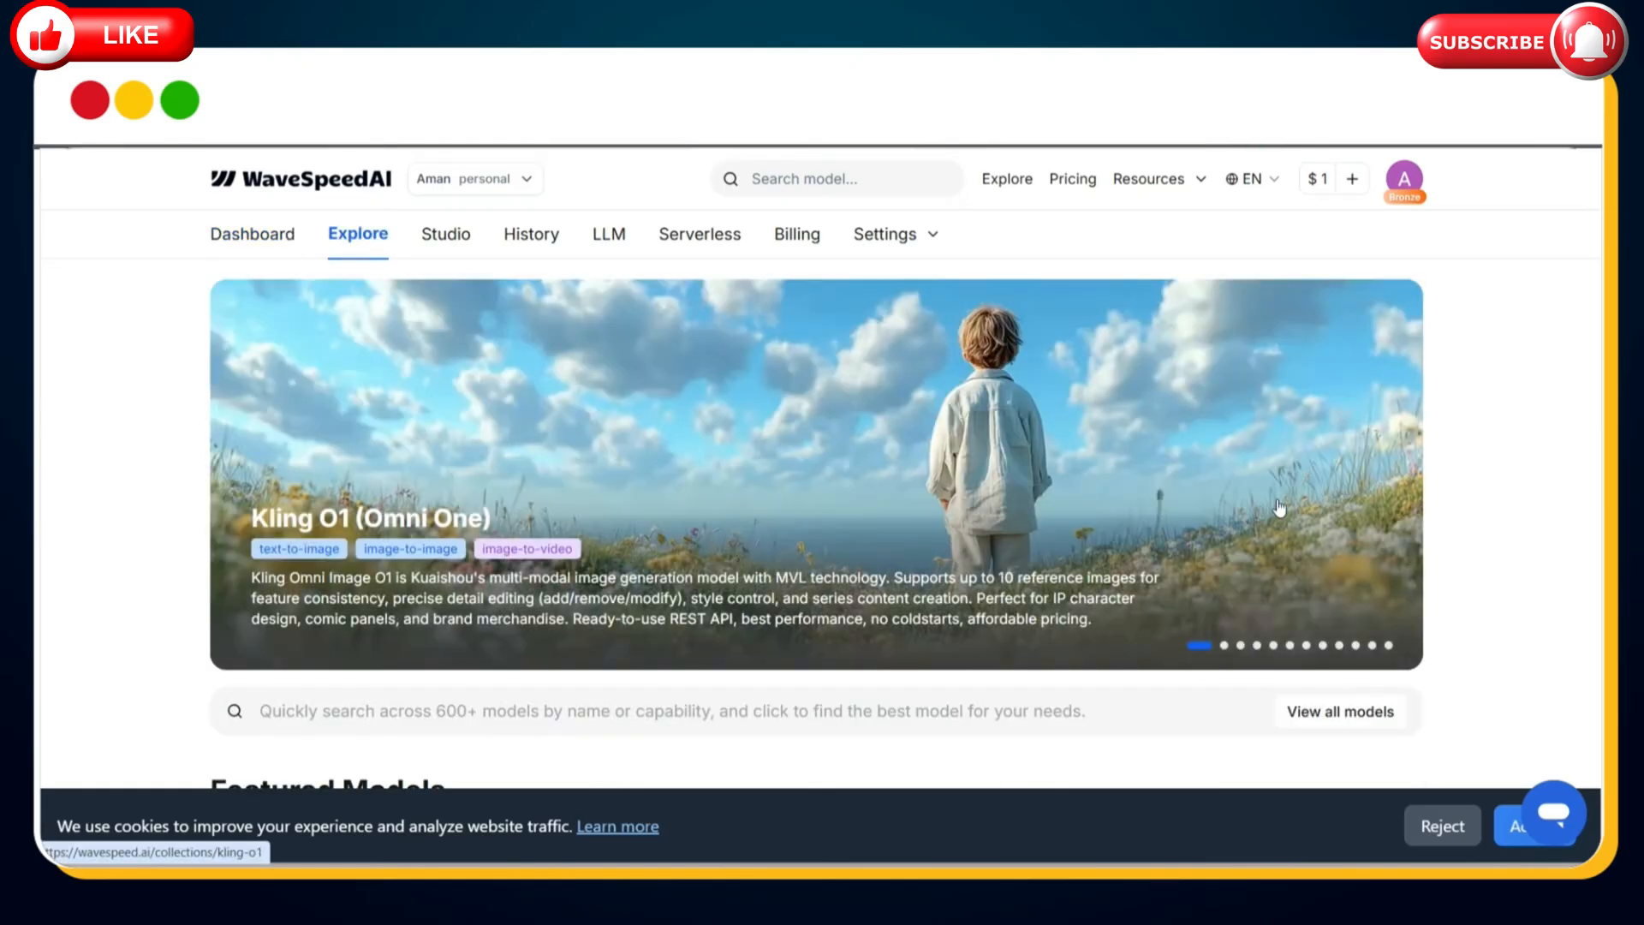
Find the Model Groups section on the Explore page and open the Google Models collection.
scroll(1279, 507, down, 1)
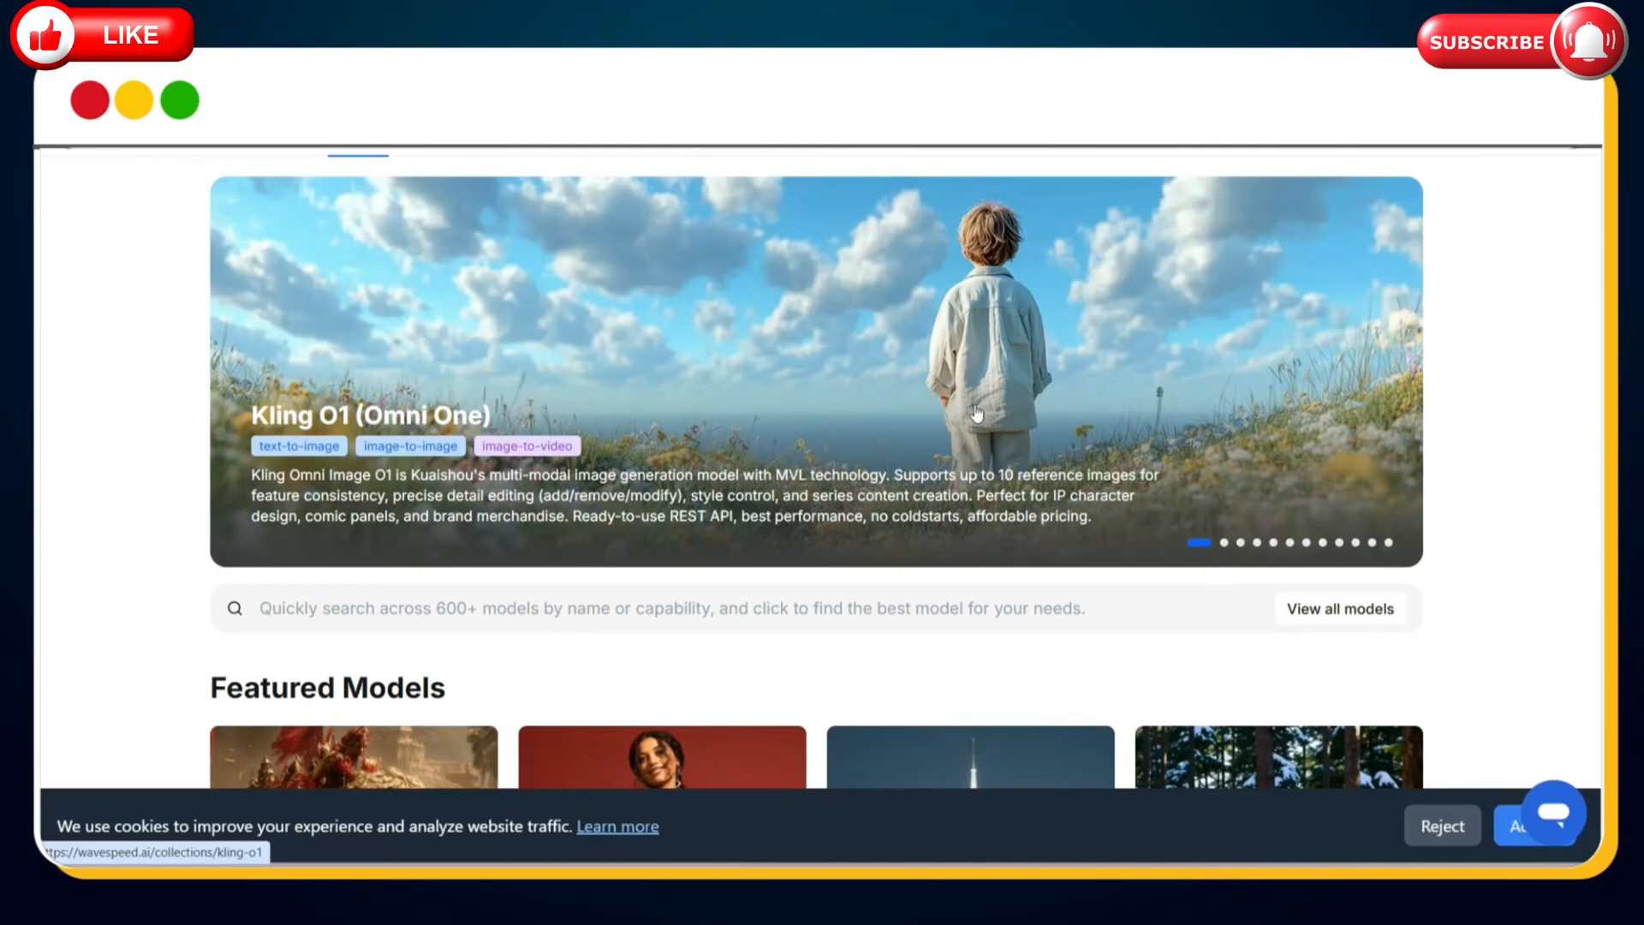
scroll(975, 413, down, 5)
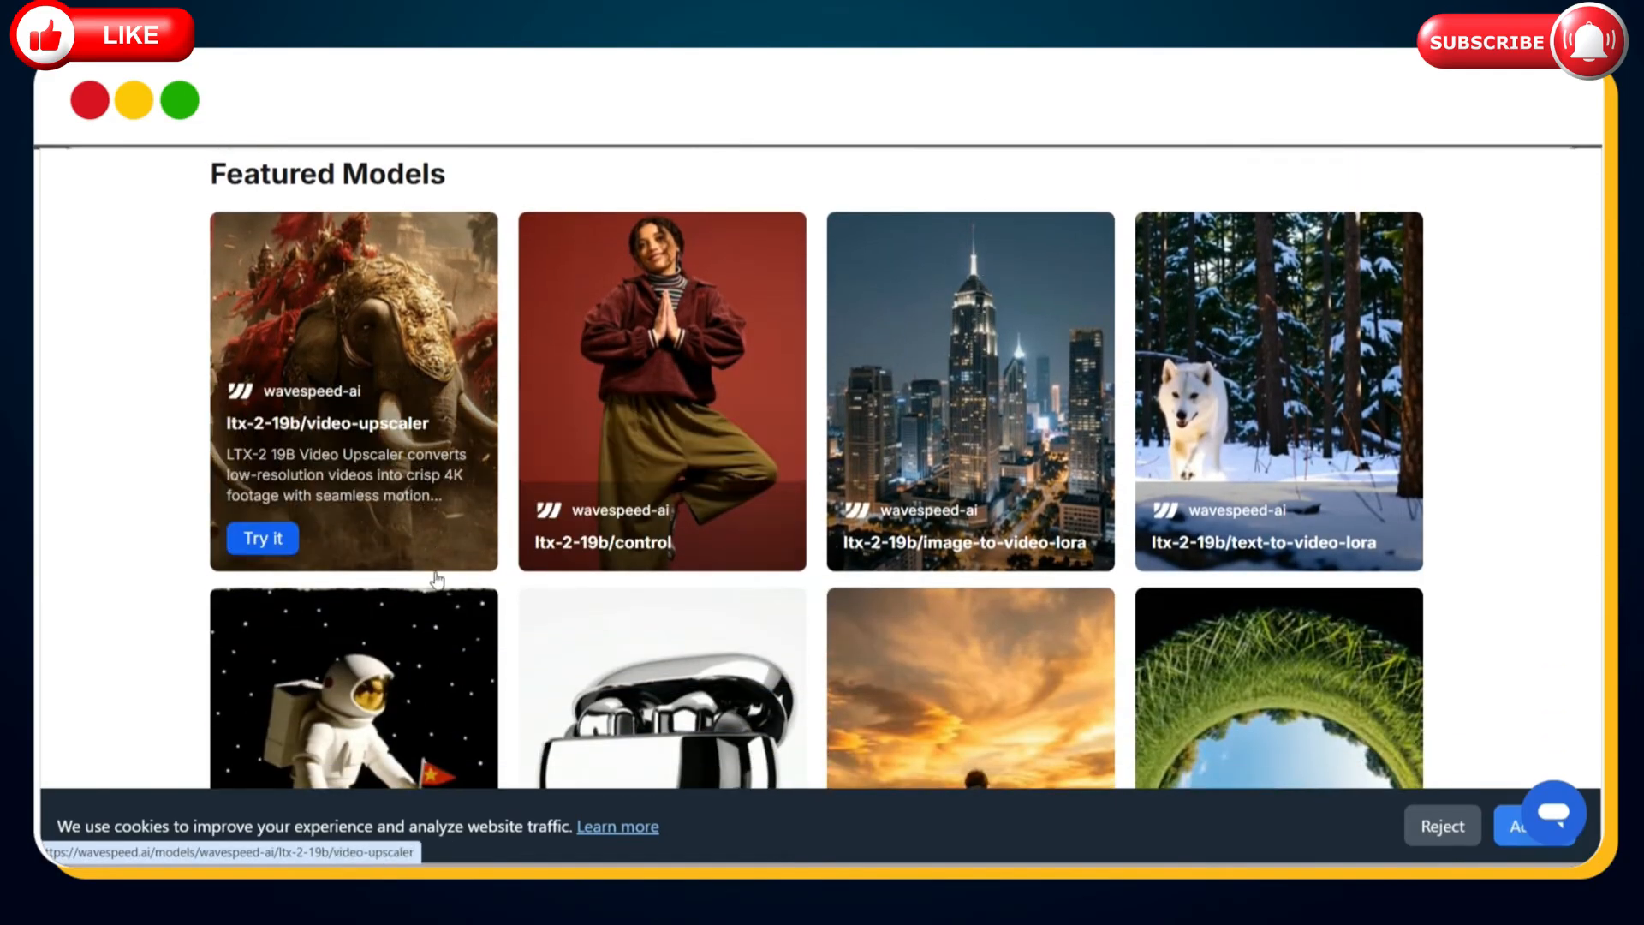
scroll(921, 629, down, 7)
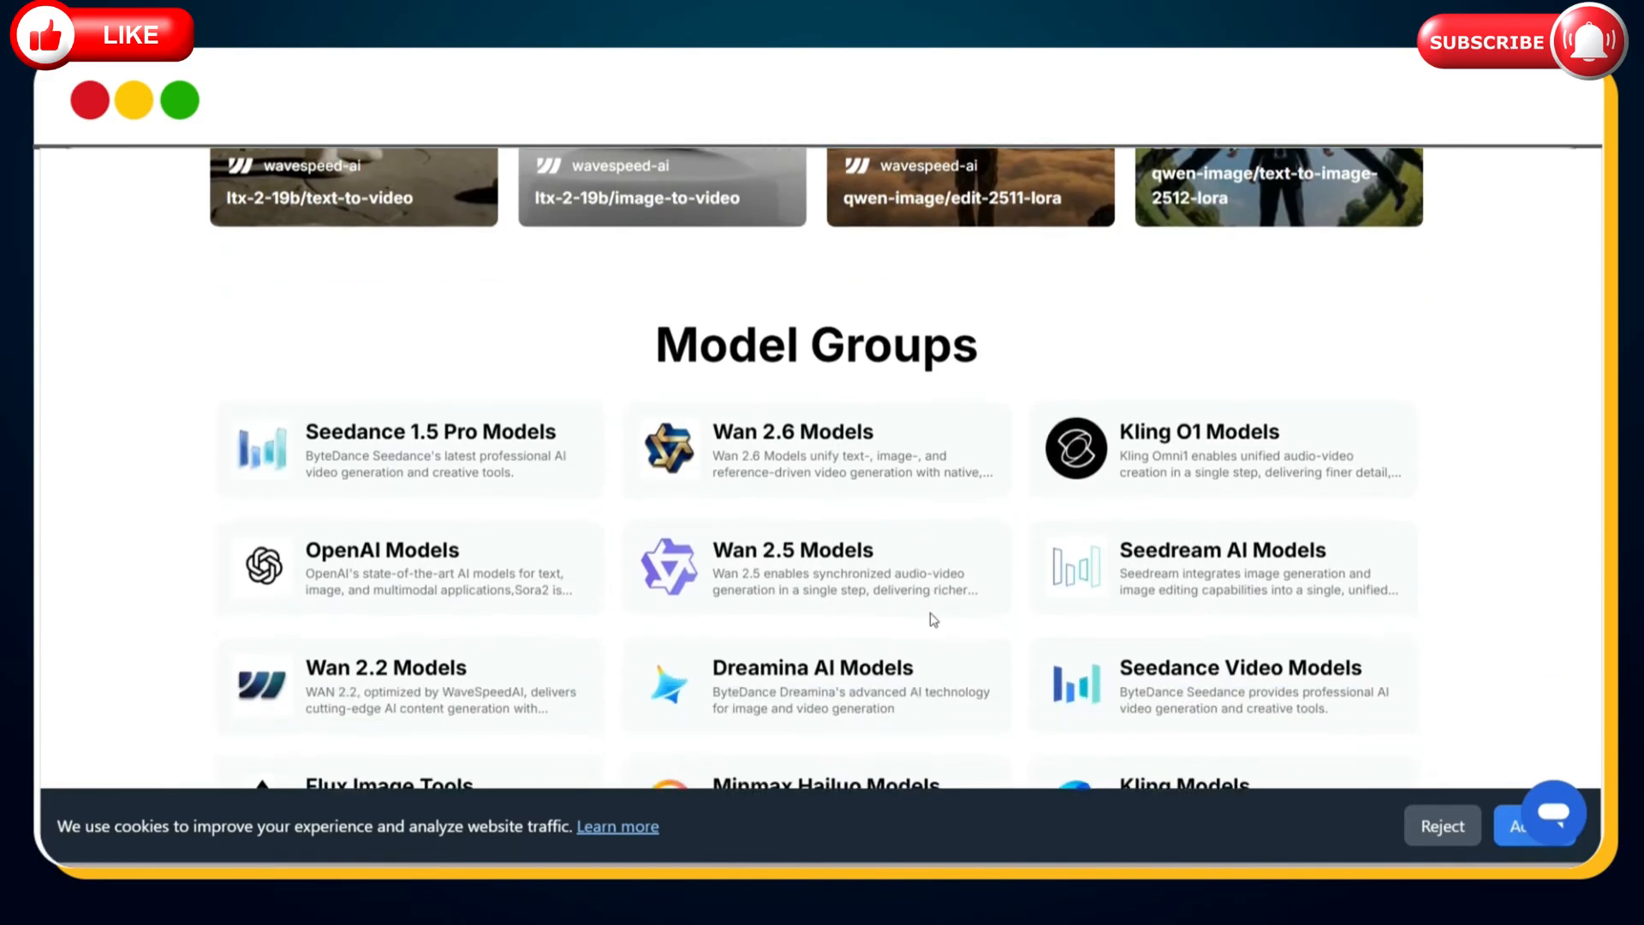
scroll(933, 619, down, 1)
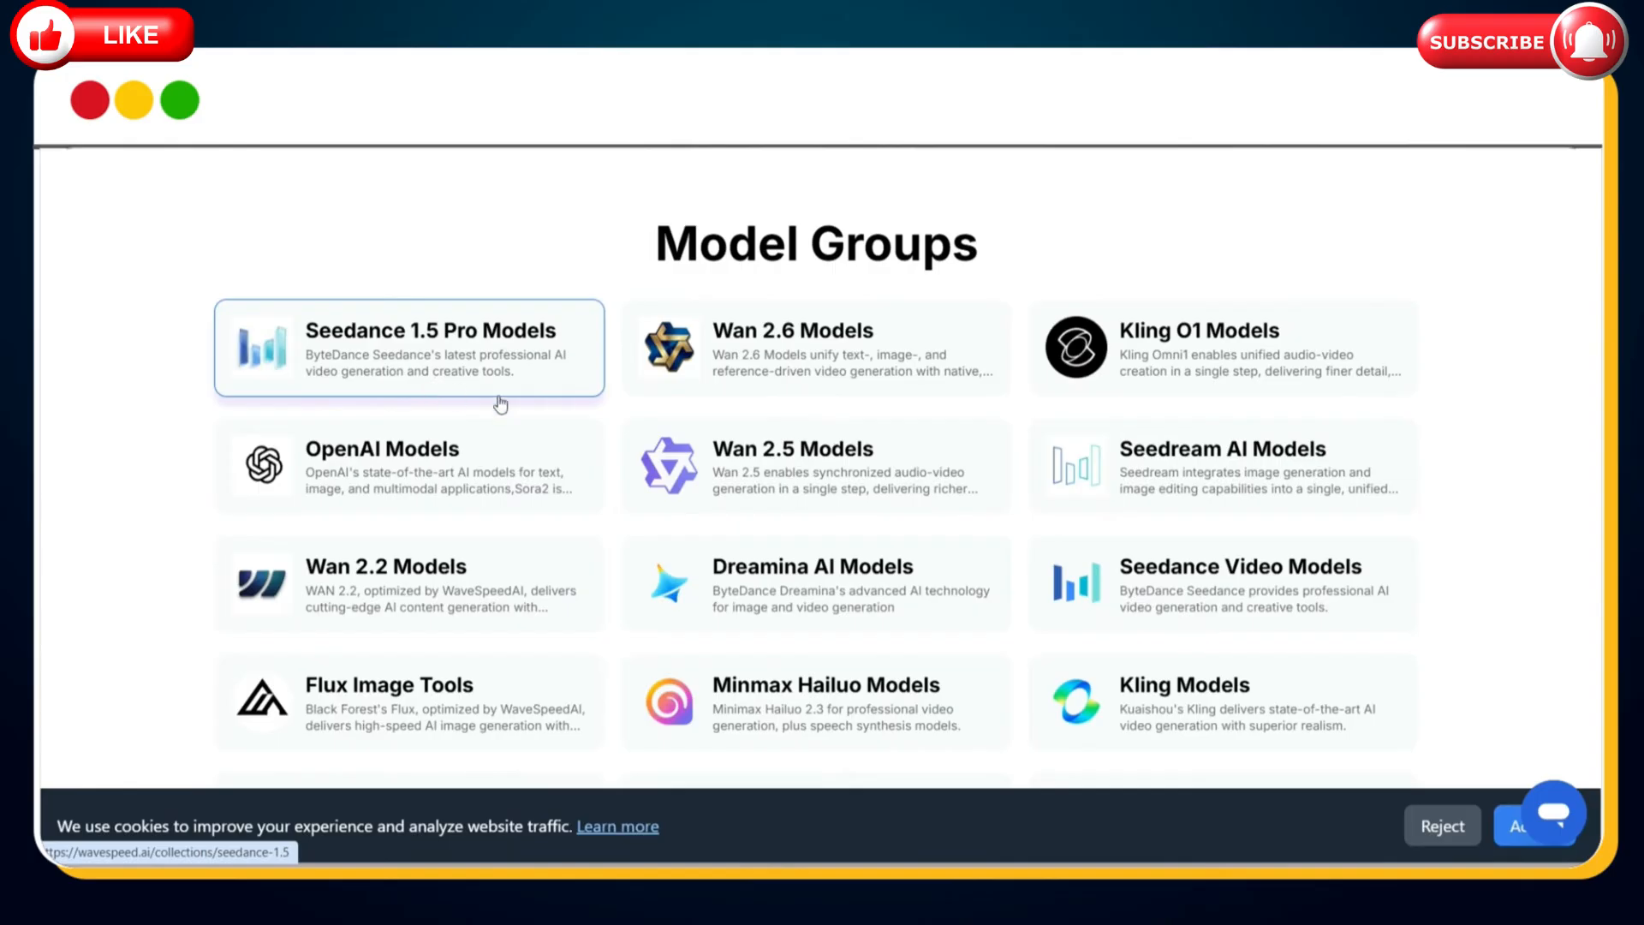
scroll(1222, 599, down, 1)
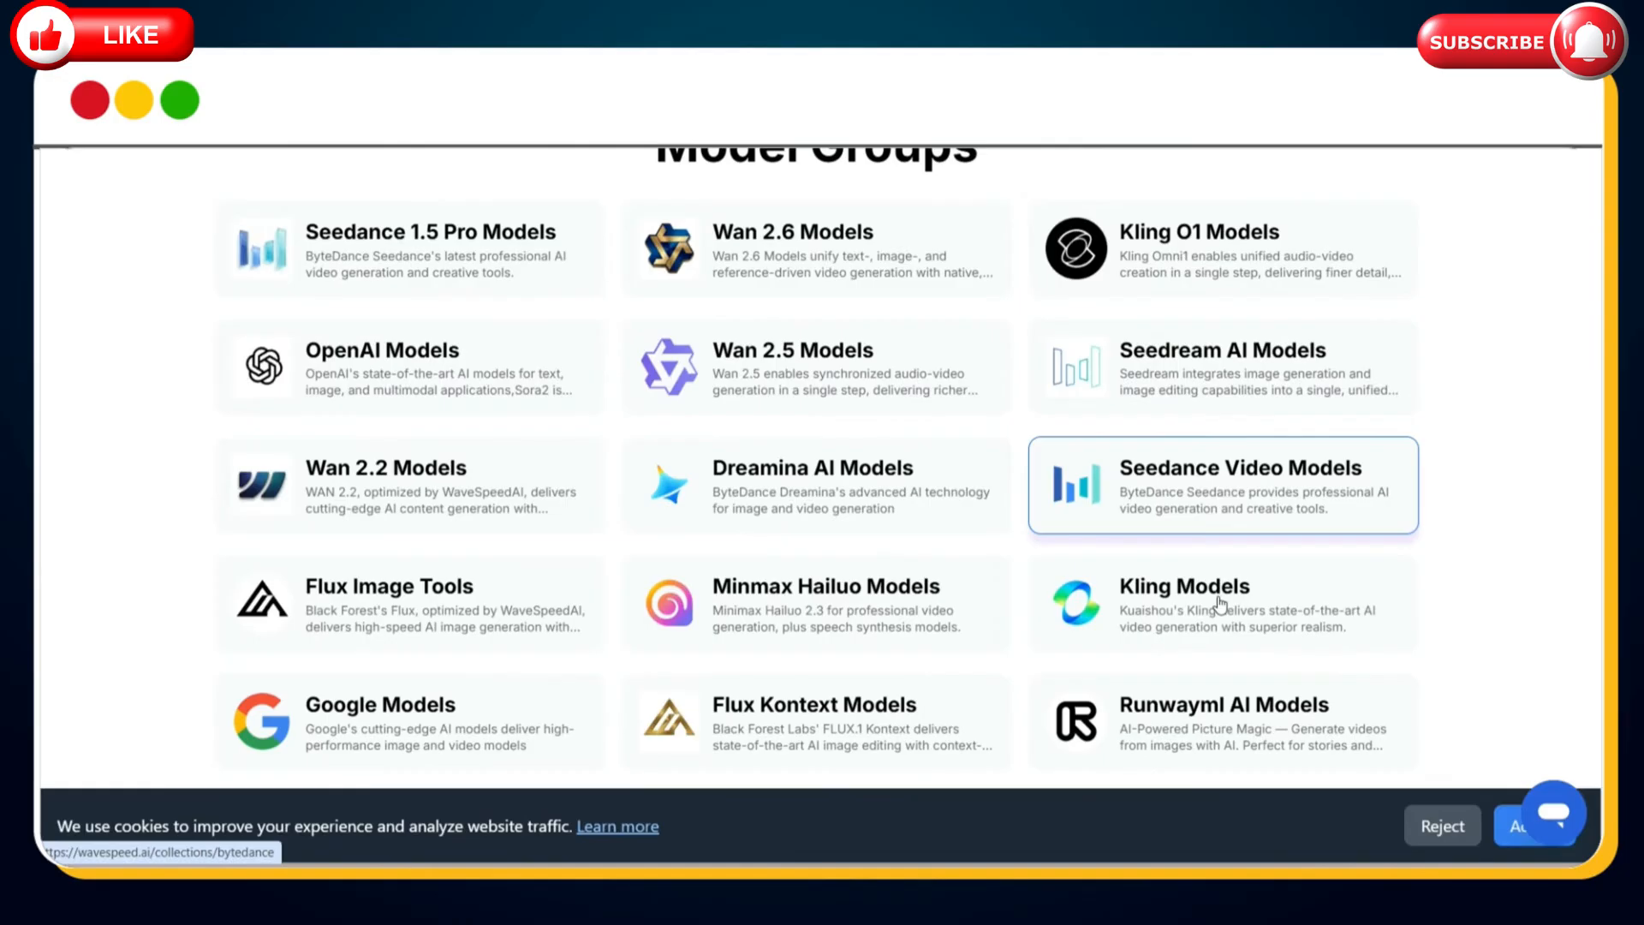
scroll(531, 745, down, 1)
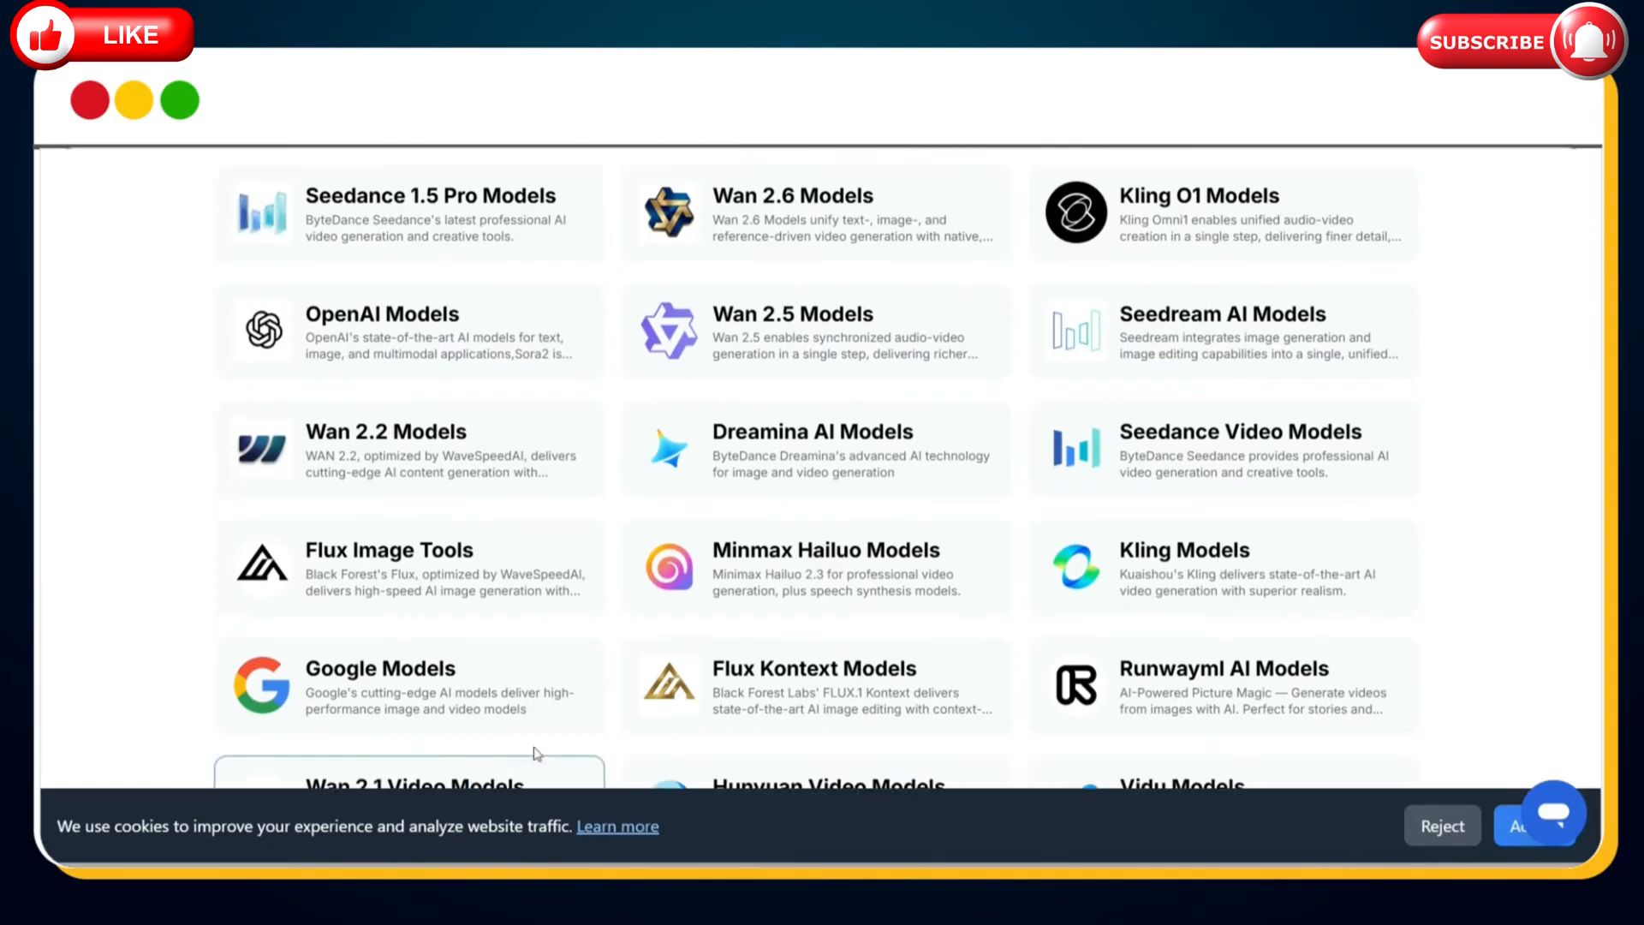
click(504, 707)
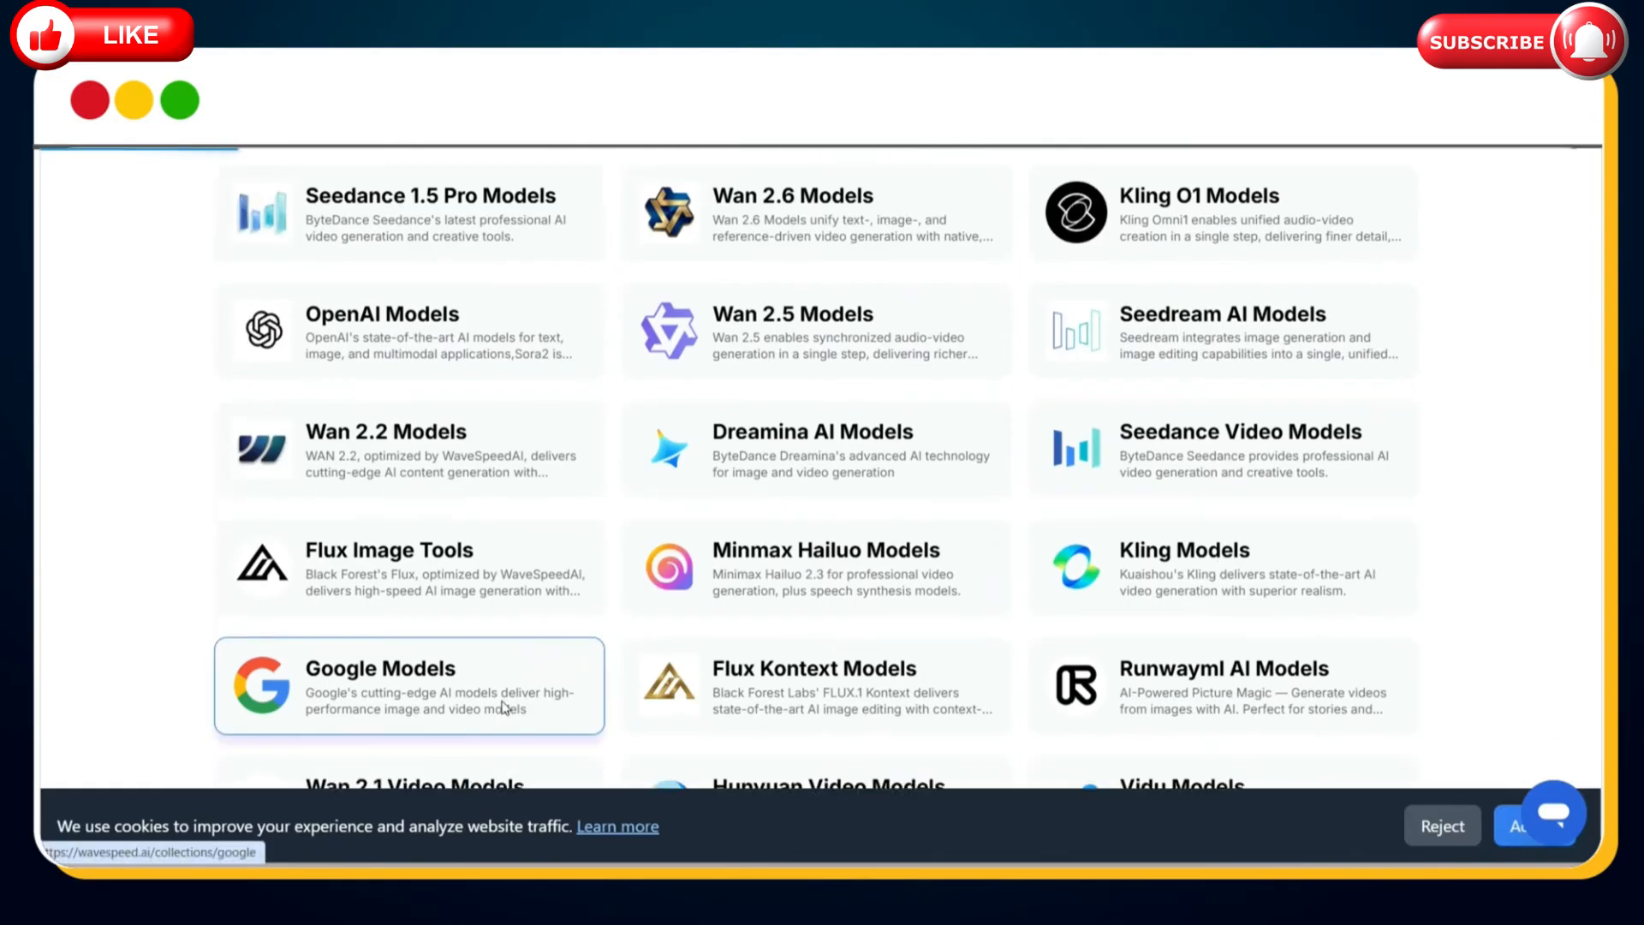
Look through the Google Models collection and open the nano-banana-pro/edit model to try it.
scroll(1445, 465, down, 12)
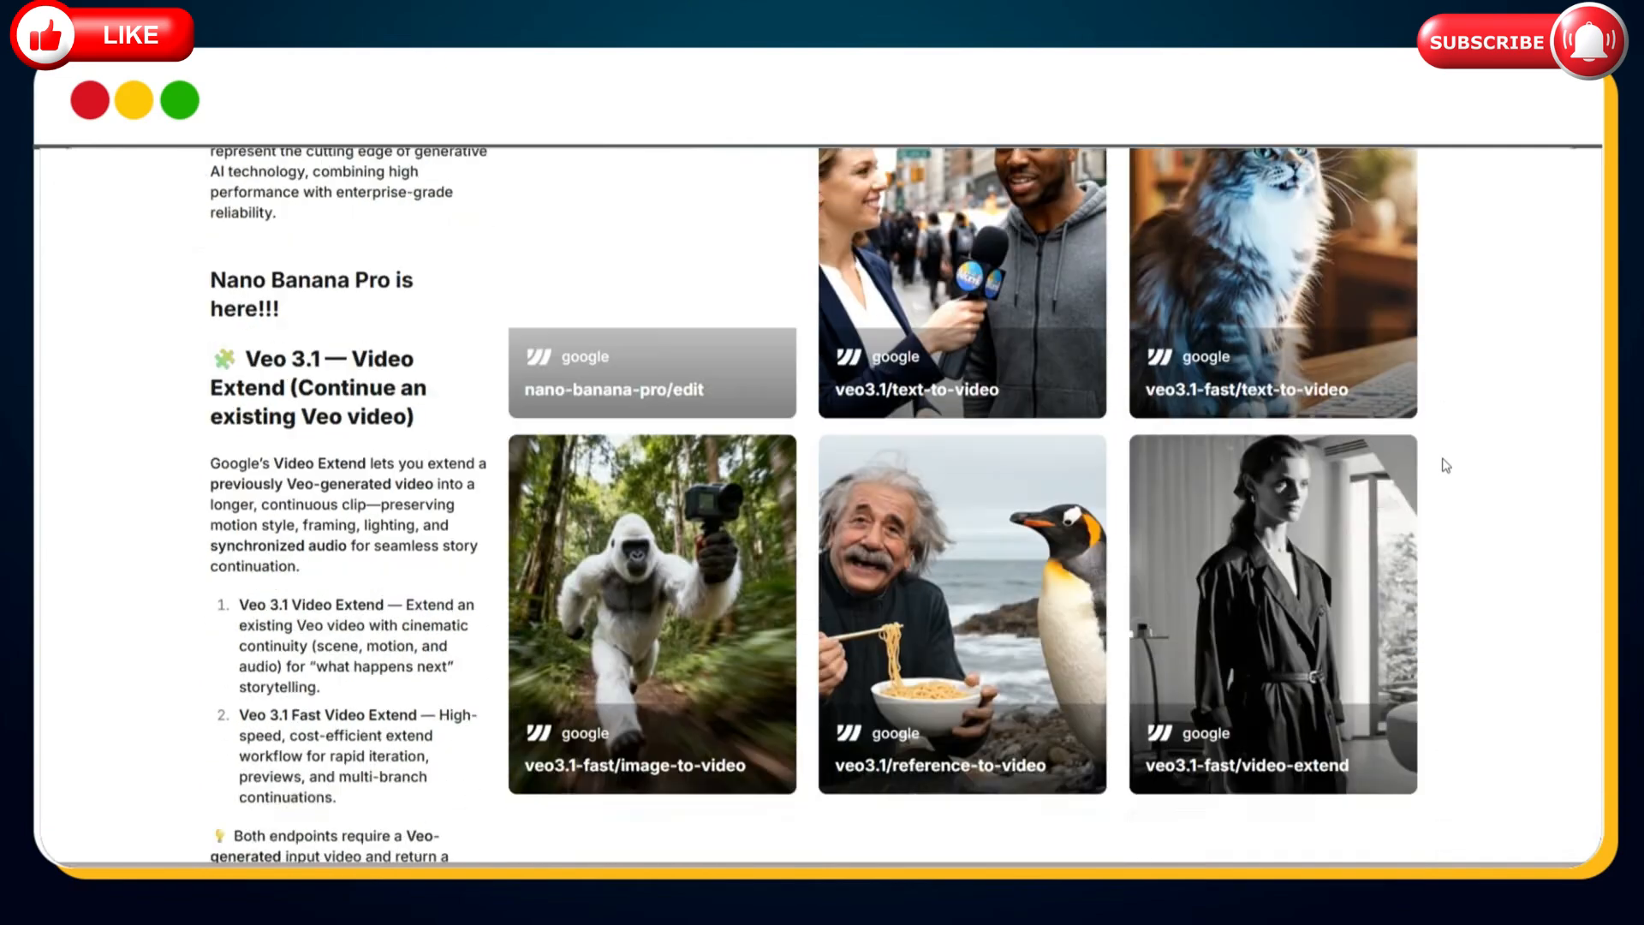
scroll(1446, 468, down, 10)
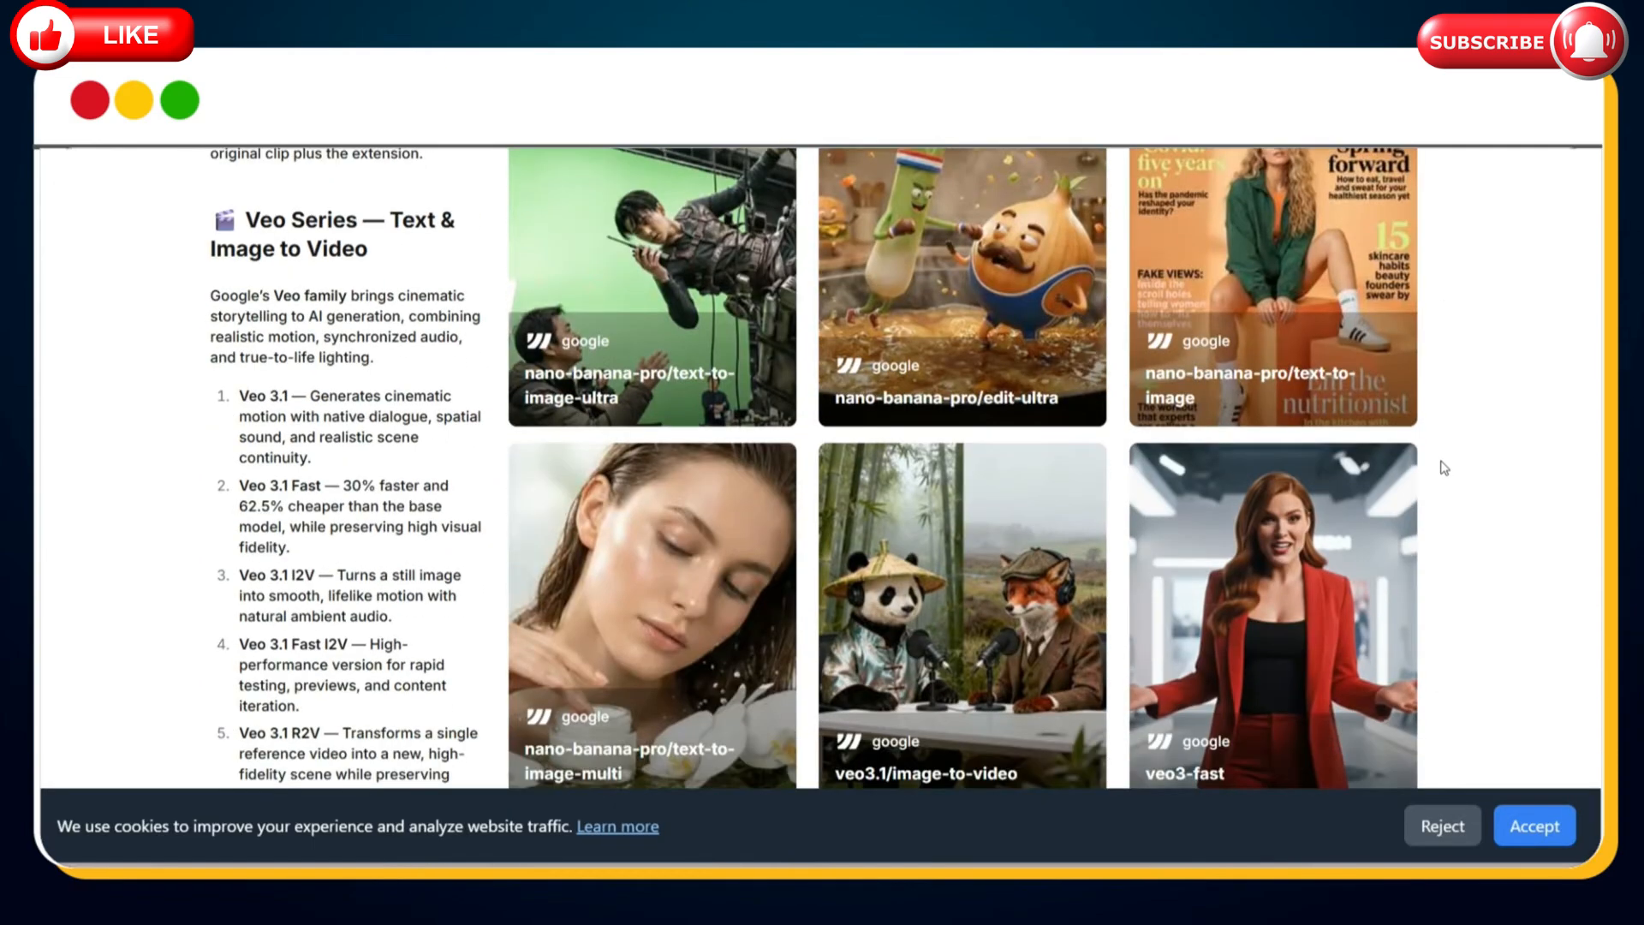
scroll(1445, 467, down, 15)
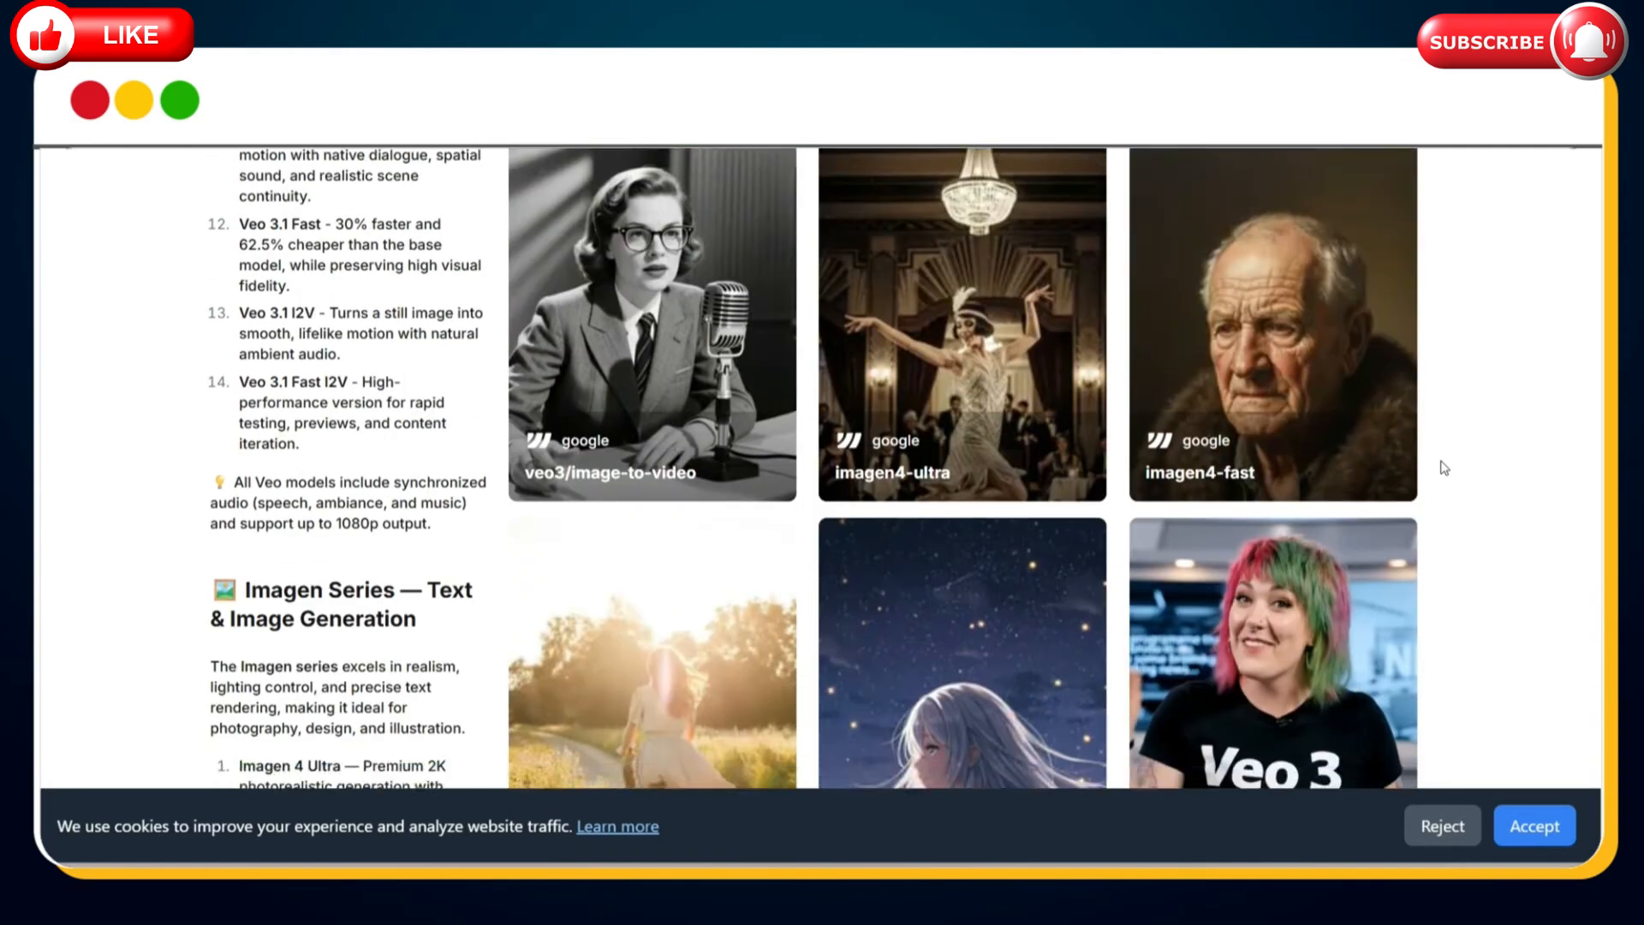
scroll(1442, 466, up, 18)
scroll(1442, 466, up, 10)
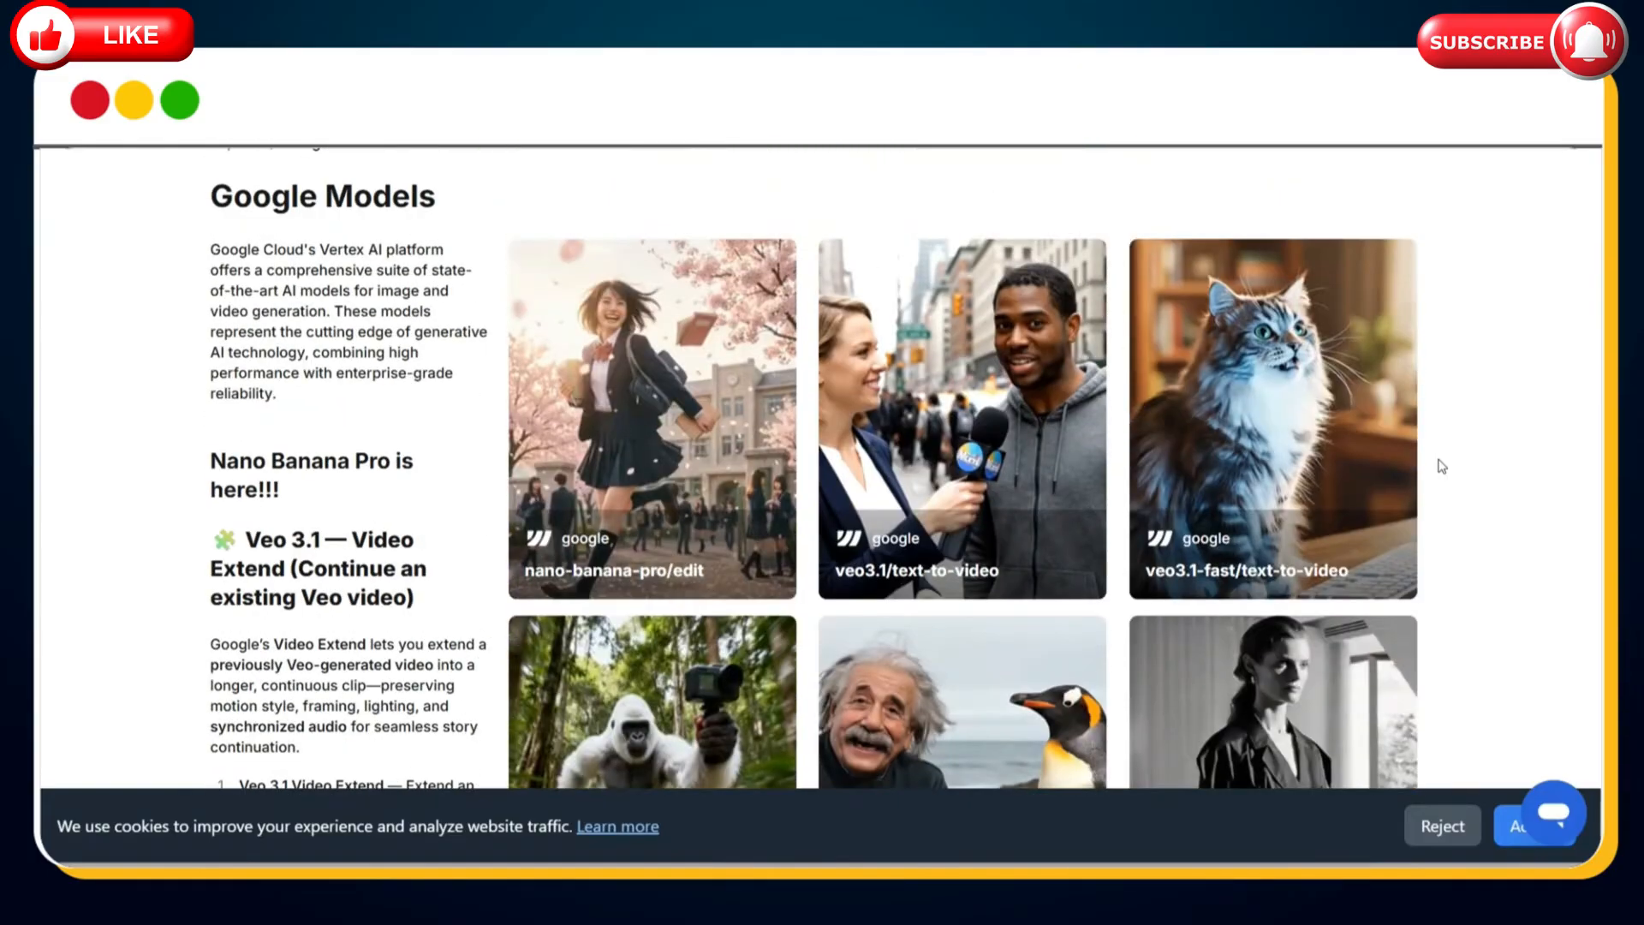
mouse_move(704, 522)
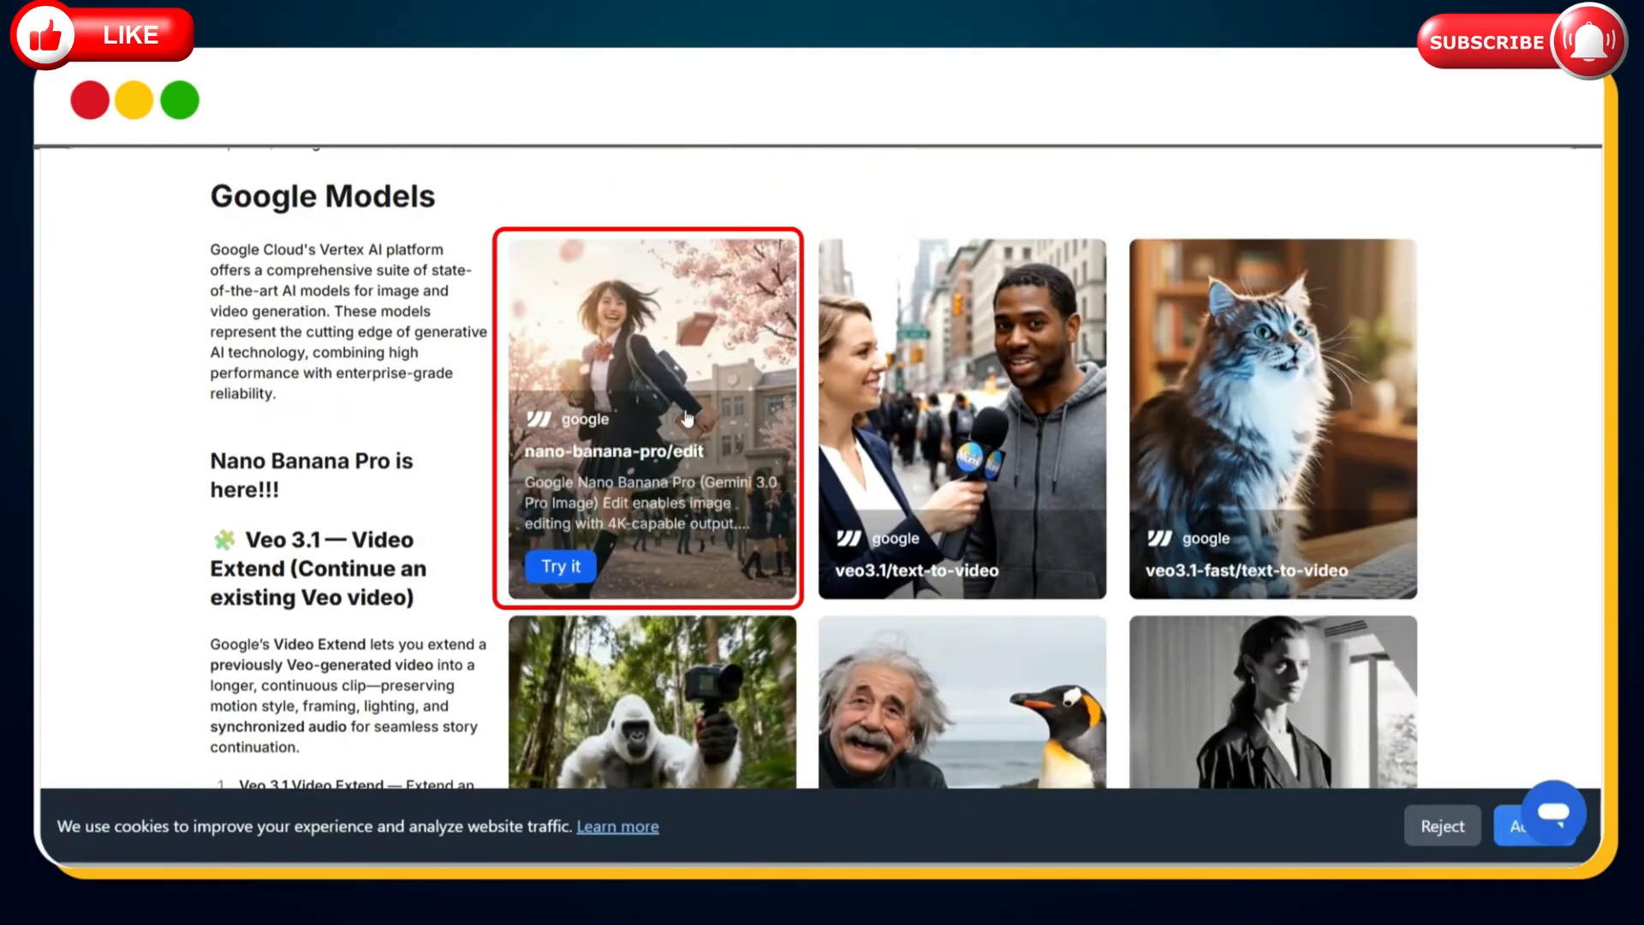
click(577, 569)
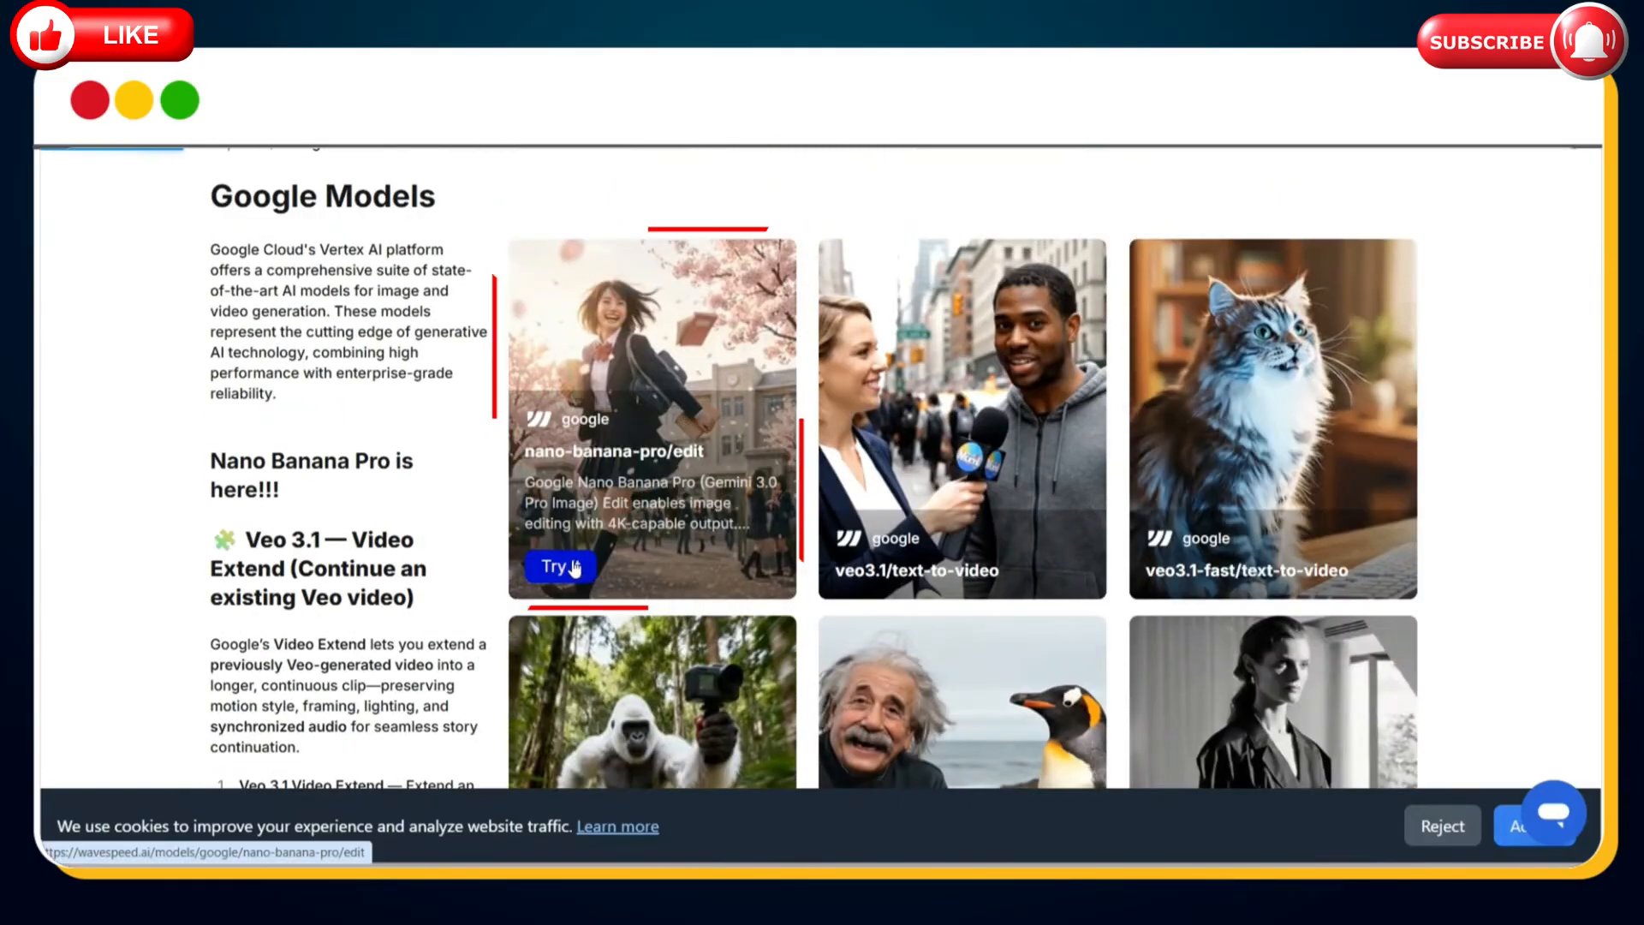
Remove the sample input image and upload the image file 4_nike air jordan in its place.
scroll(1360, 474, down, 3)
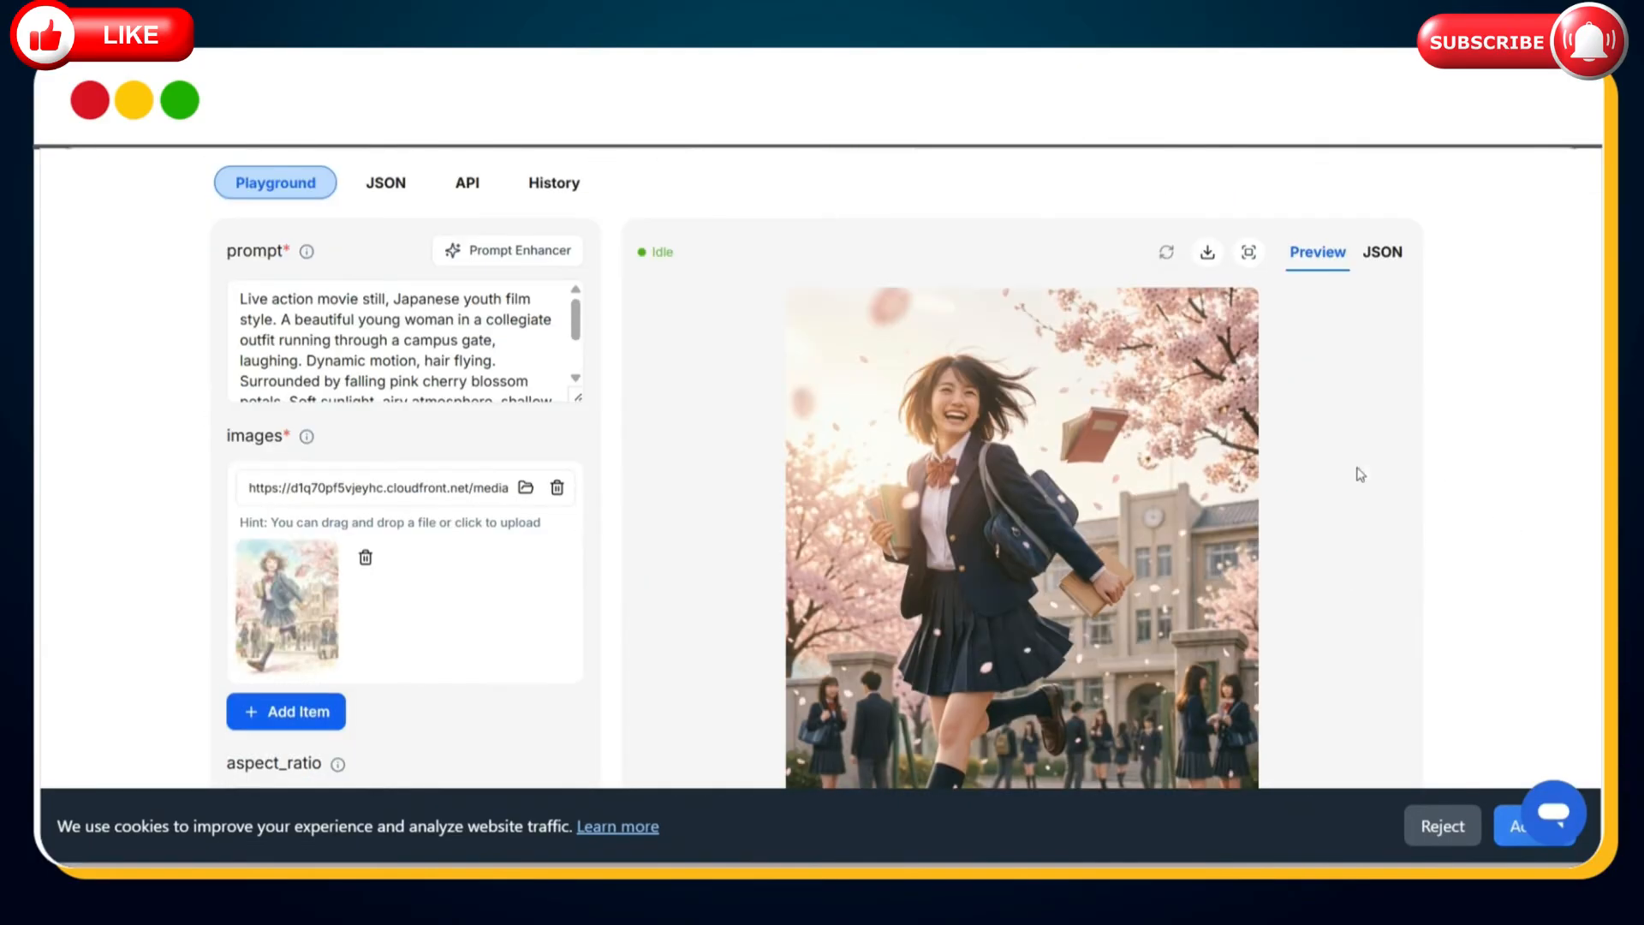
click(365, 558)
click(527, 661)
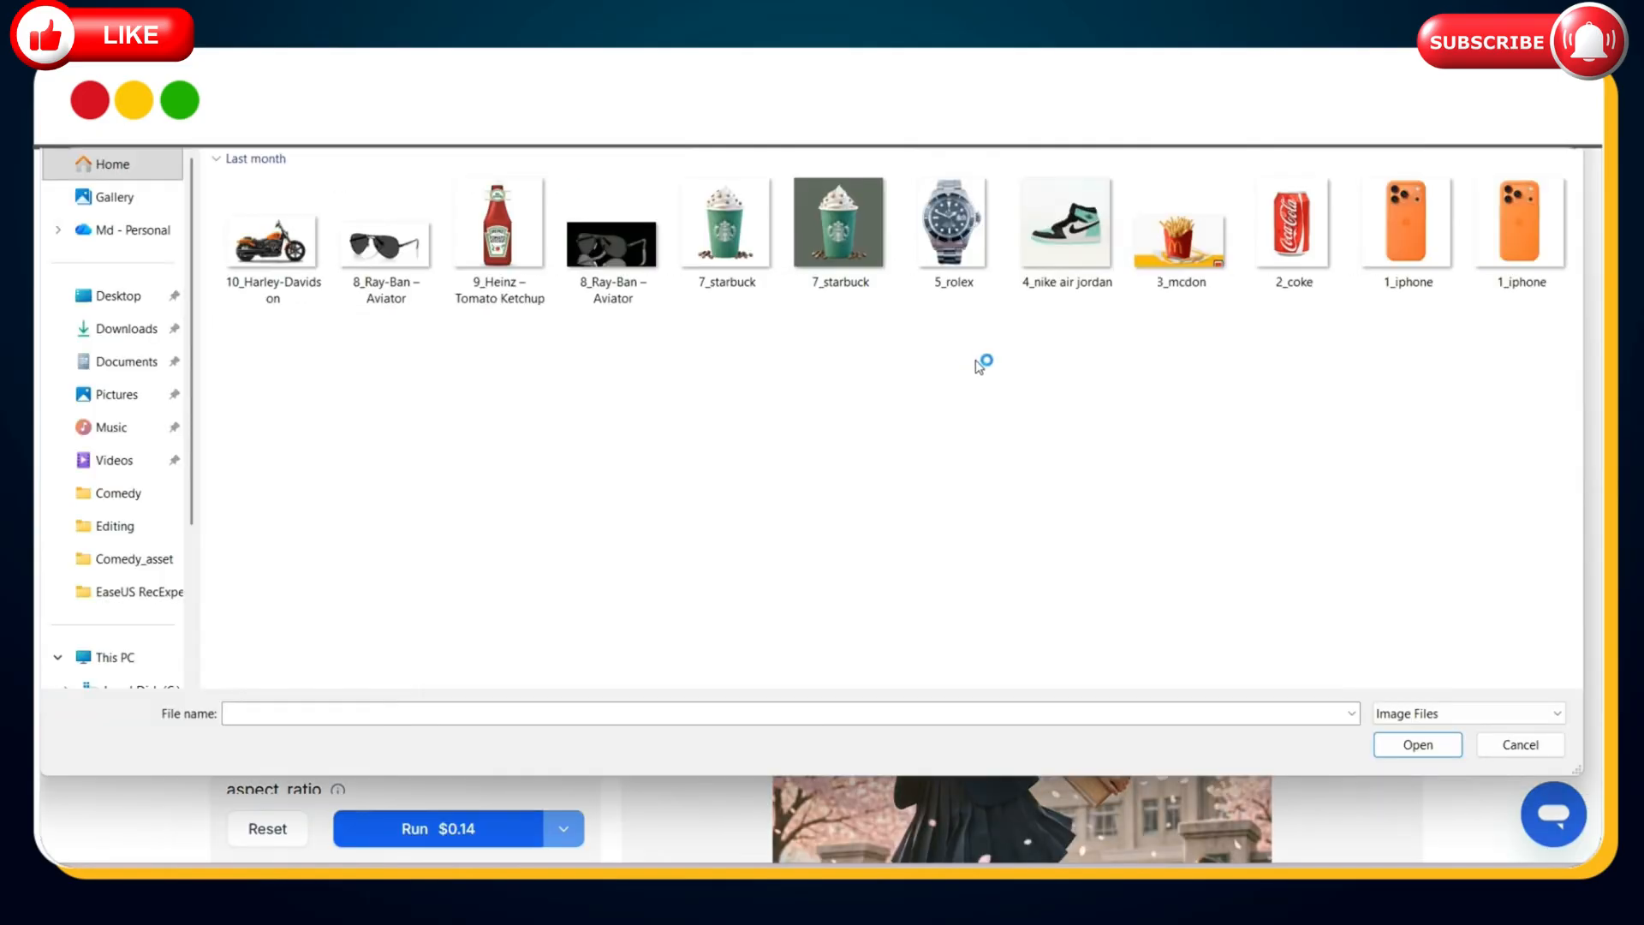
click(1064, 287)
double_click(1068, 276)
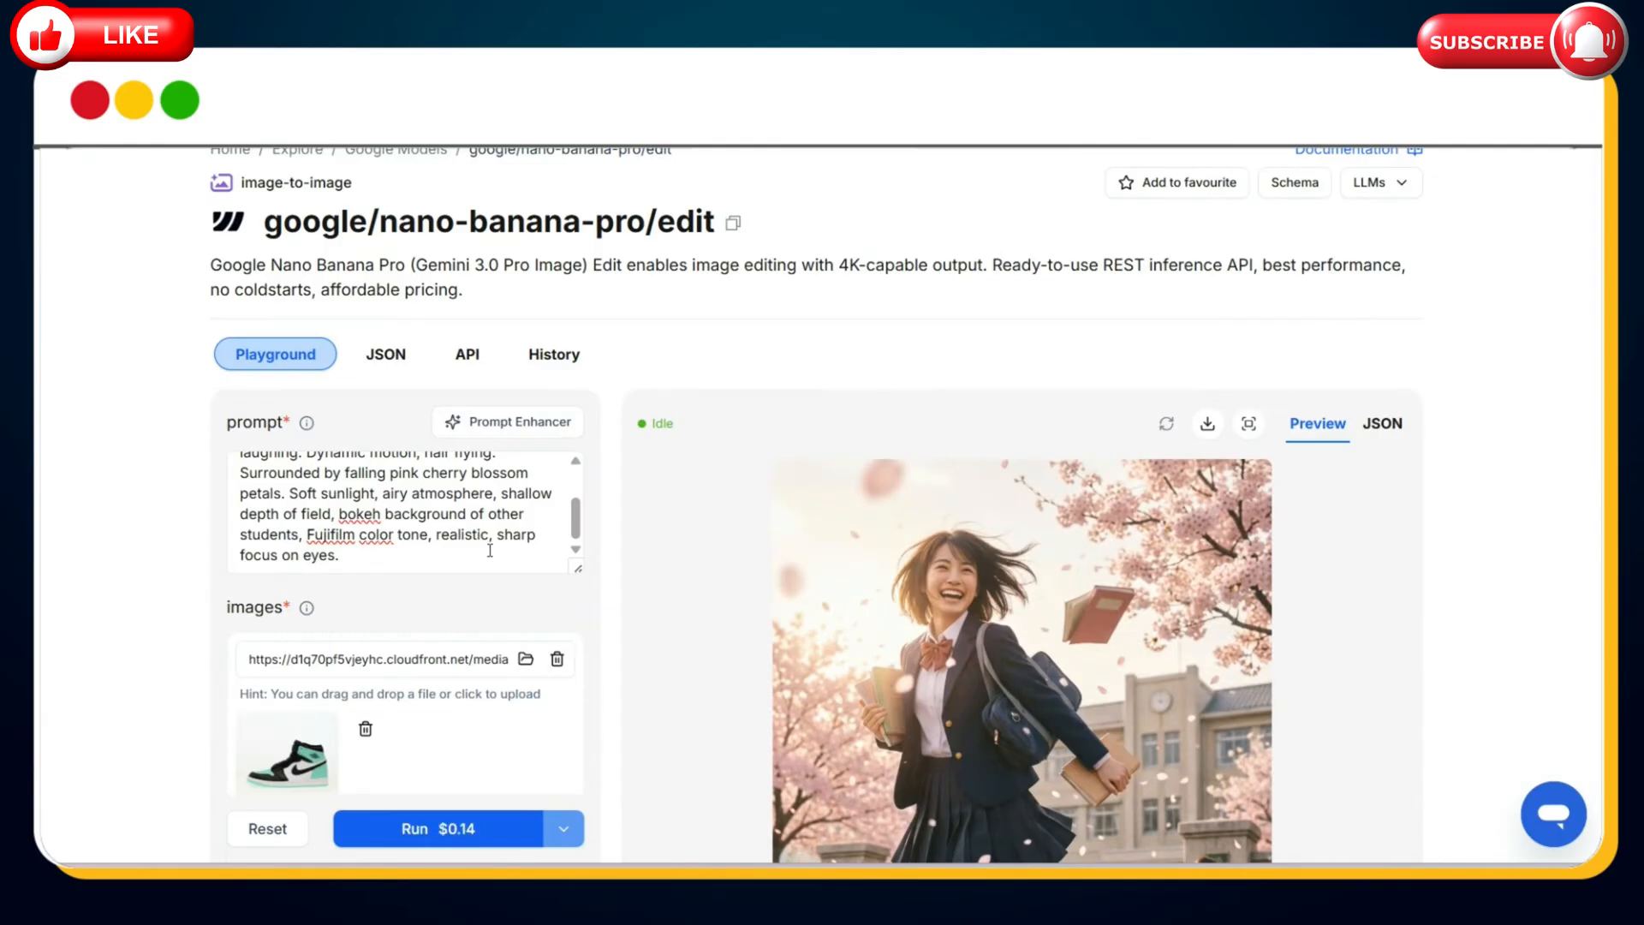
Replace the prompt with "Create an ultra realistic cinematic action scene featuring an AI-Generated American Male athlete mid-air above a modern city skyline during daytime.".
key(ctrl+a)
key(BackSpace)
text(Cr)
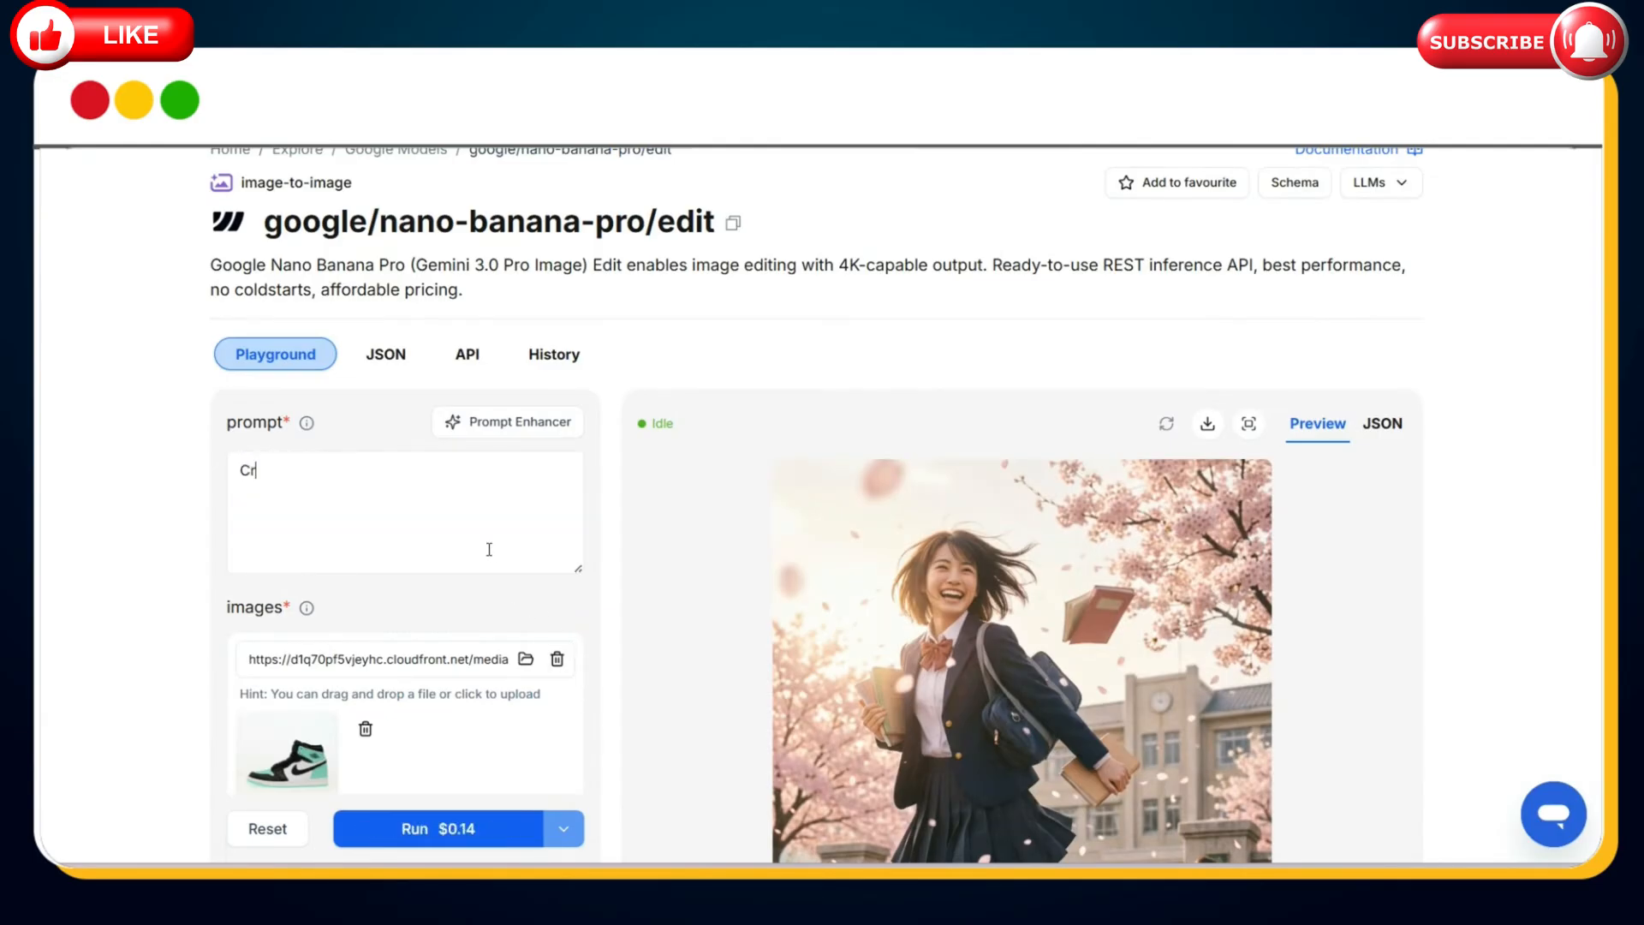
text(eate an ultra realistic c)
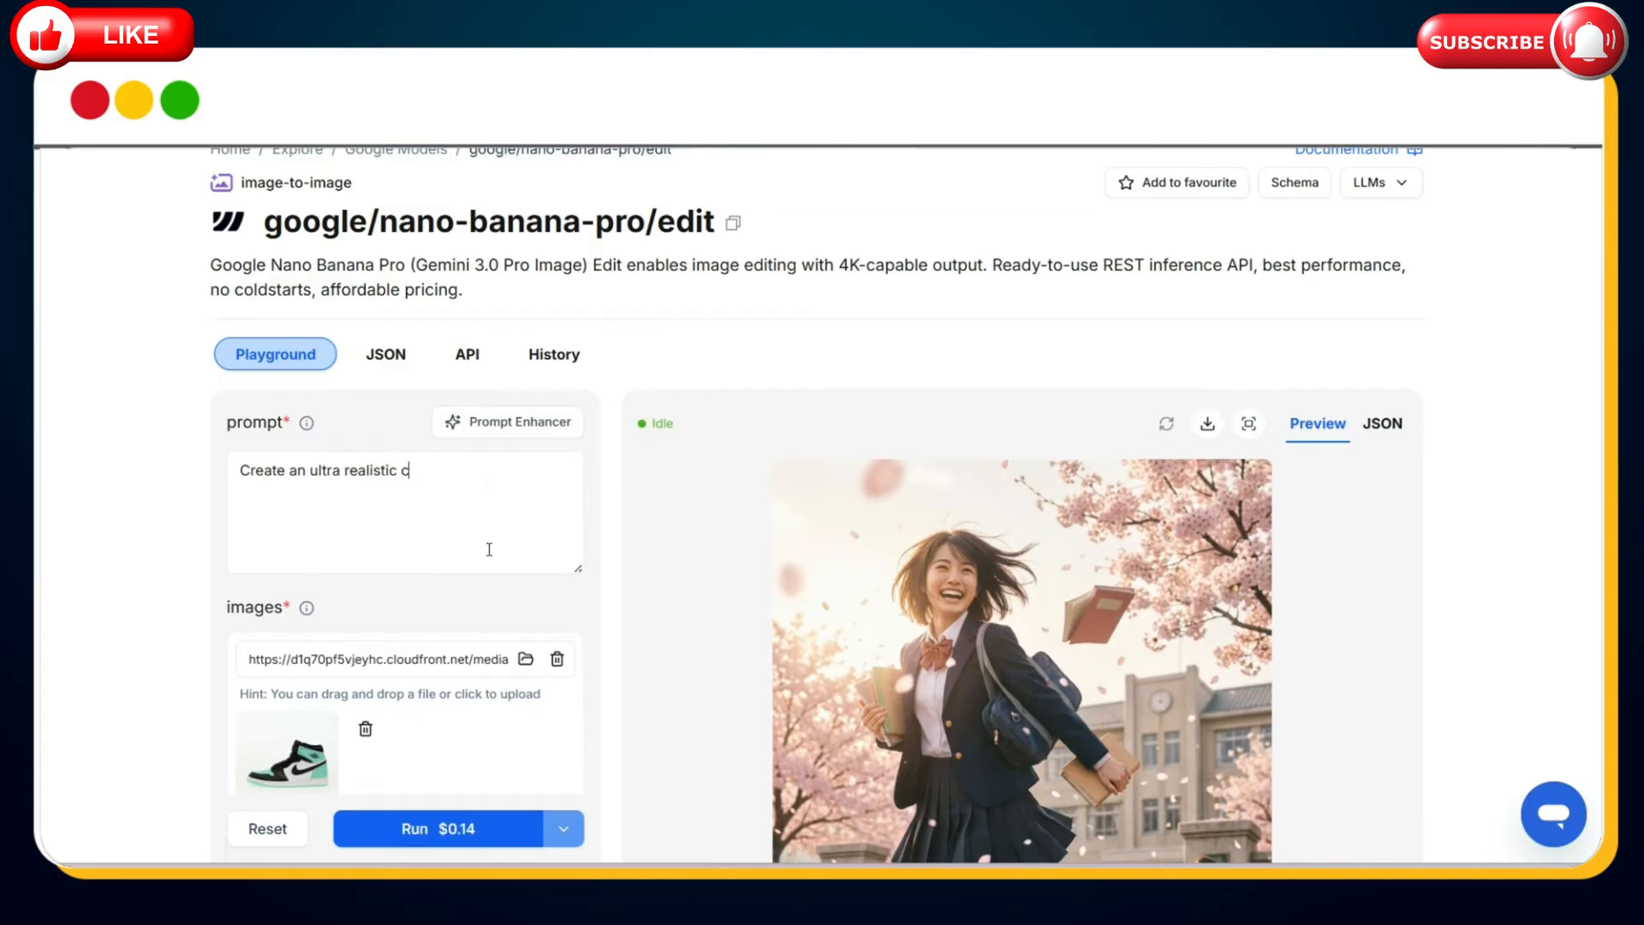
text(inematic action scene featur)
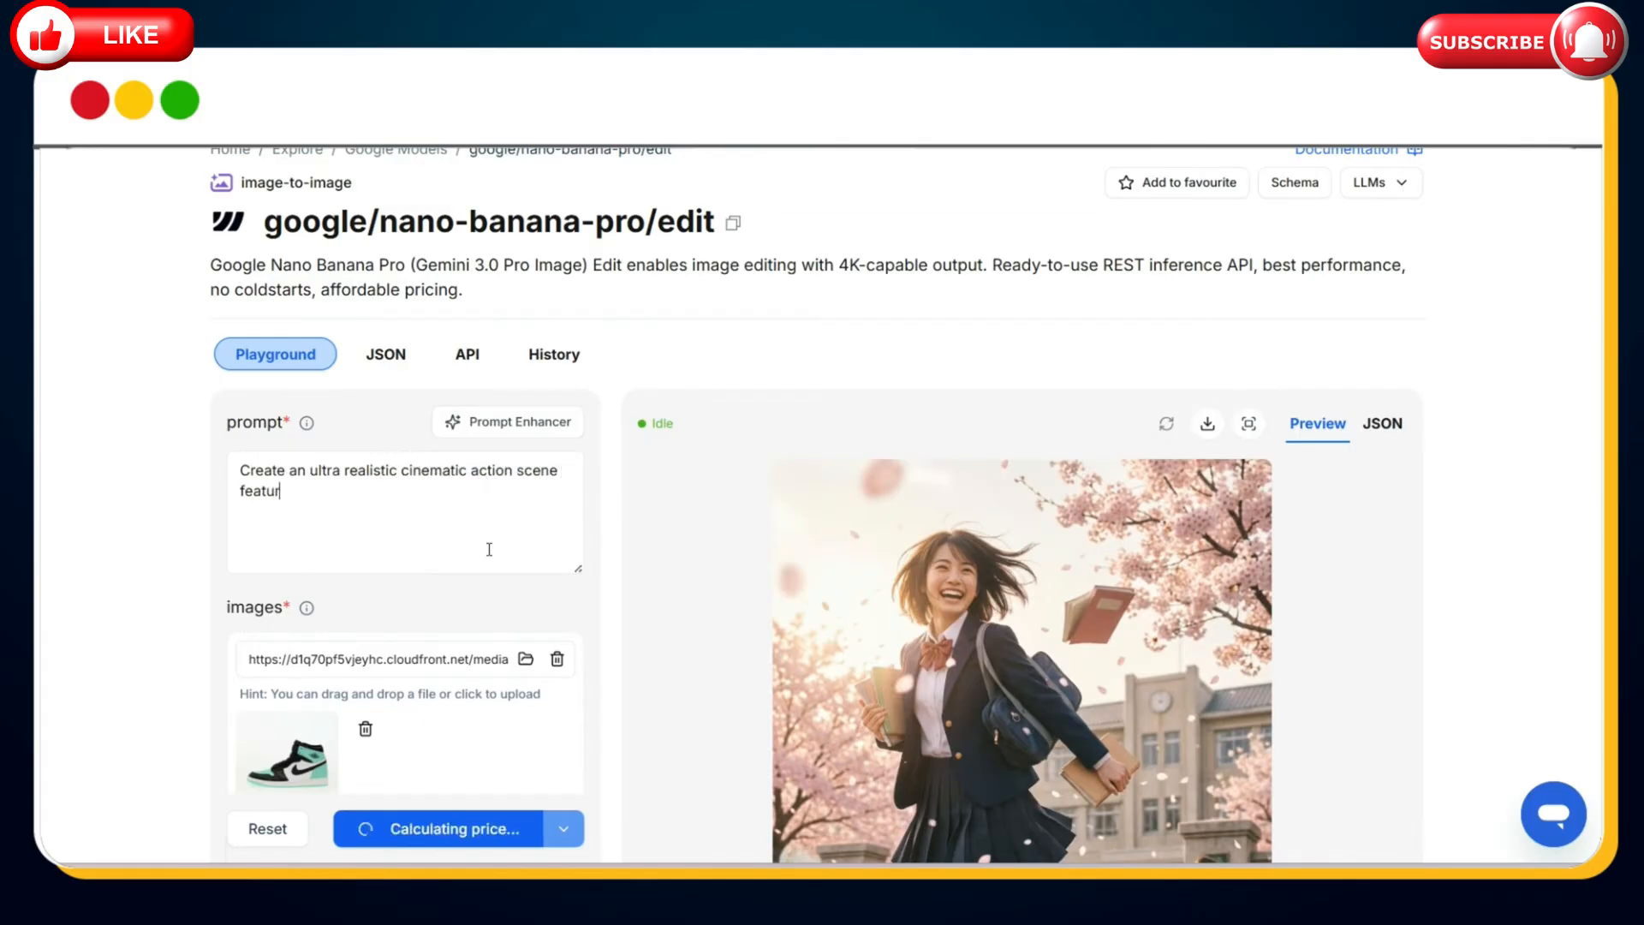
text(ing an AI-Generated American)
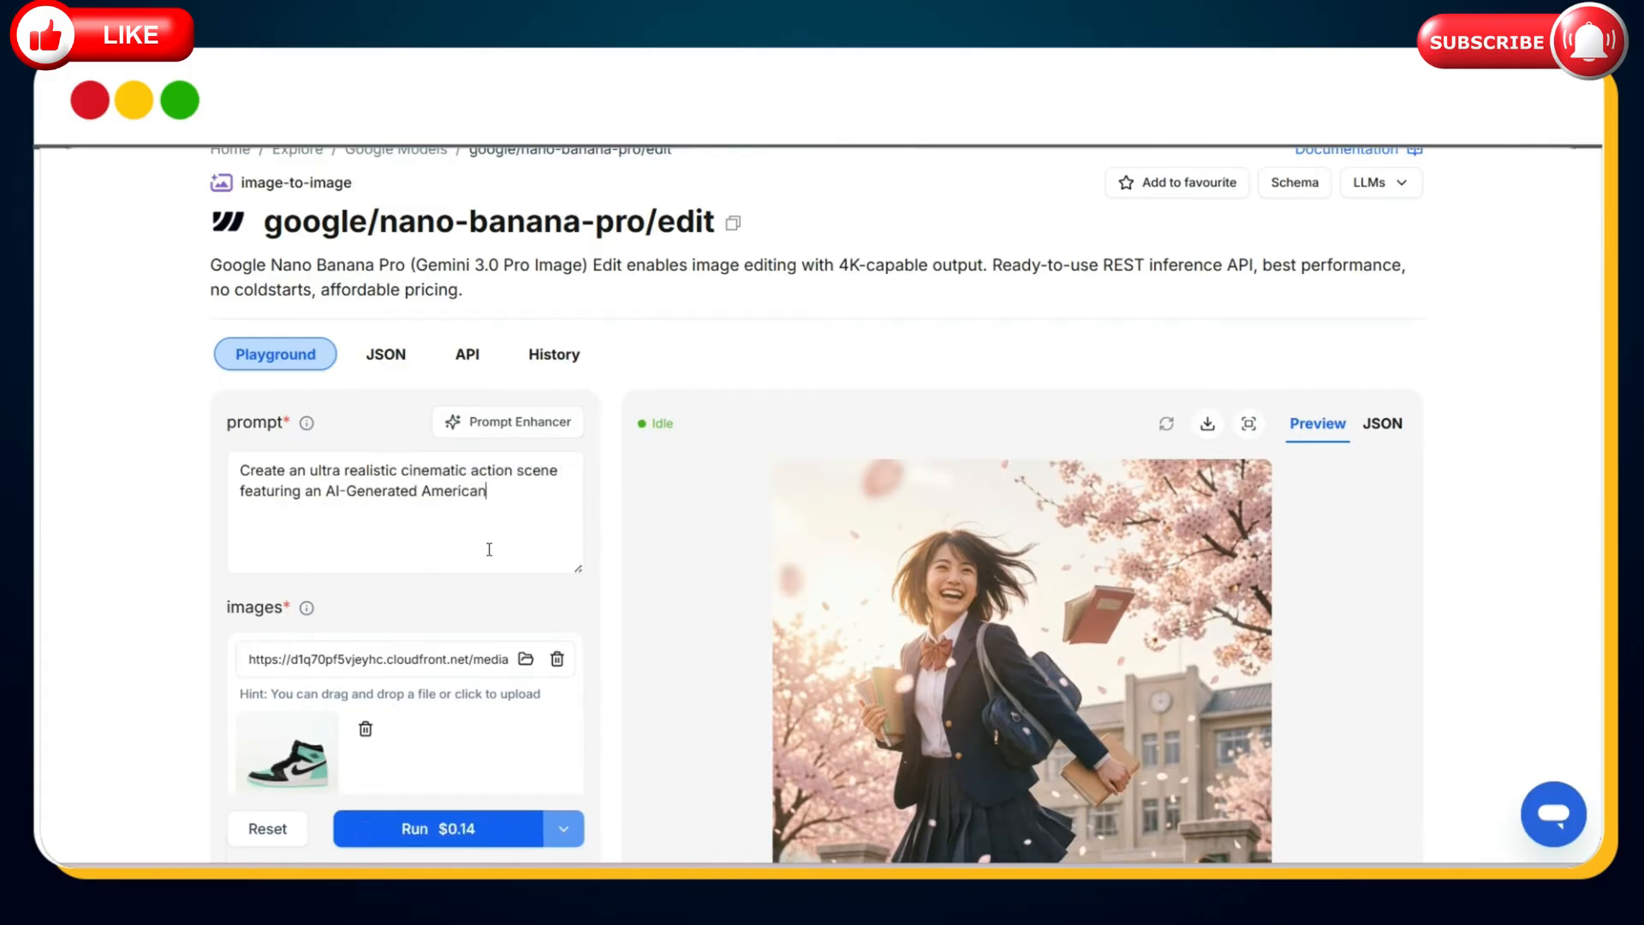
text( Male athlete mid-air above a modern city skyline)
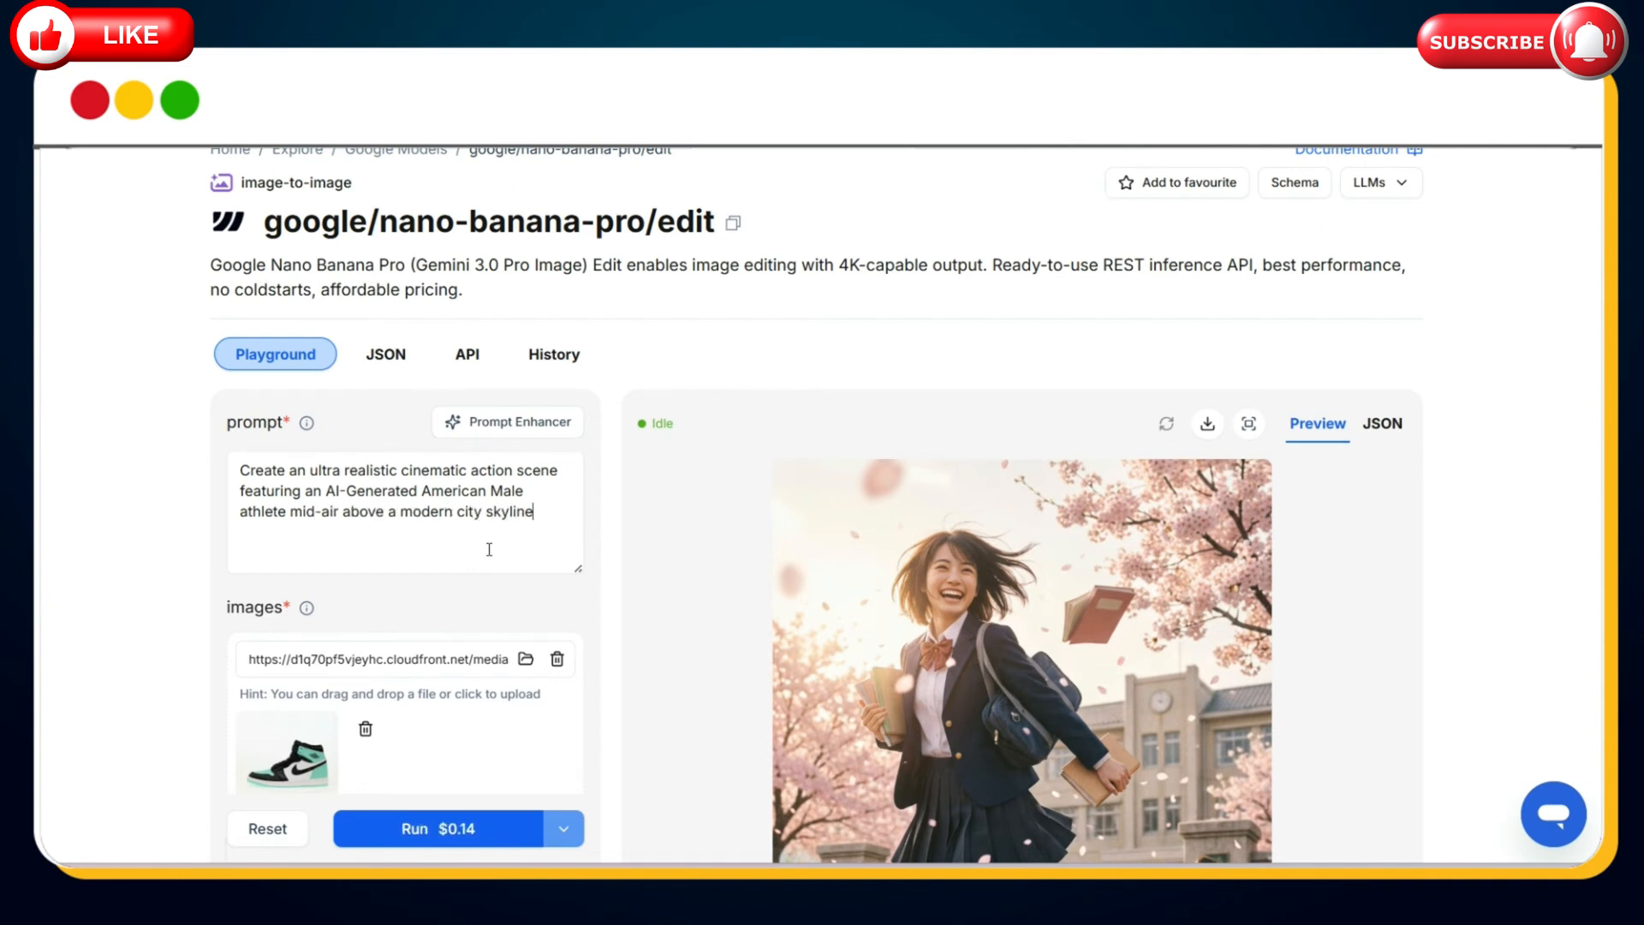
text( during daytime.)
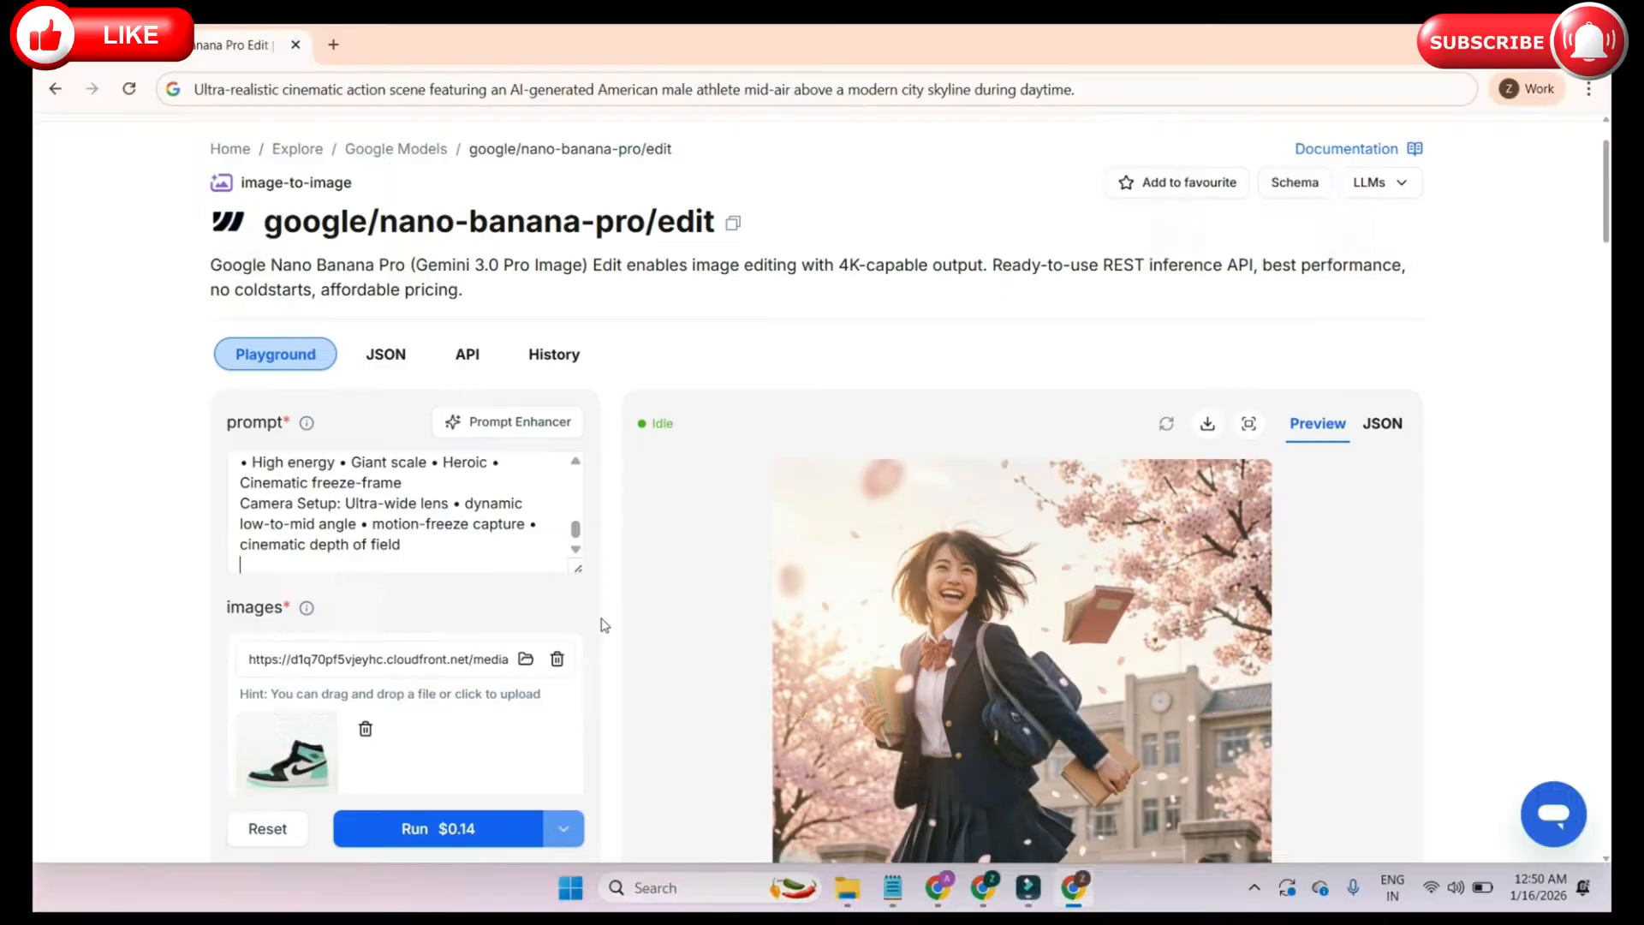
Set the aspect ratio of the generated image to 16:9.
scroll(593, 617, down, 3)
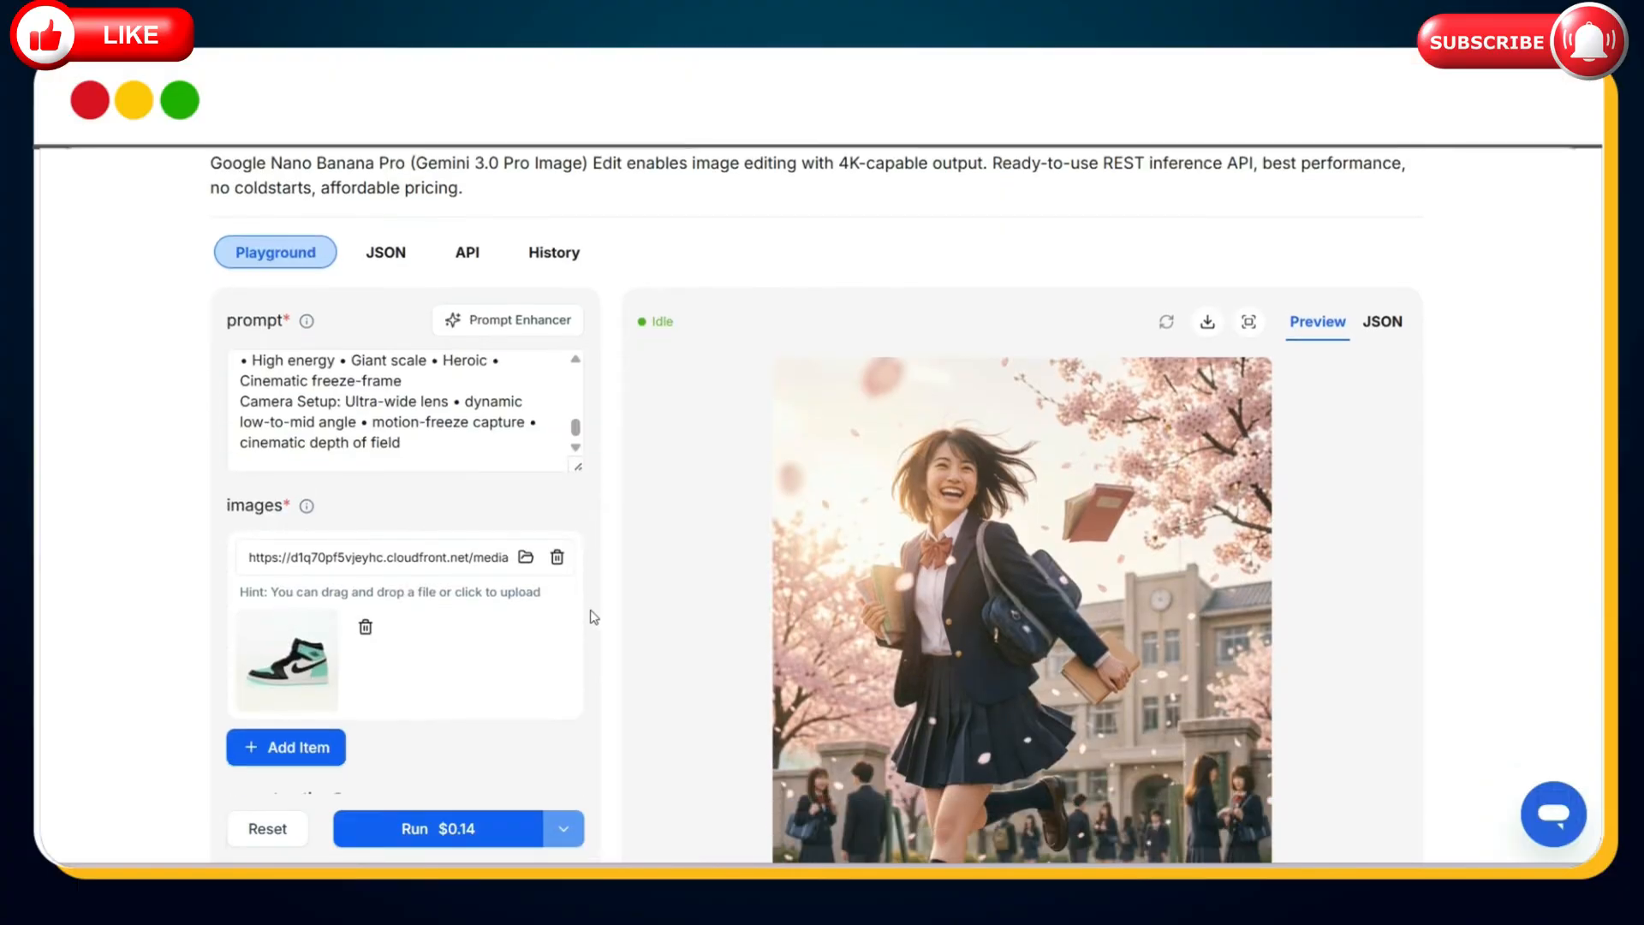
scroll(593, 616, down, 1)
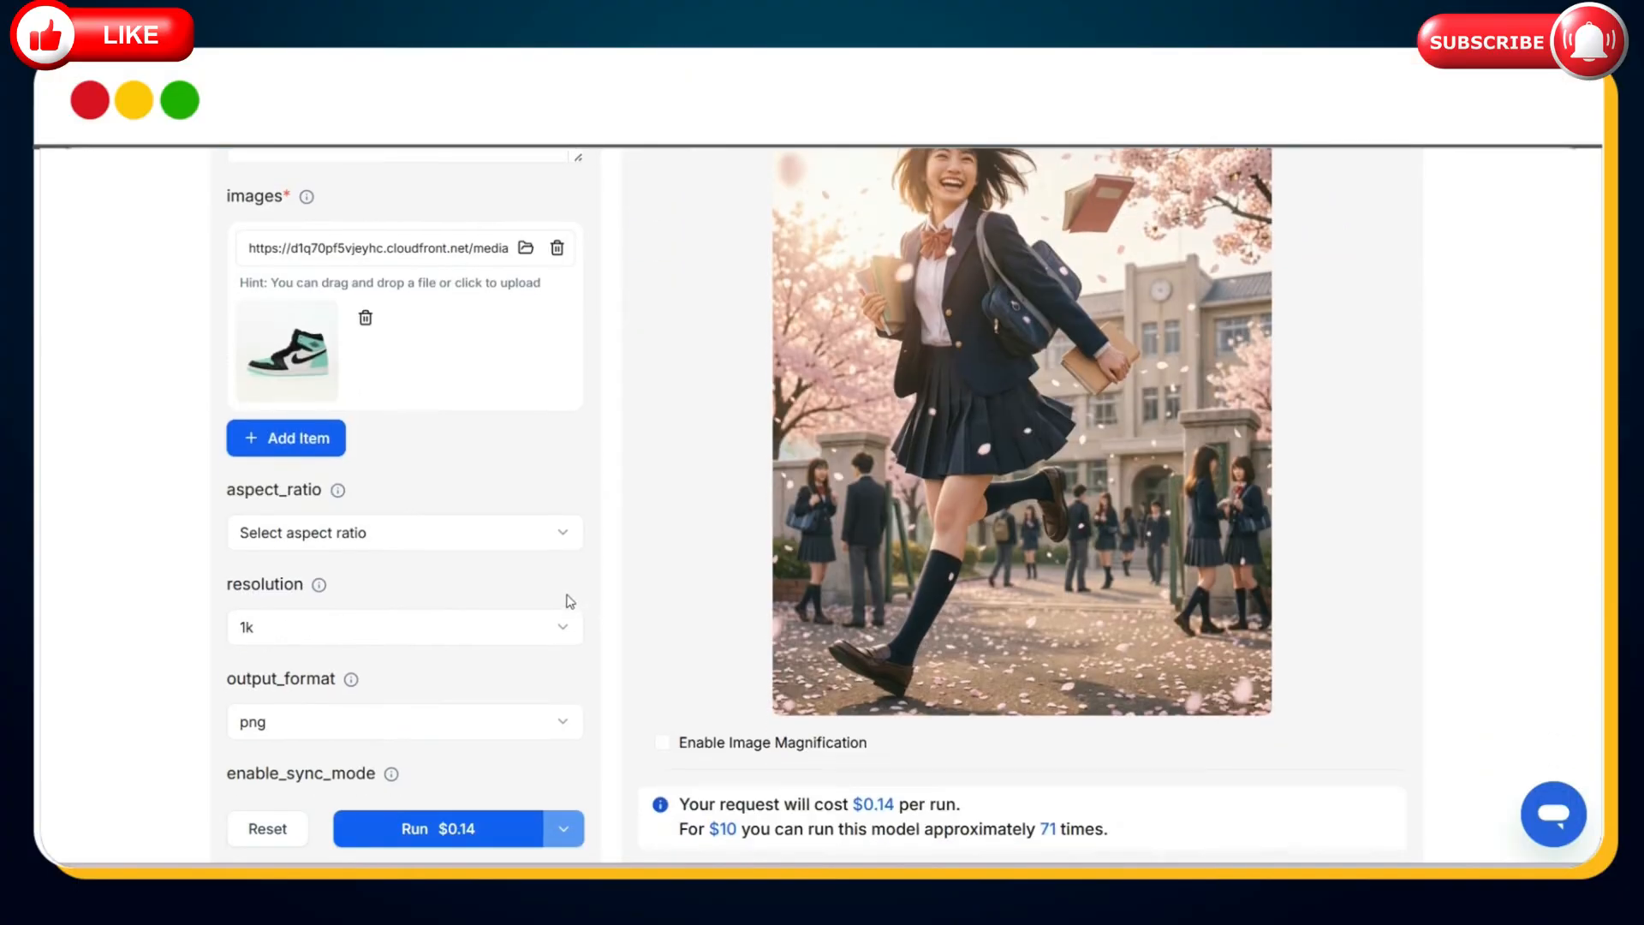
click(550, 546)
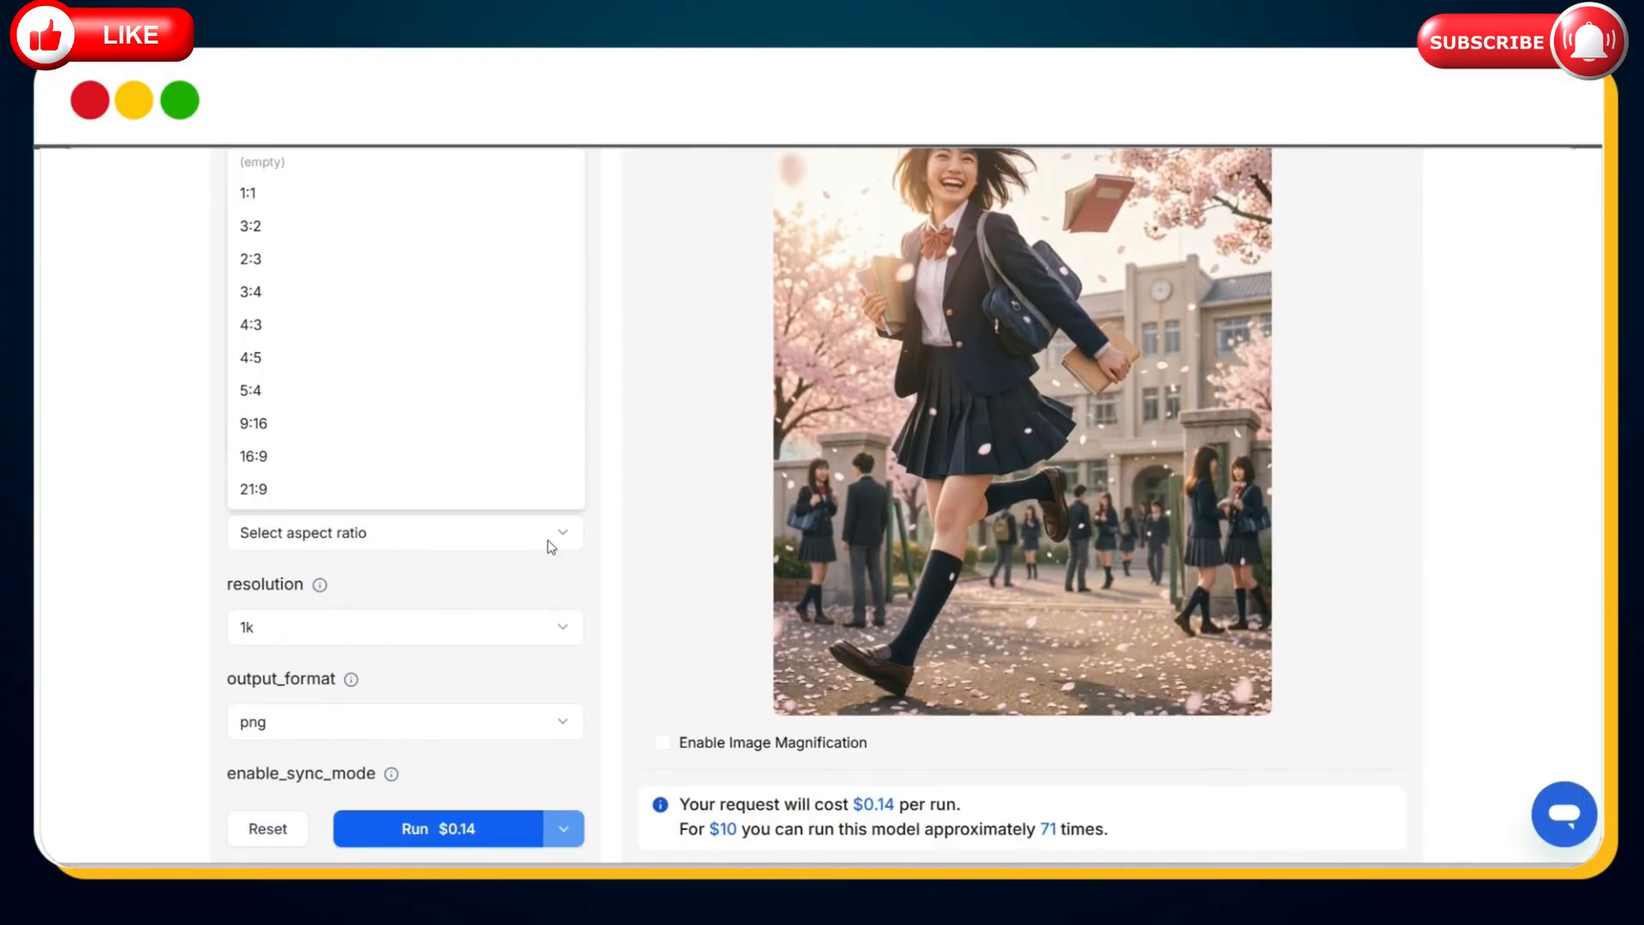
click(369, 459)
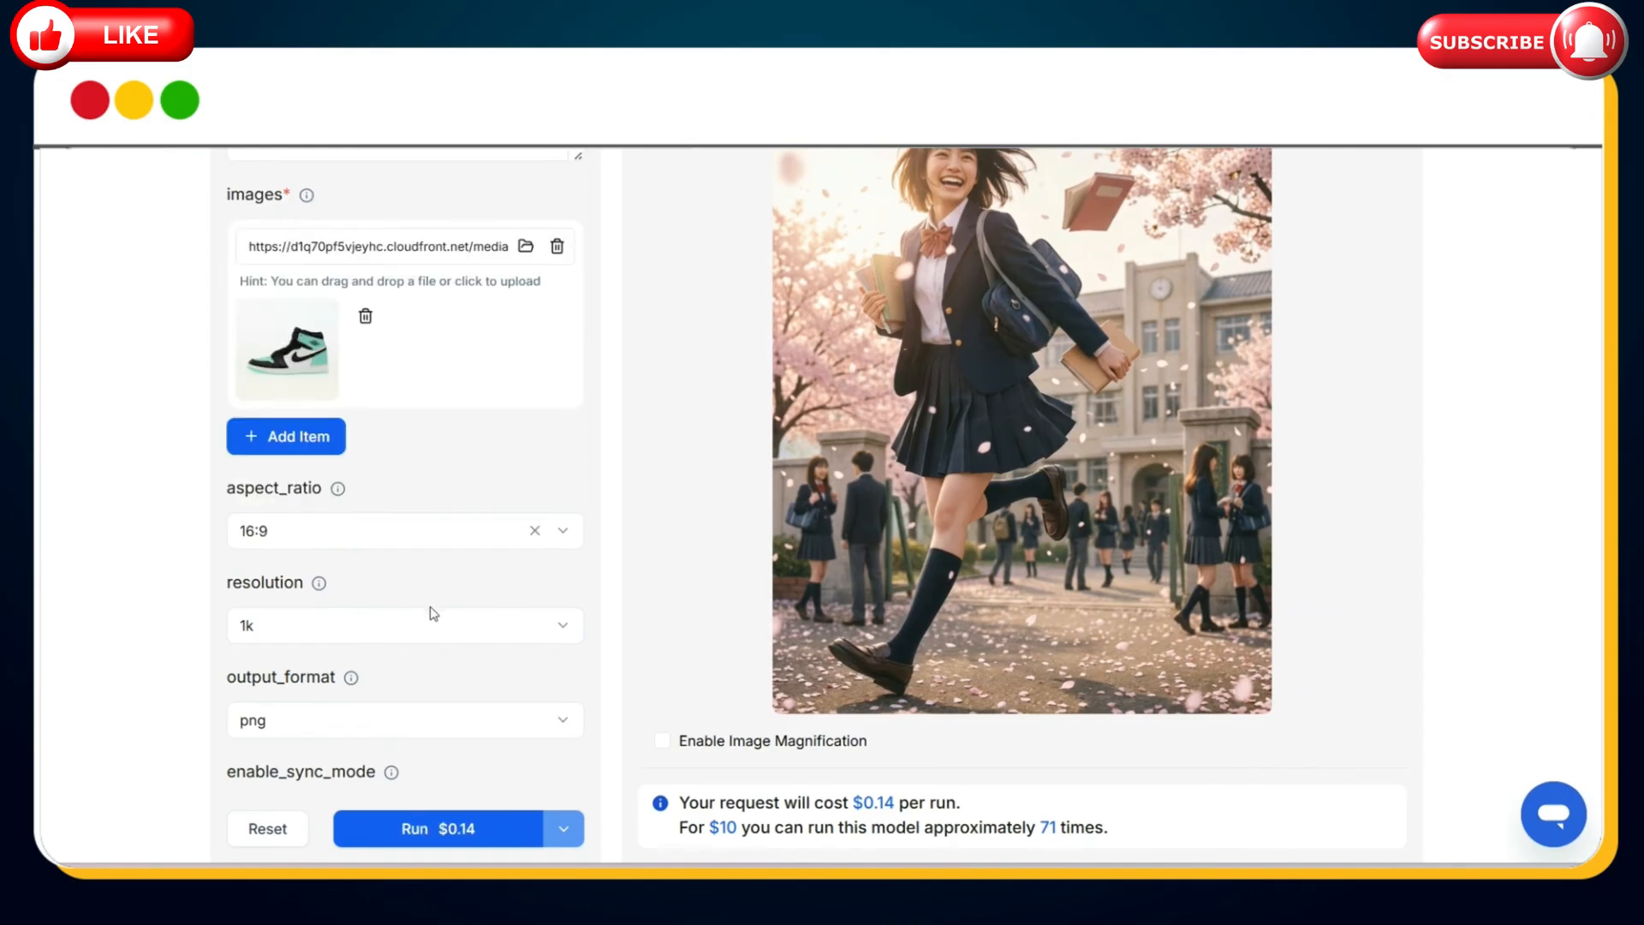
Check the resolution and output format options, keep 1k and png, and generate the sneaker image.
scroll(432, 611, down, 1)
click(419, 535)
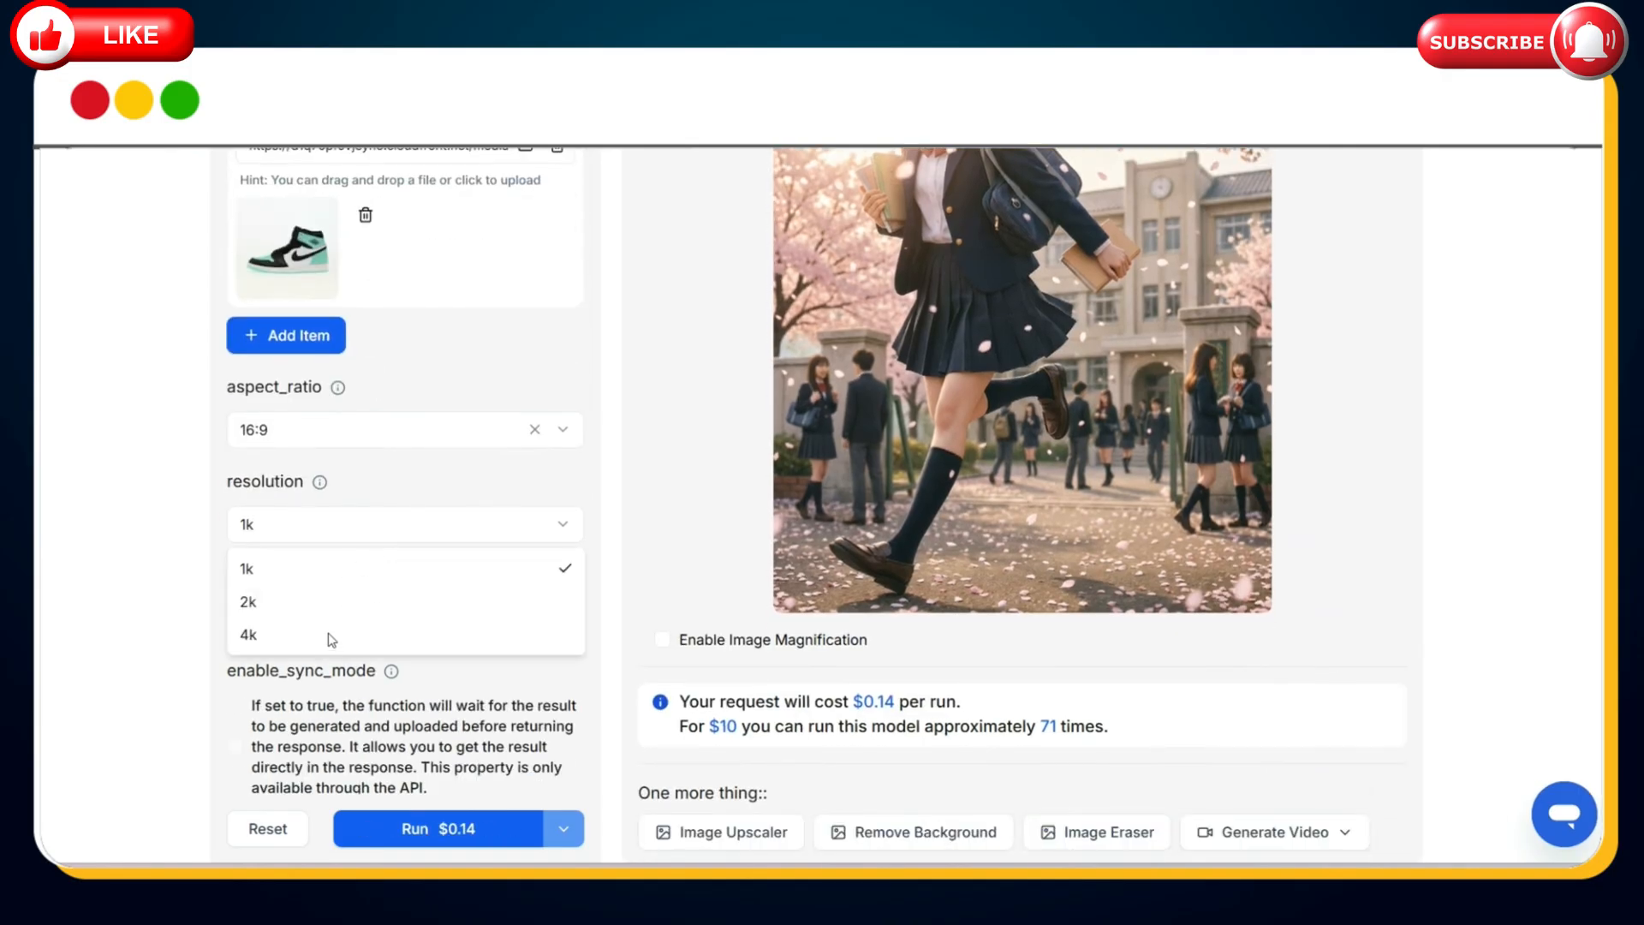
click(208, 522)
scroll(208, 522, down, 1)
click(342, 518)
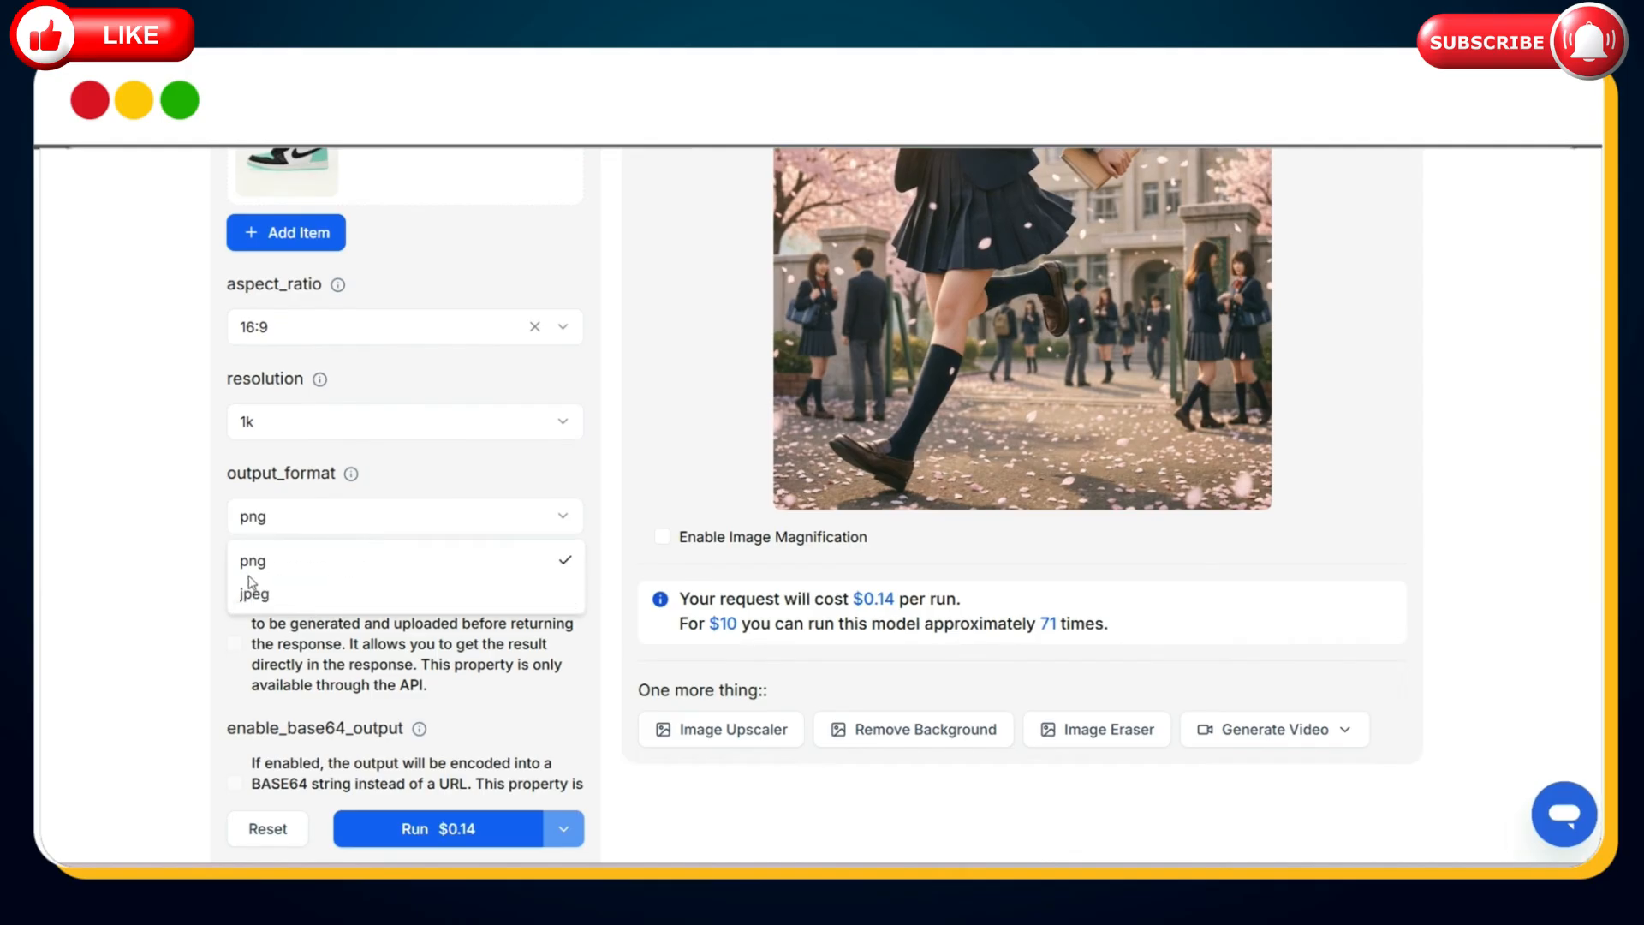
click(187, 524)
scroll(393, 549, down, 2)
click(491, 671)
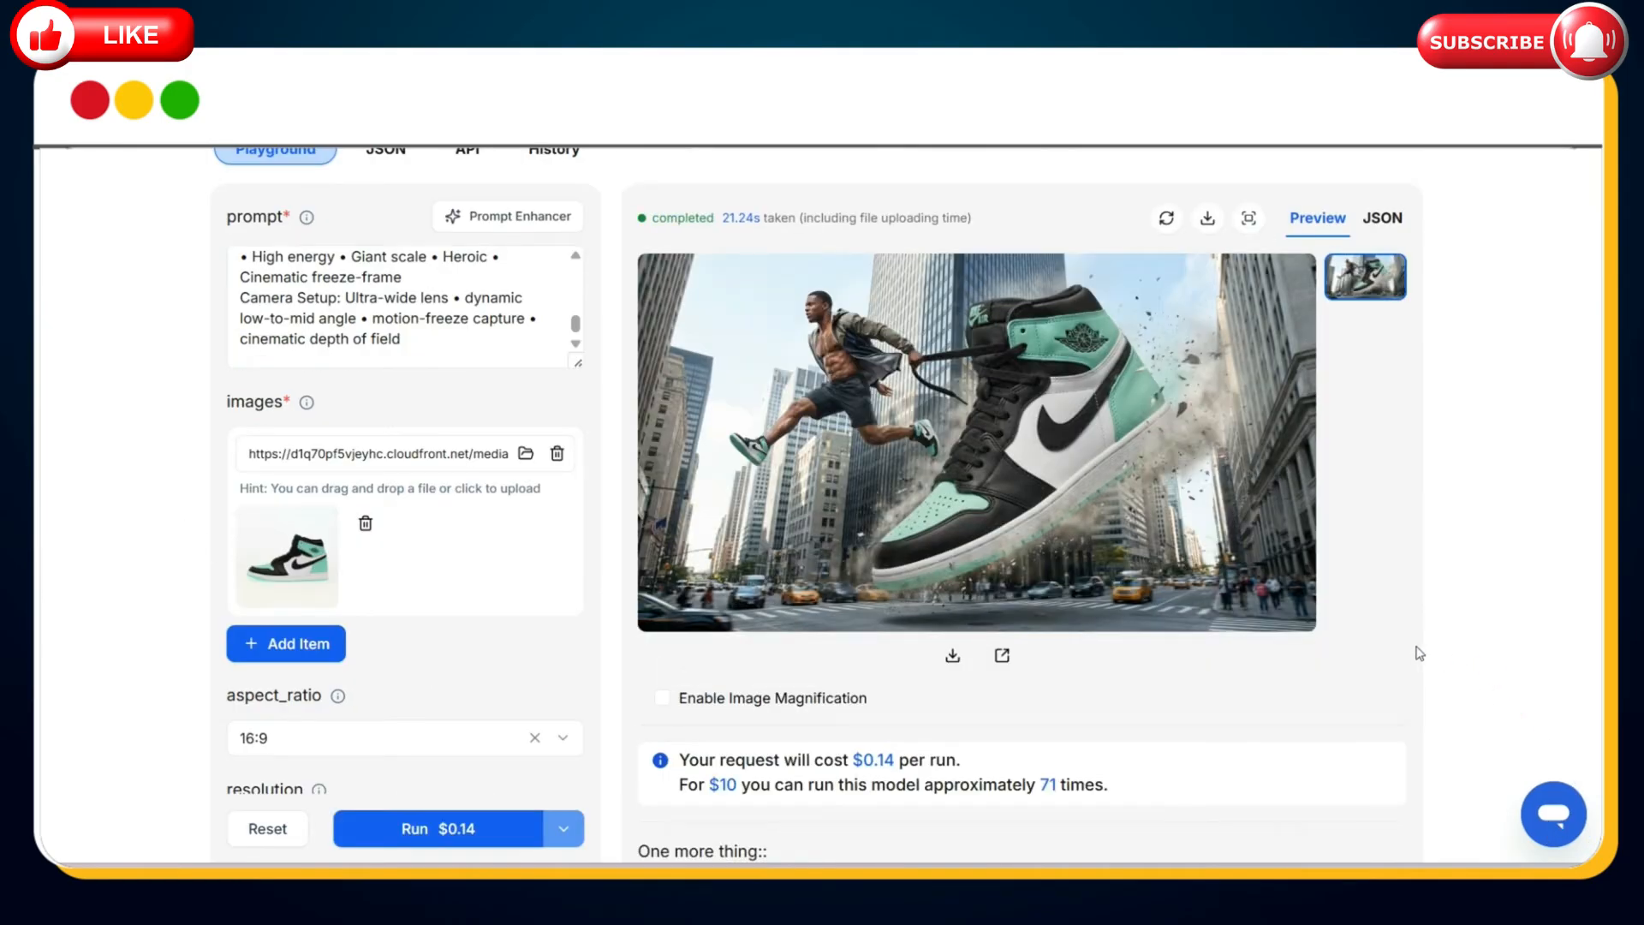
Return to the model catalogue and open the Kling Models collection from the model groups.
scroll(815, 505, up, 1)
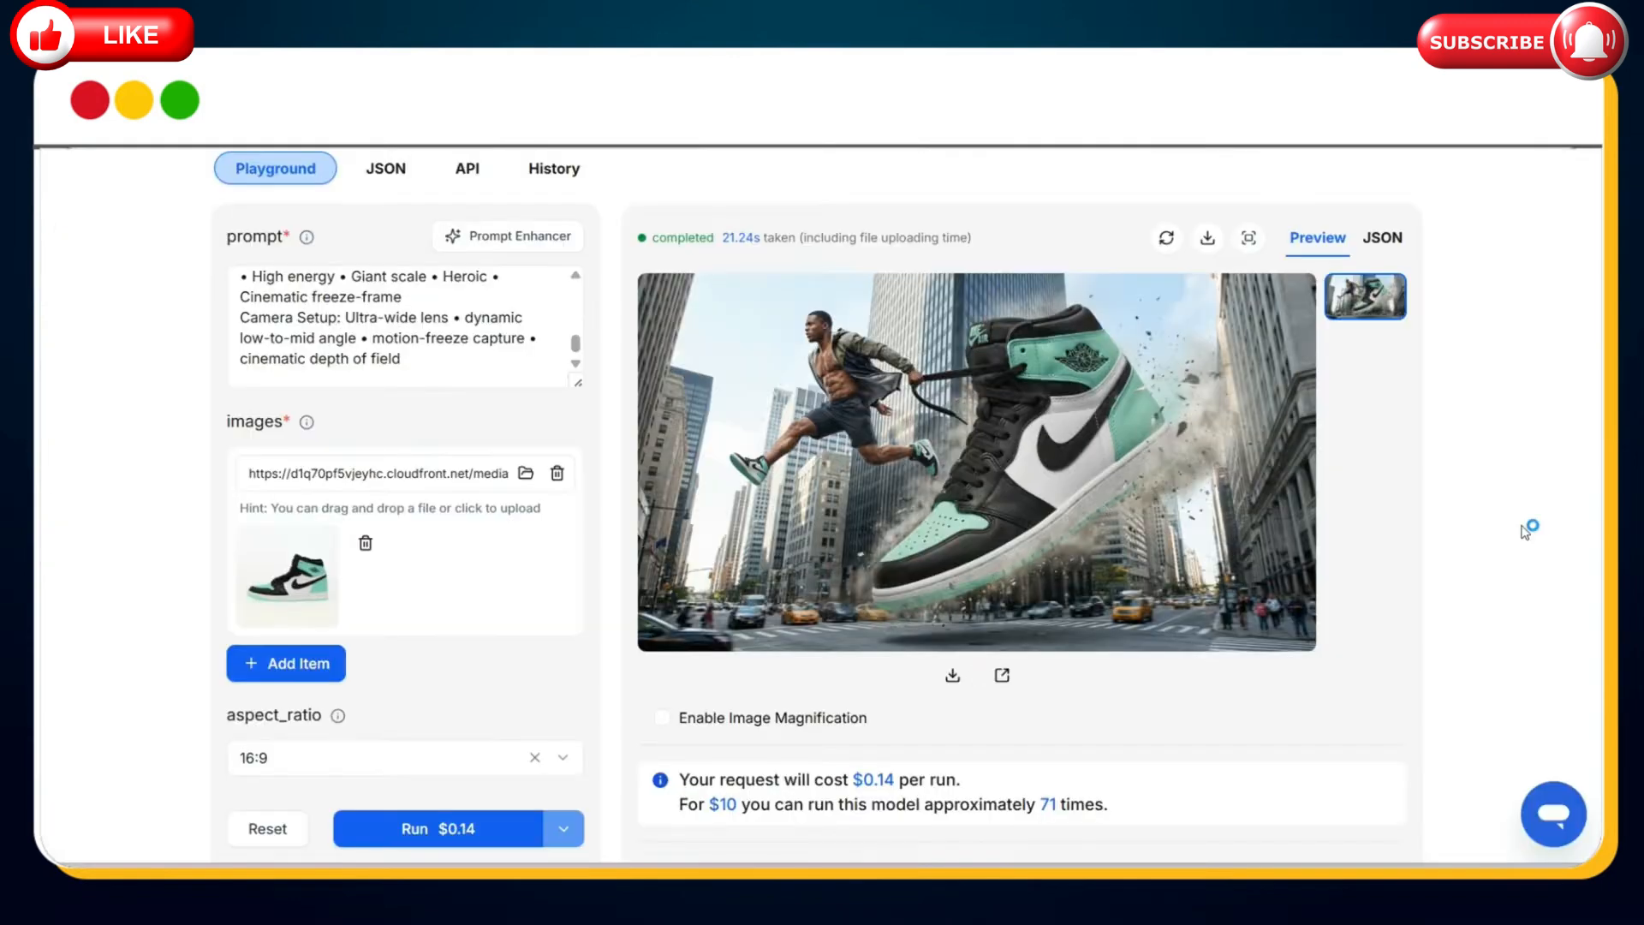
scroll(1526, 531, up, 3)
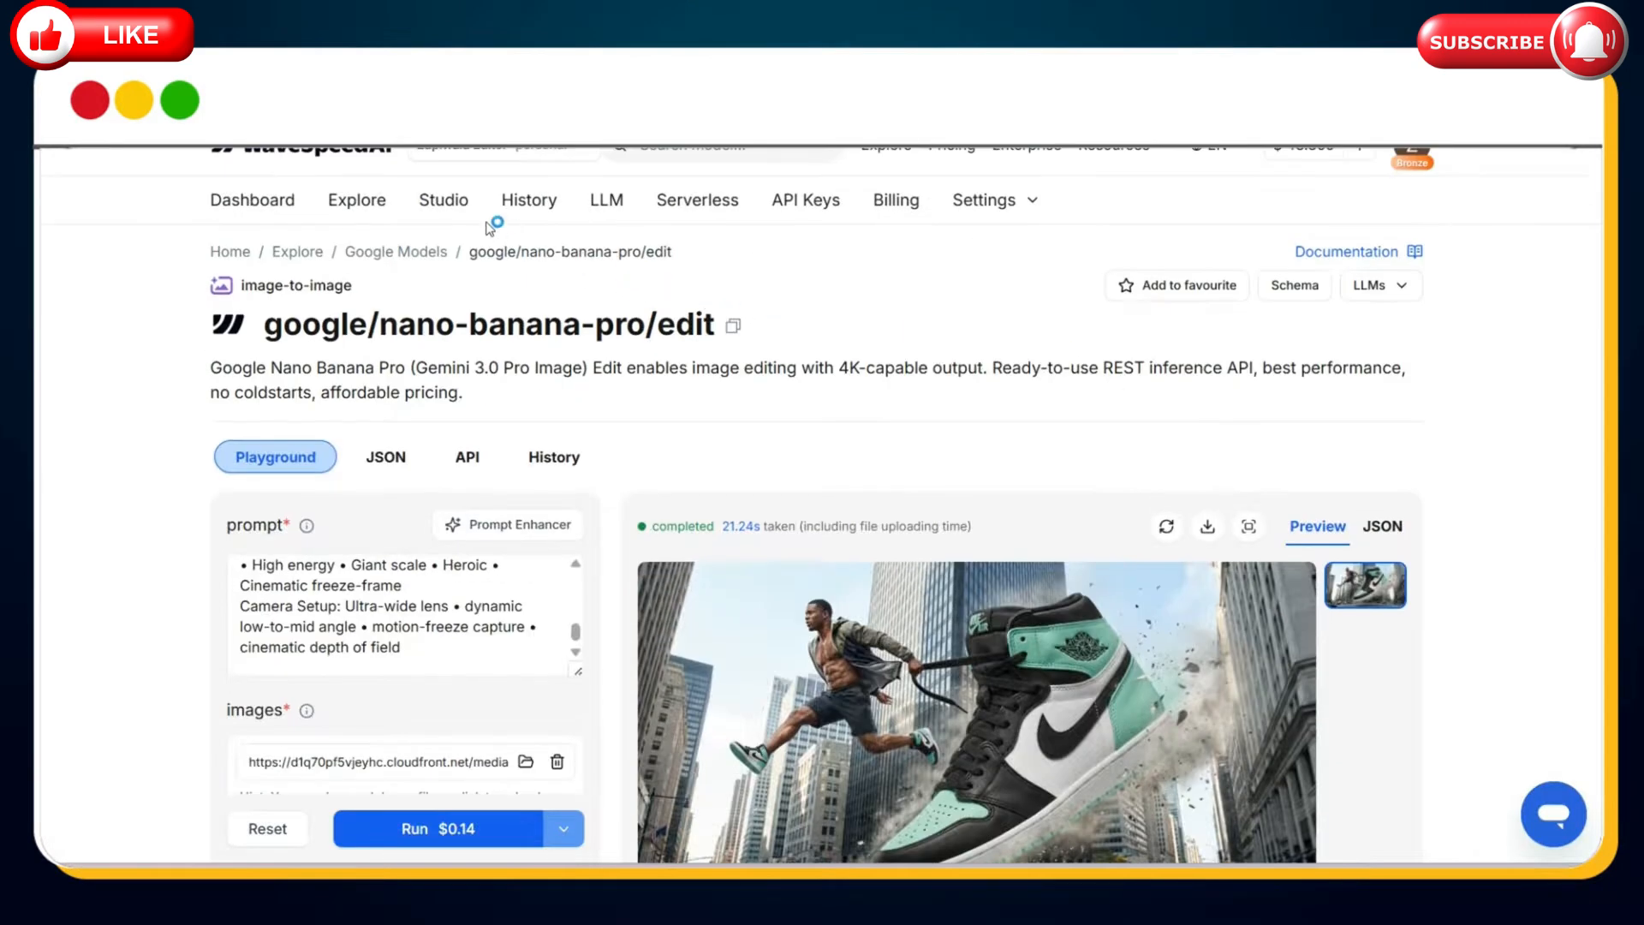
click(361, 211)
scroll(719, 440, down, 7)
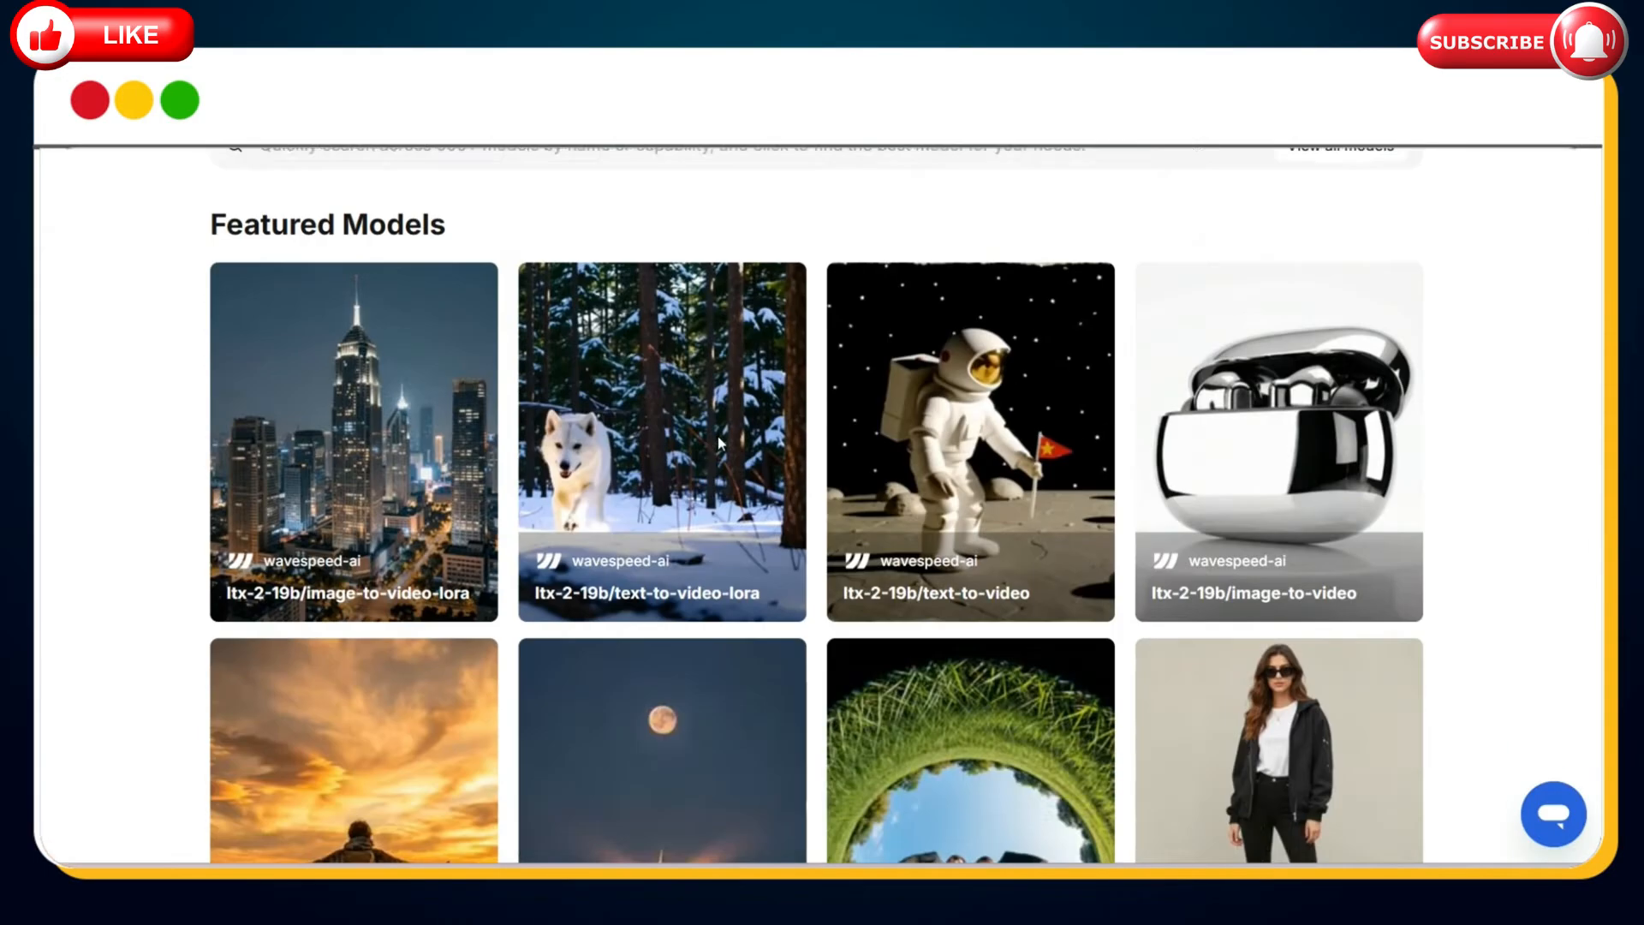
scroll(720, 441, down, 7)
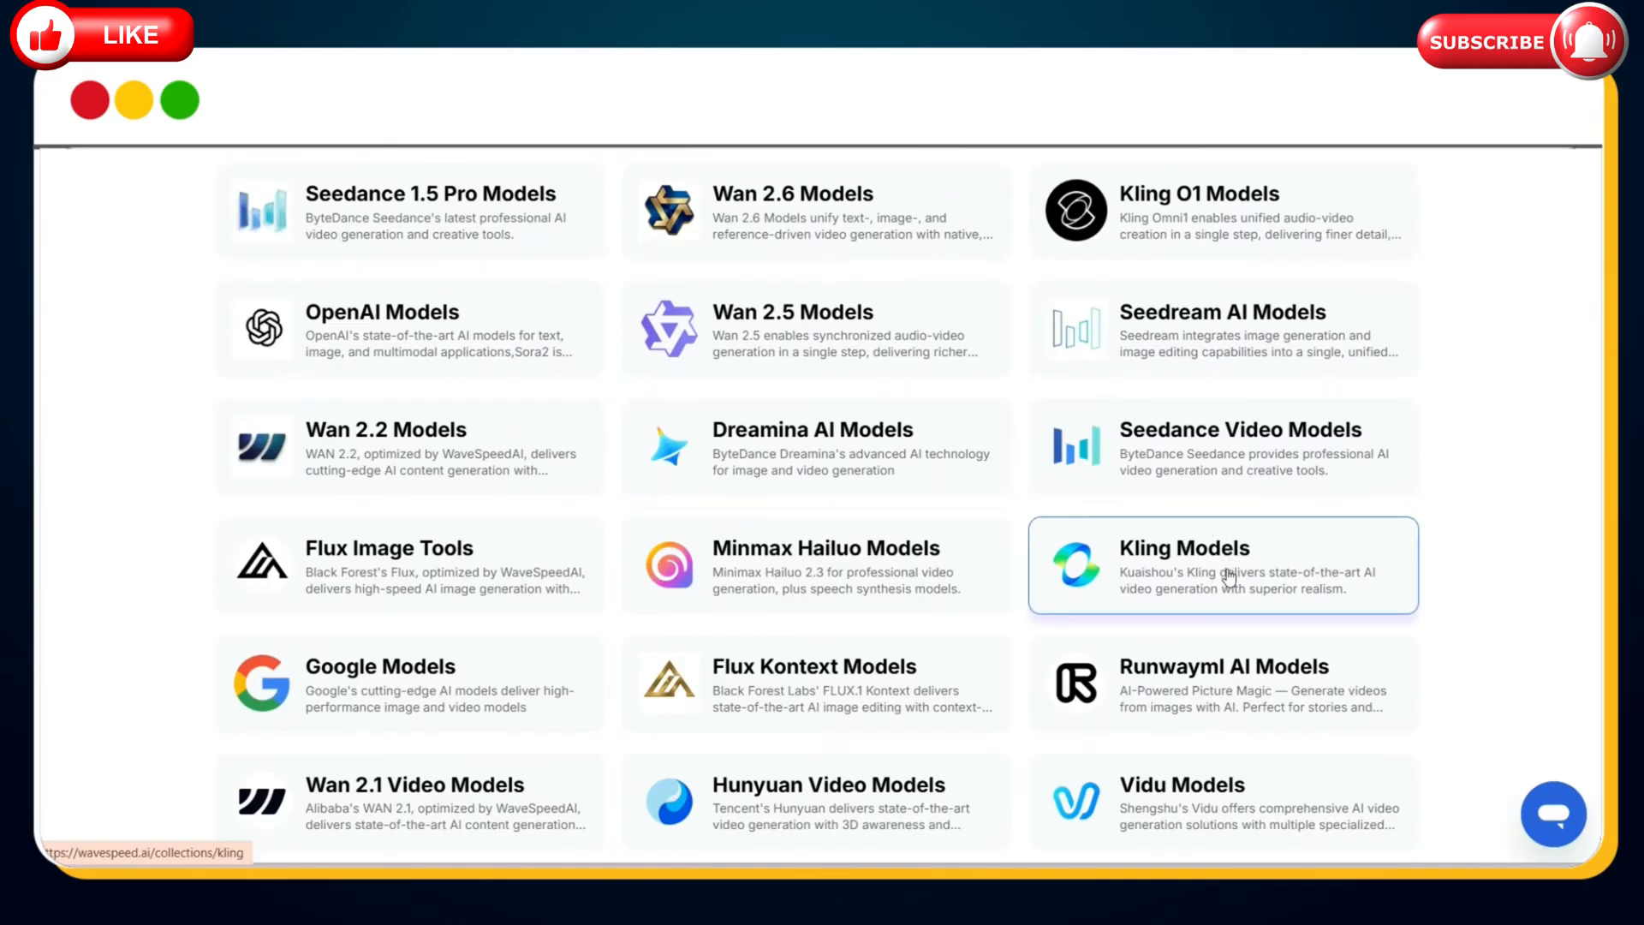
click(1229, 579)
Find the kling-v2.5-turbo-pro/image-to-video model in the Kling collection and open it to try it.
scroll(1147, 528, down, 5)
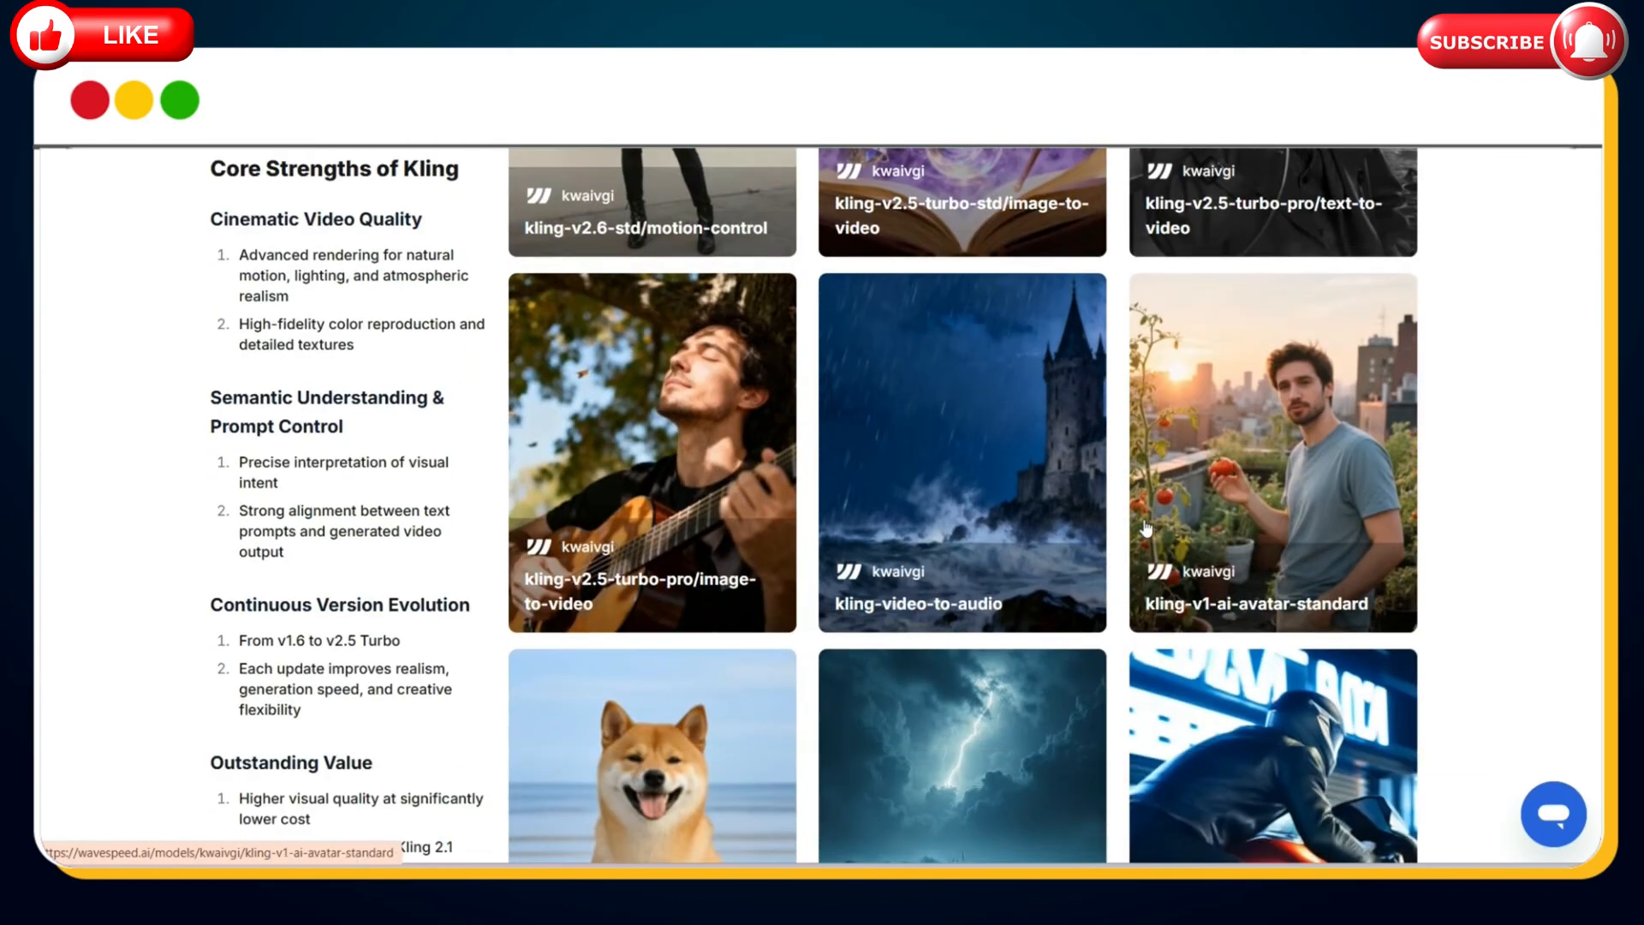
mouse_move(724, 564)
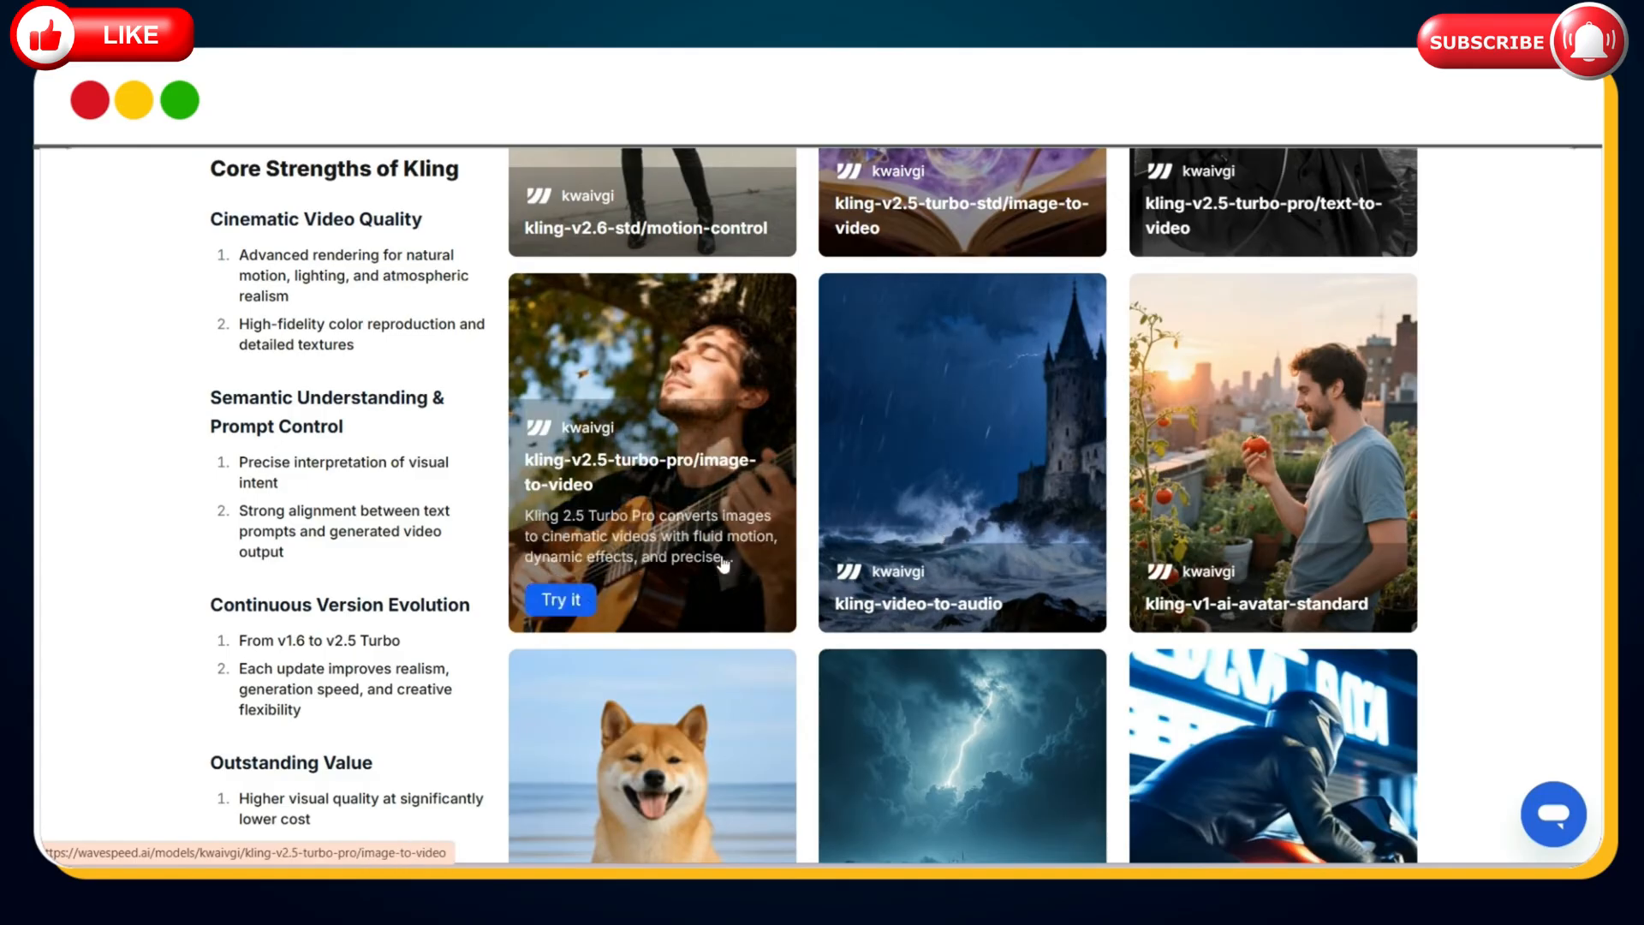
click(562, 601)
Remove the sample input image and upload the generated sneaker advertising image as the video's source image.
scroll(854, 509, down, 3)
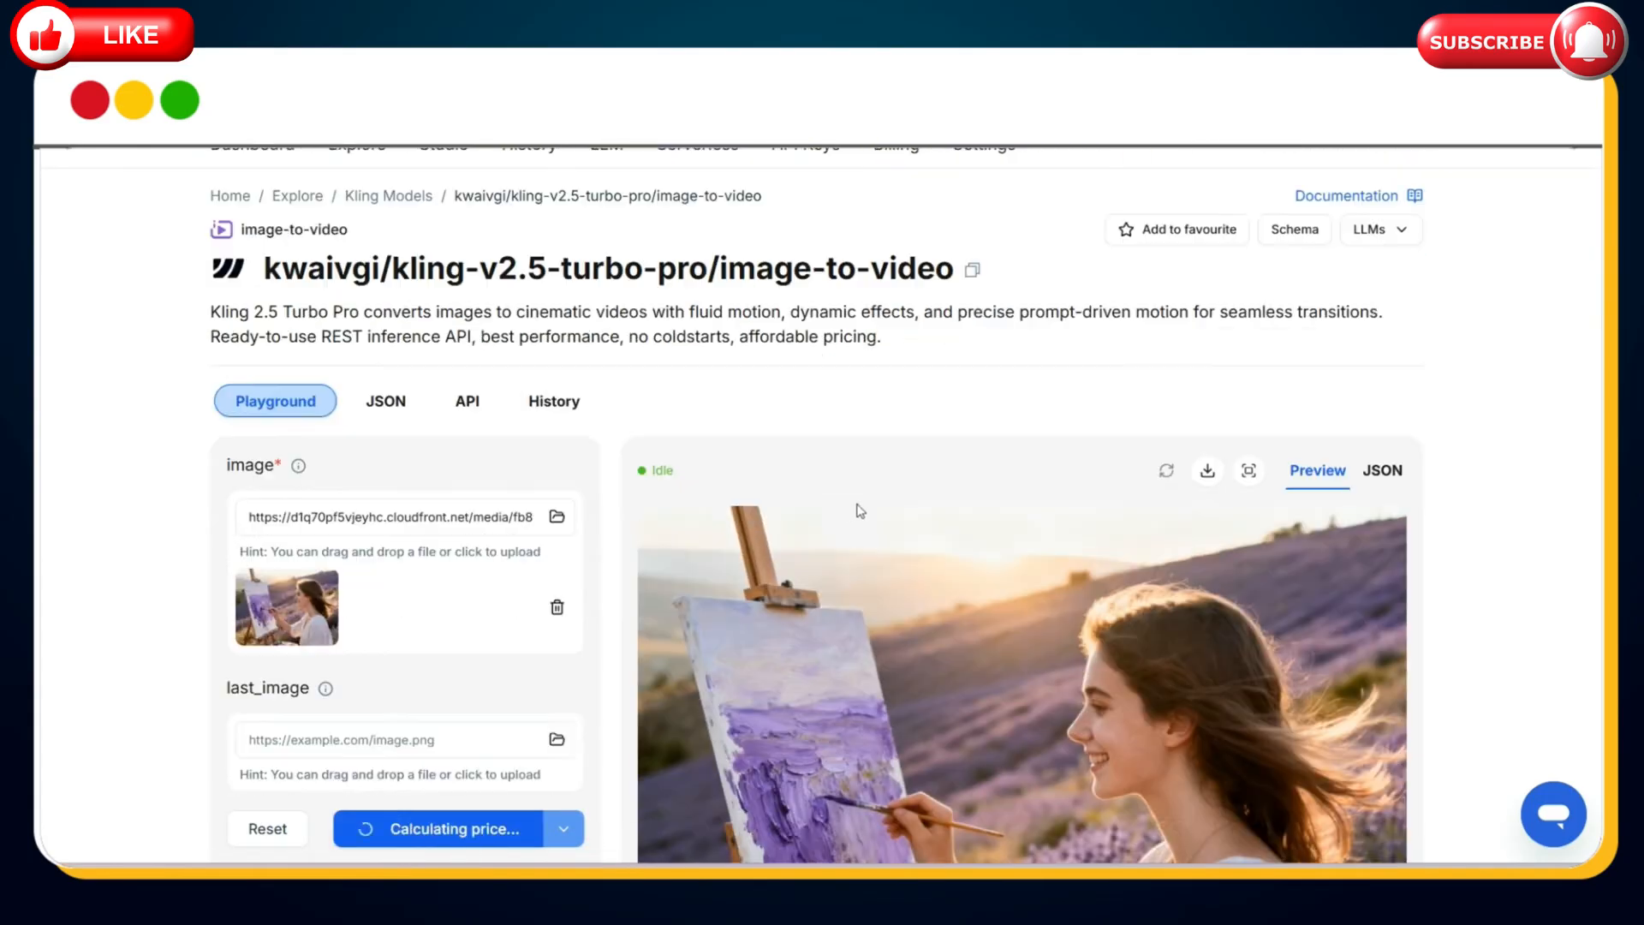
click(558, 459)
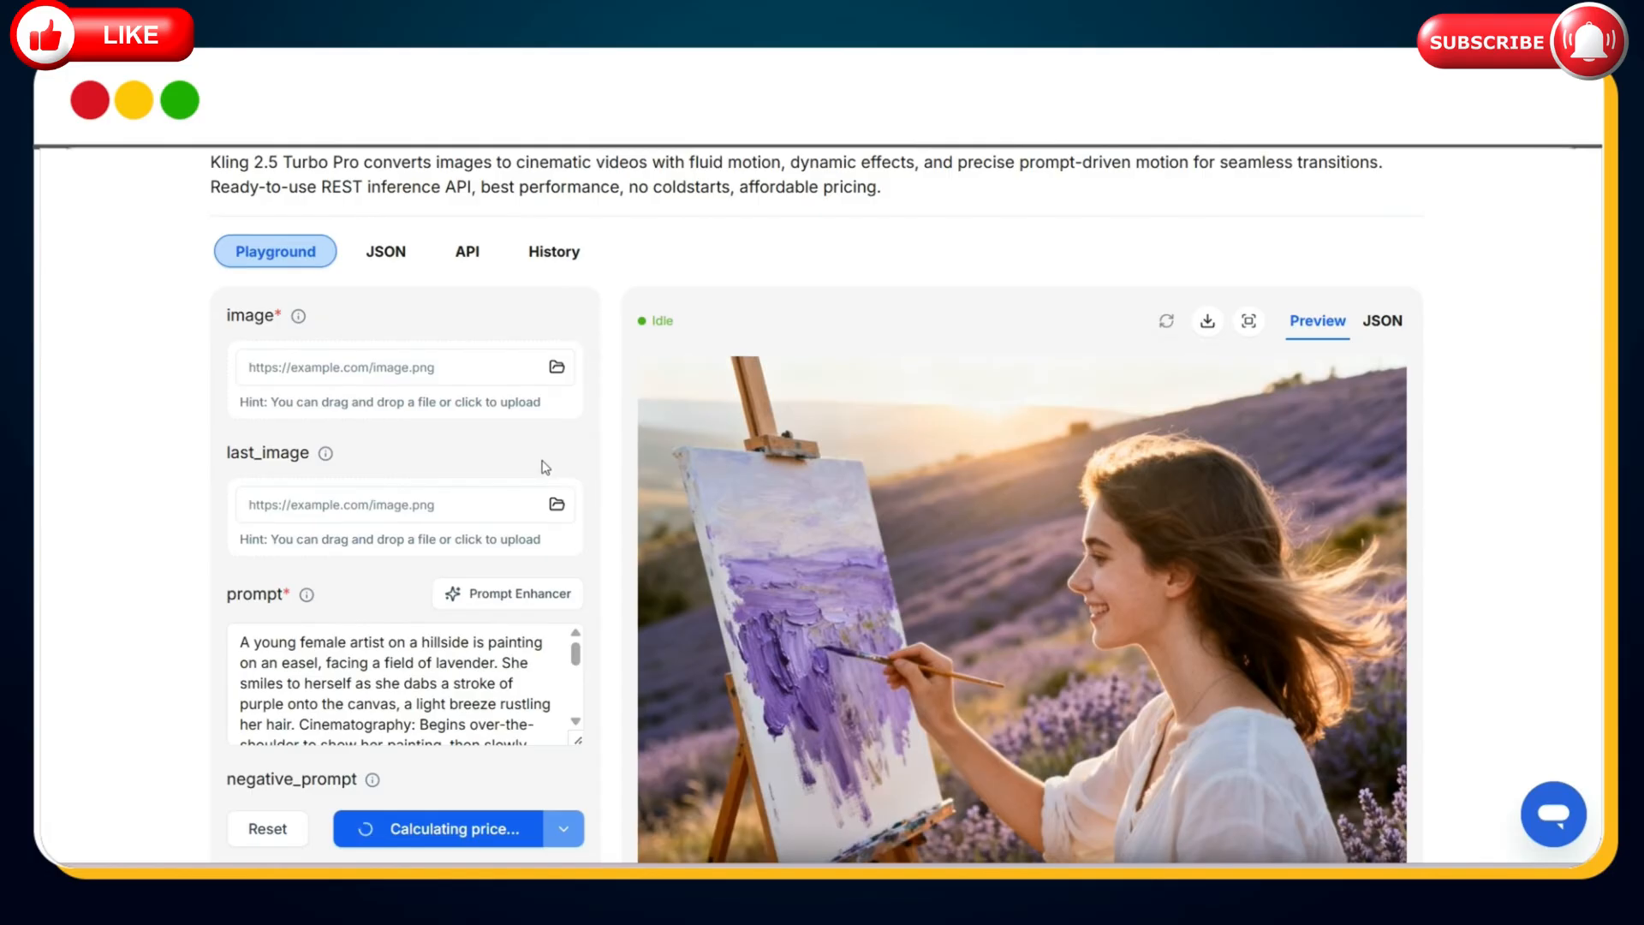
click(557, 368)
double_click(275, 383)
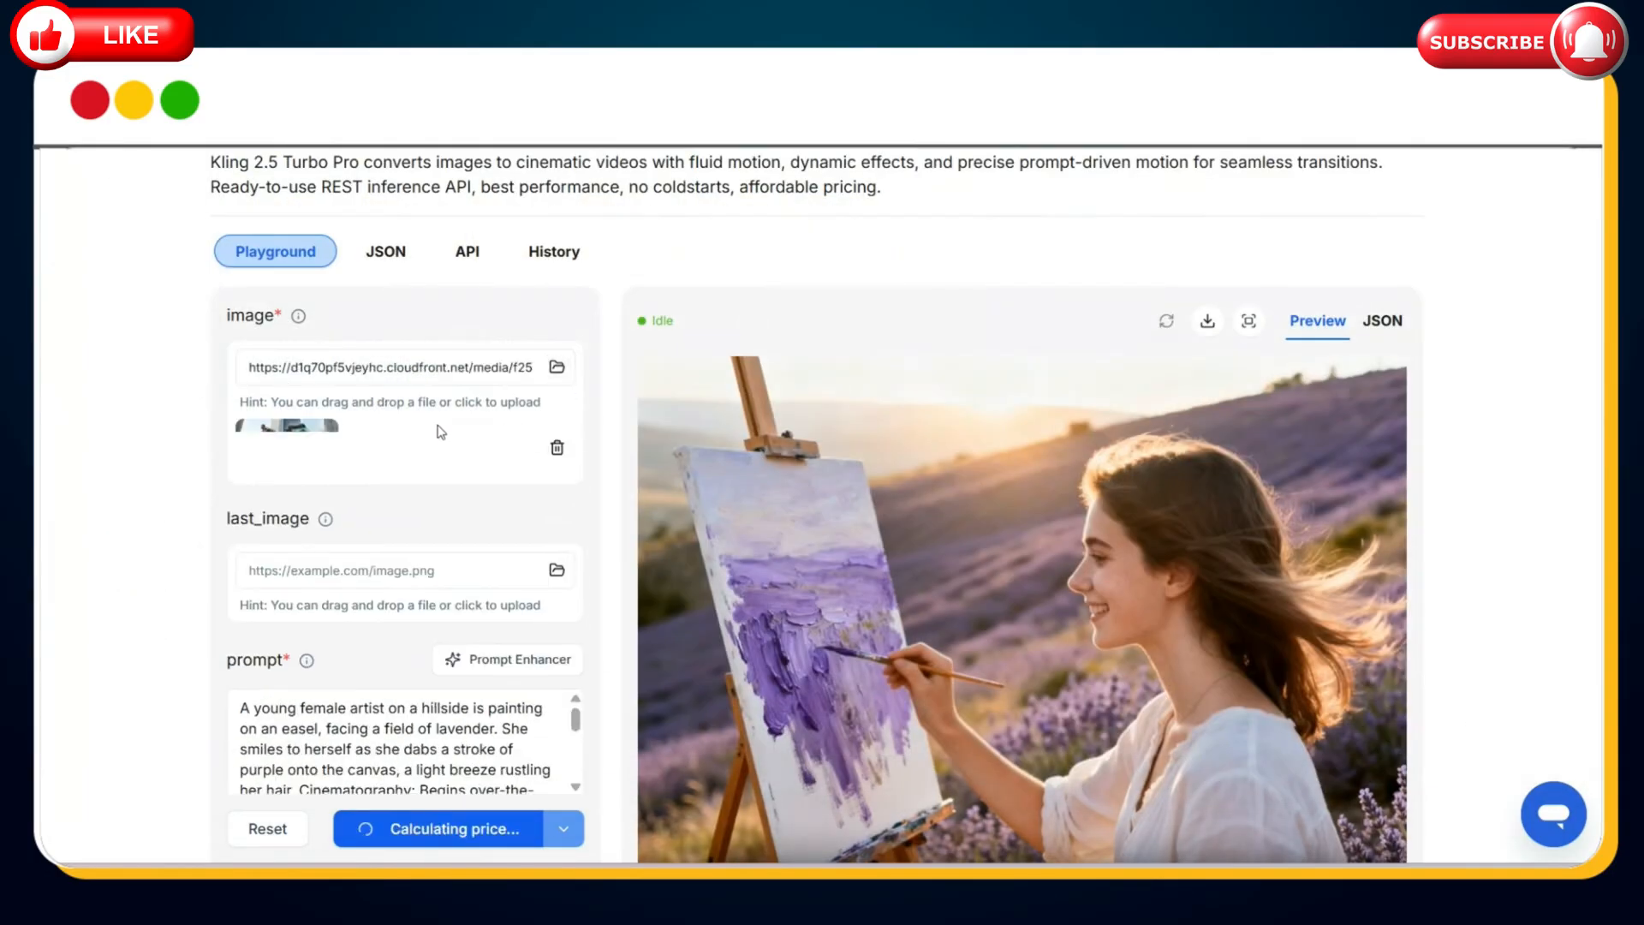
Replace the prompt with one beginning "Cinematic slow-motion action sequence. A colossal oversized sneaker, twice the height of an American male athelete, surge forward through a modern".
scroll(439, 466, down, 2)
key(ctrl+a)
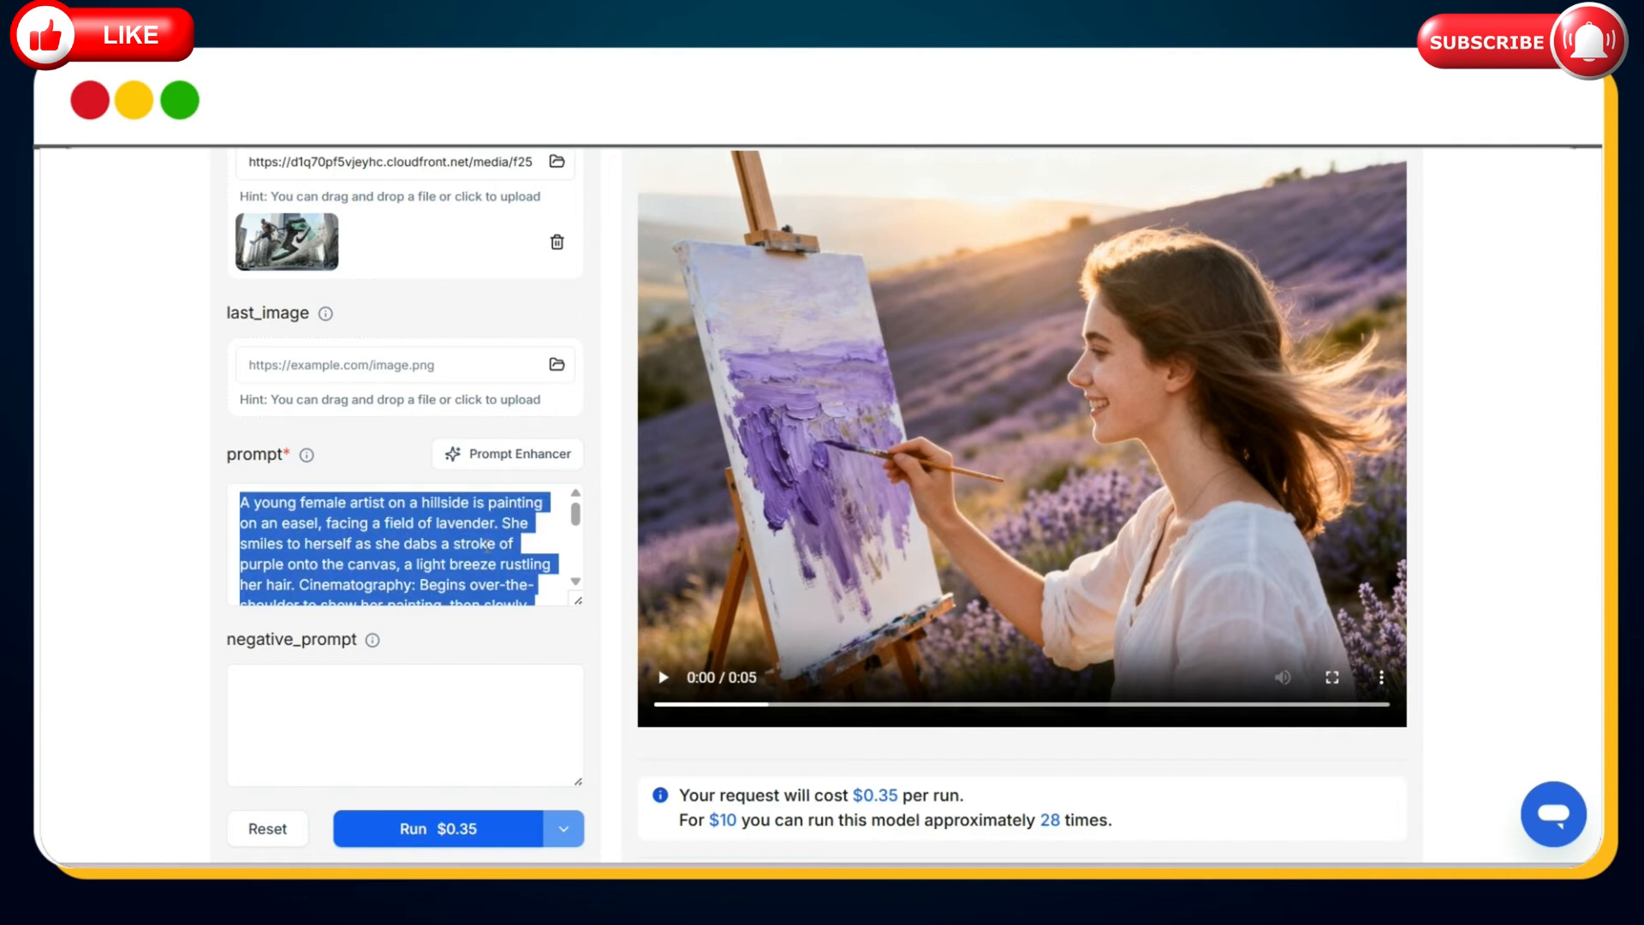
key(BackSpace)
text(Cinemat)
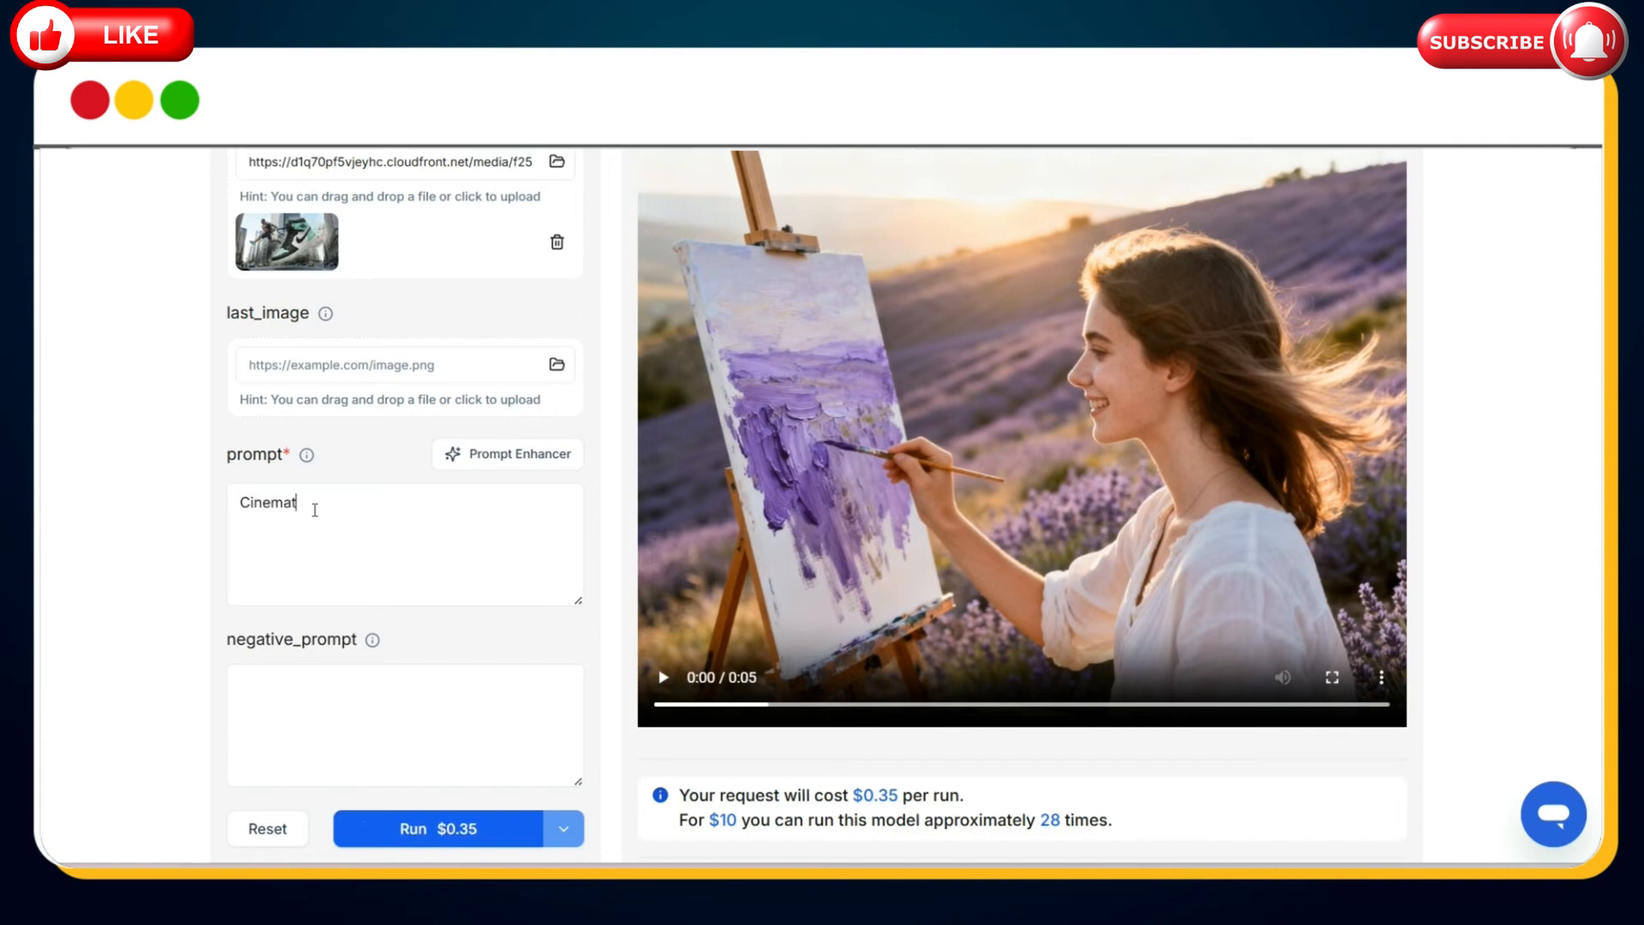
text(ic slow-motion action sequence. A co)
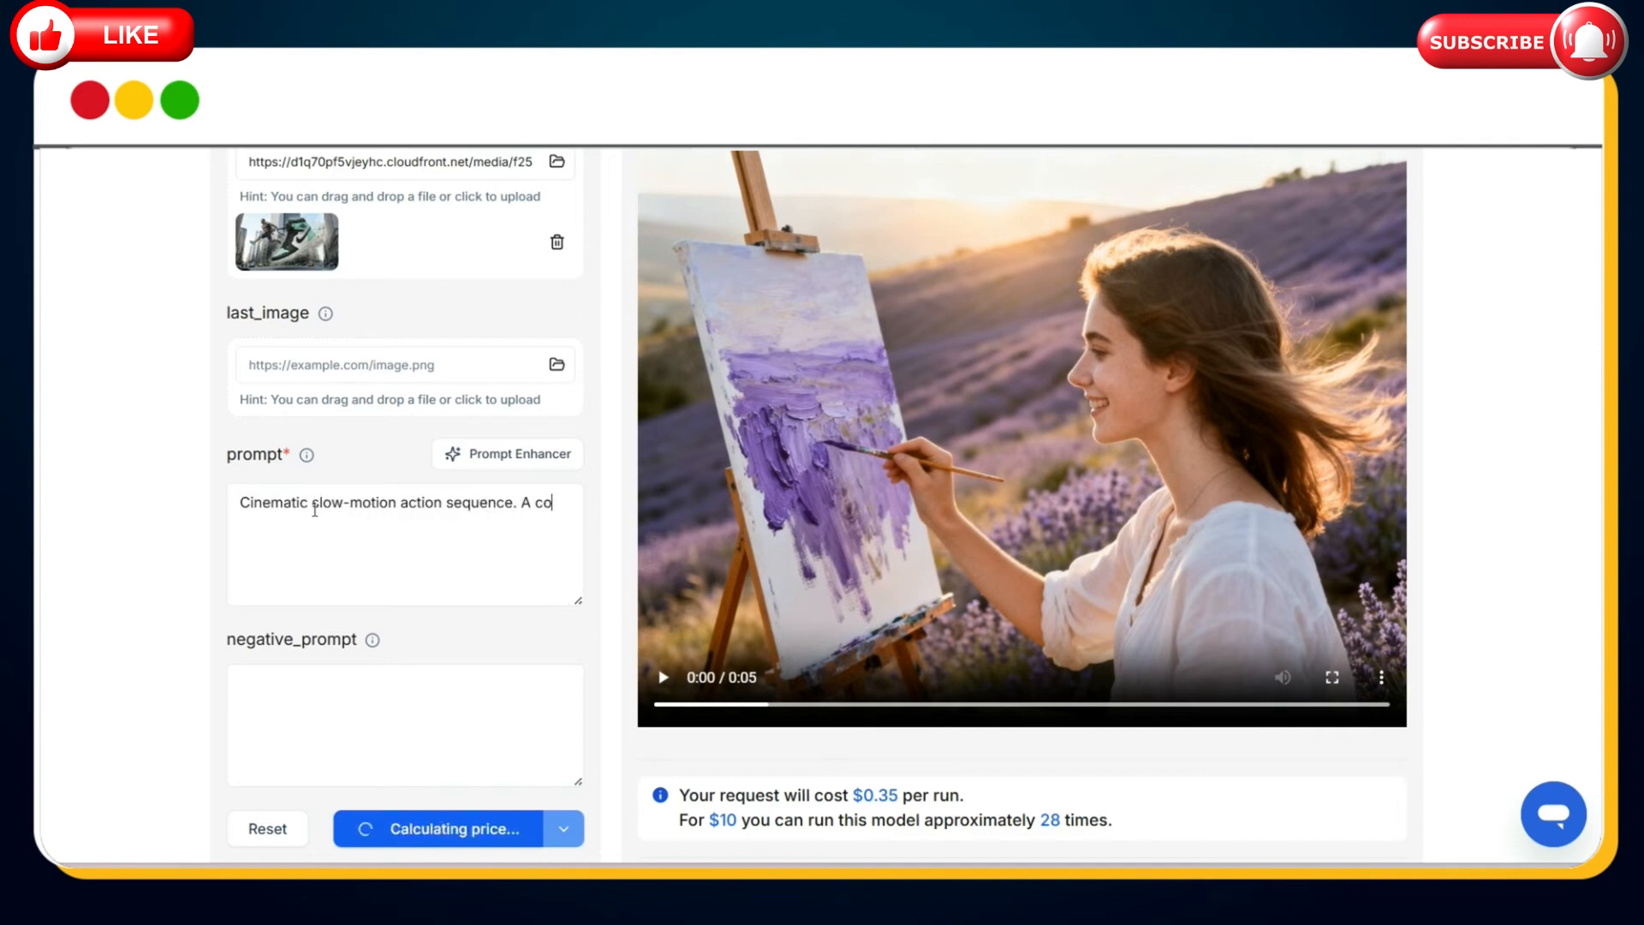
text(lossal oversized sneaker)
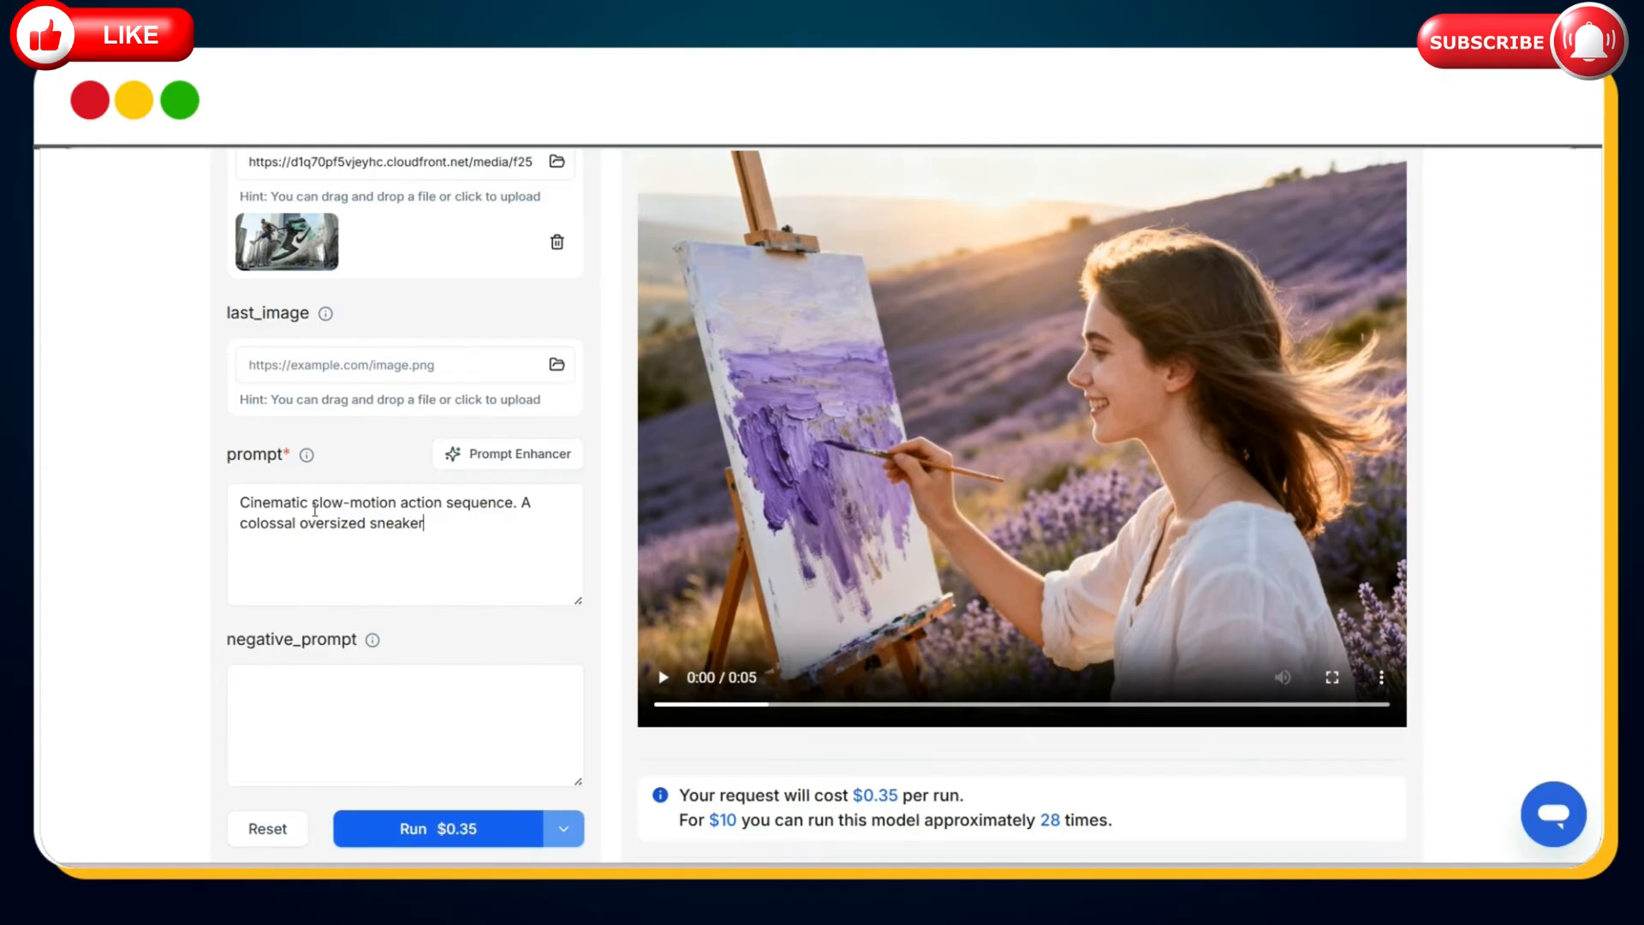
text(, twice the height of an America)
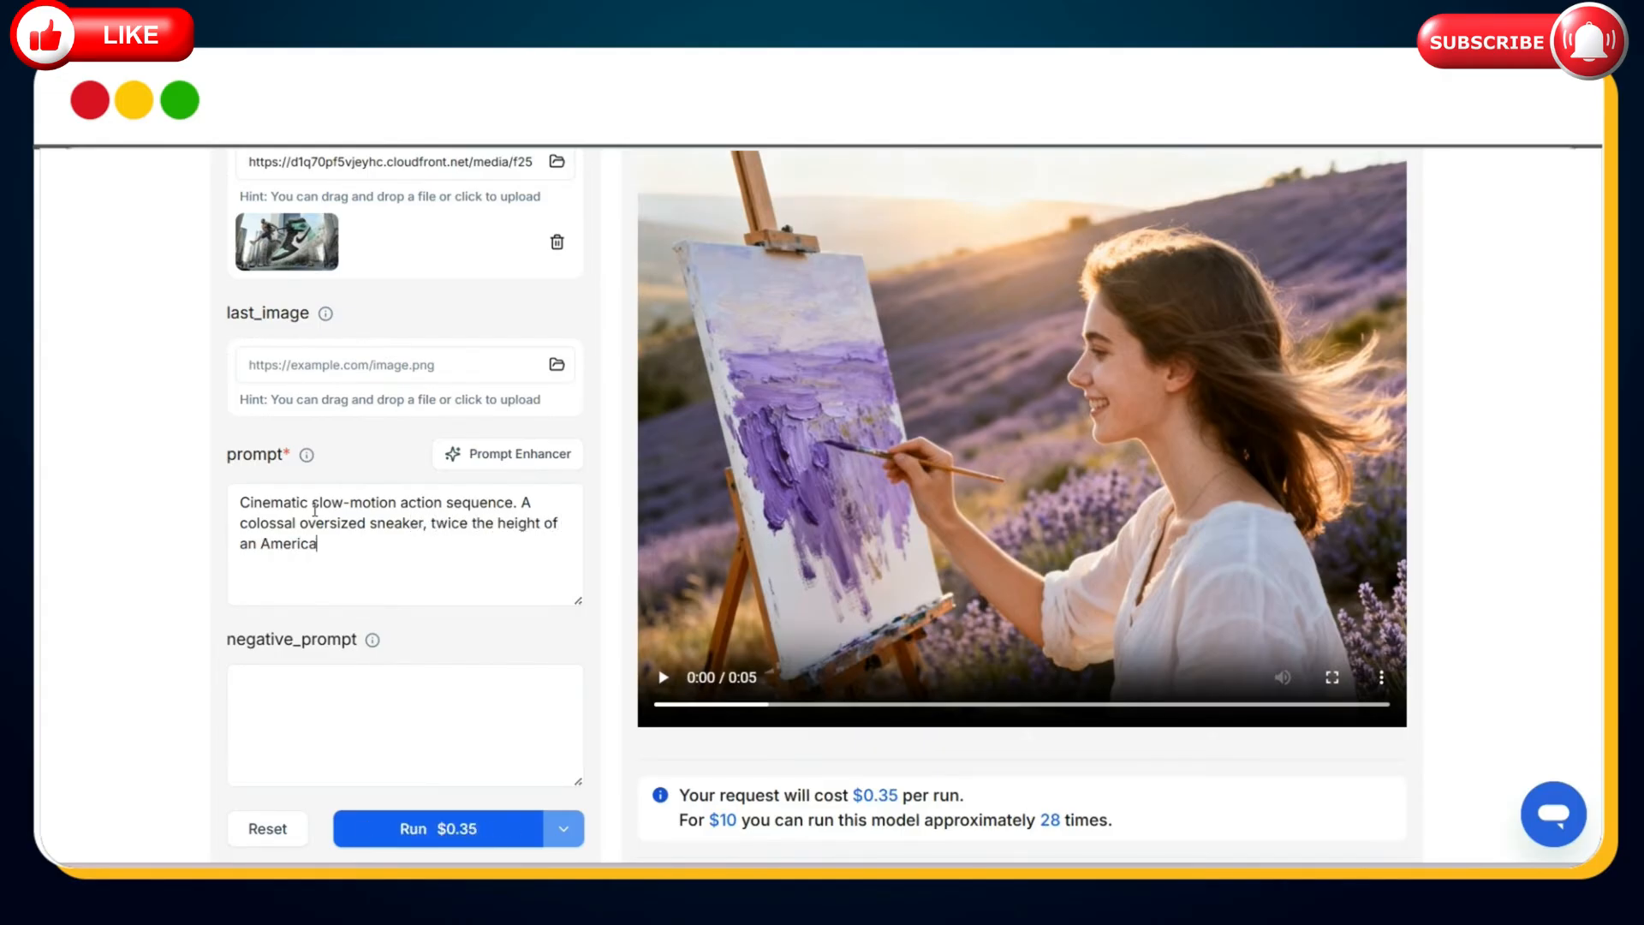
text(n male athelete, surge forward )
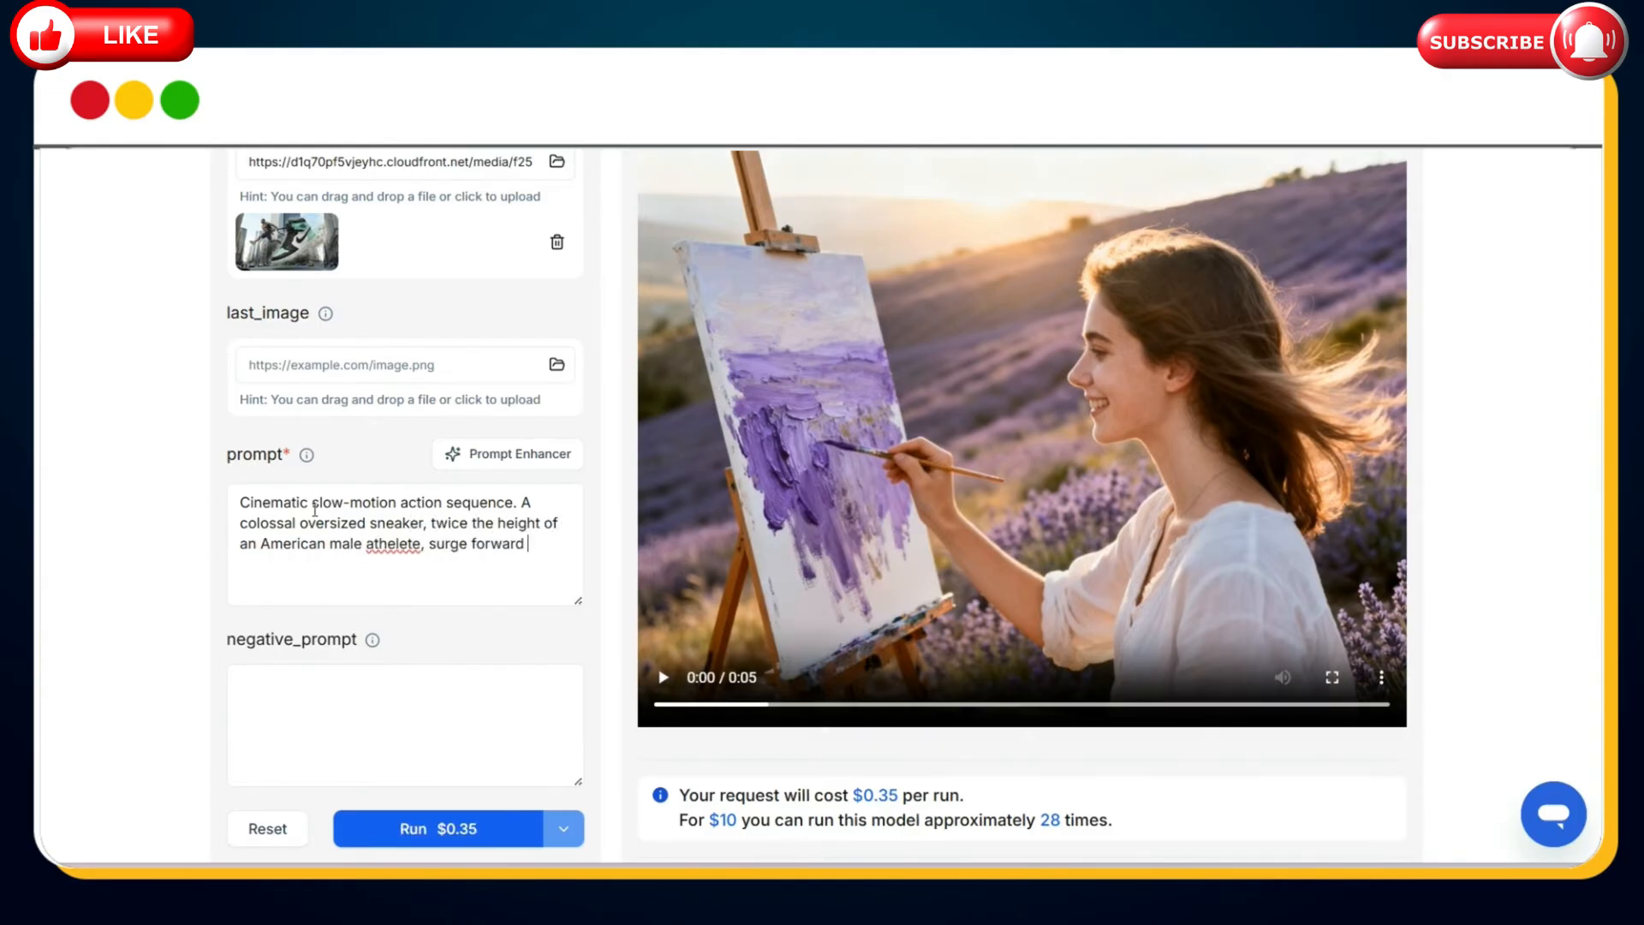
text(through a modern)
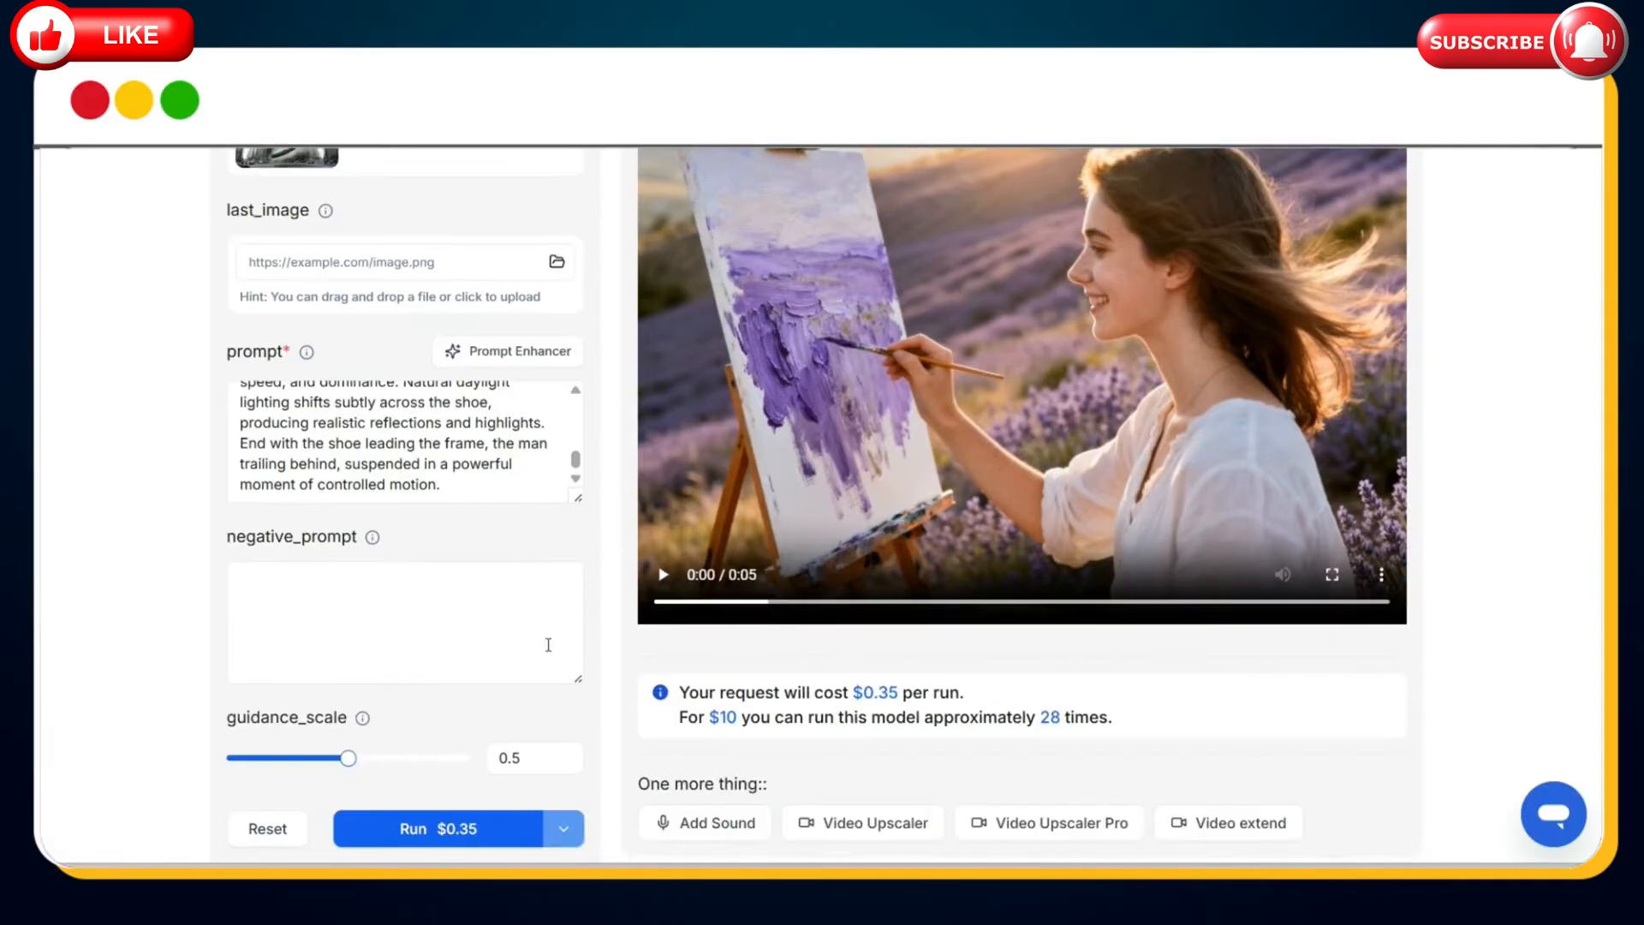
Set the video duration to 10, generate the sneaker video and play it back.
scroll(553, 638, down, 4)
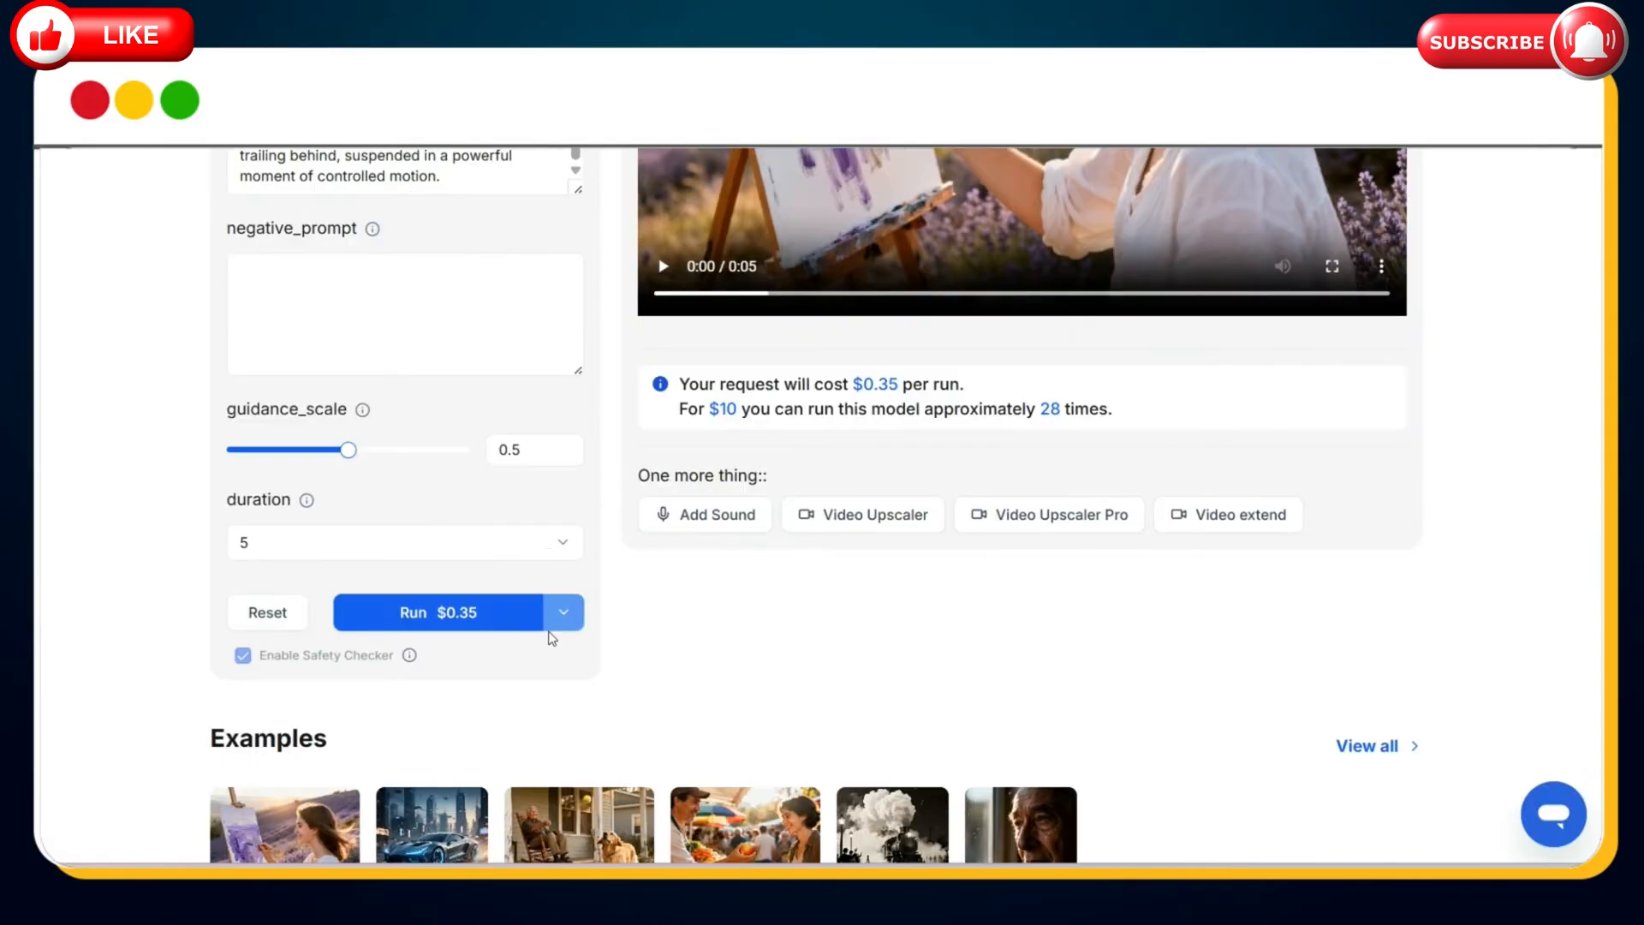
click(551, 558)
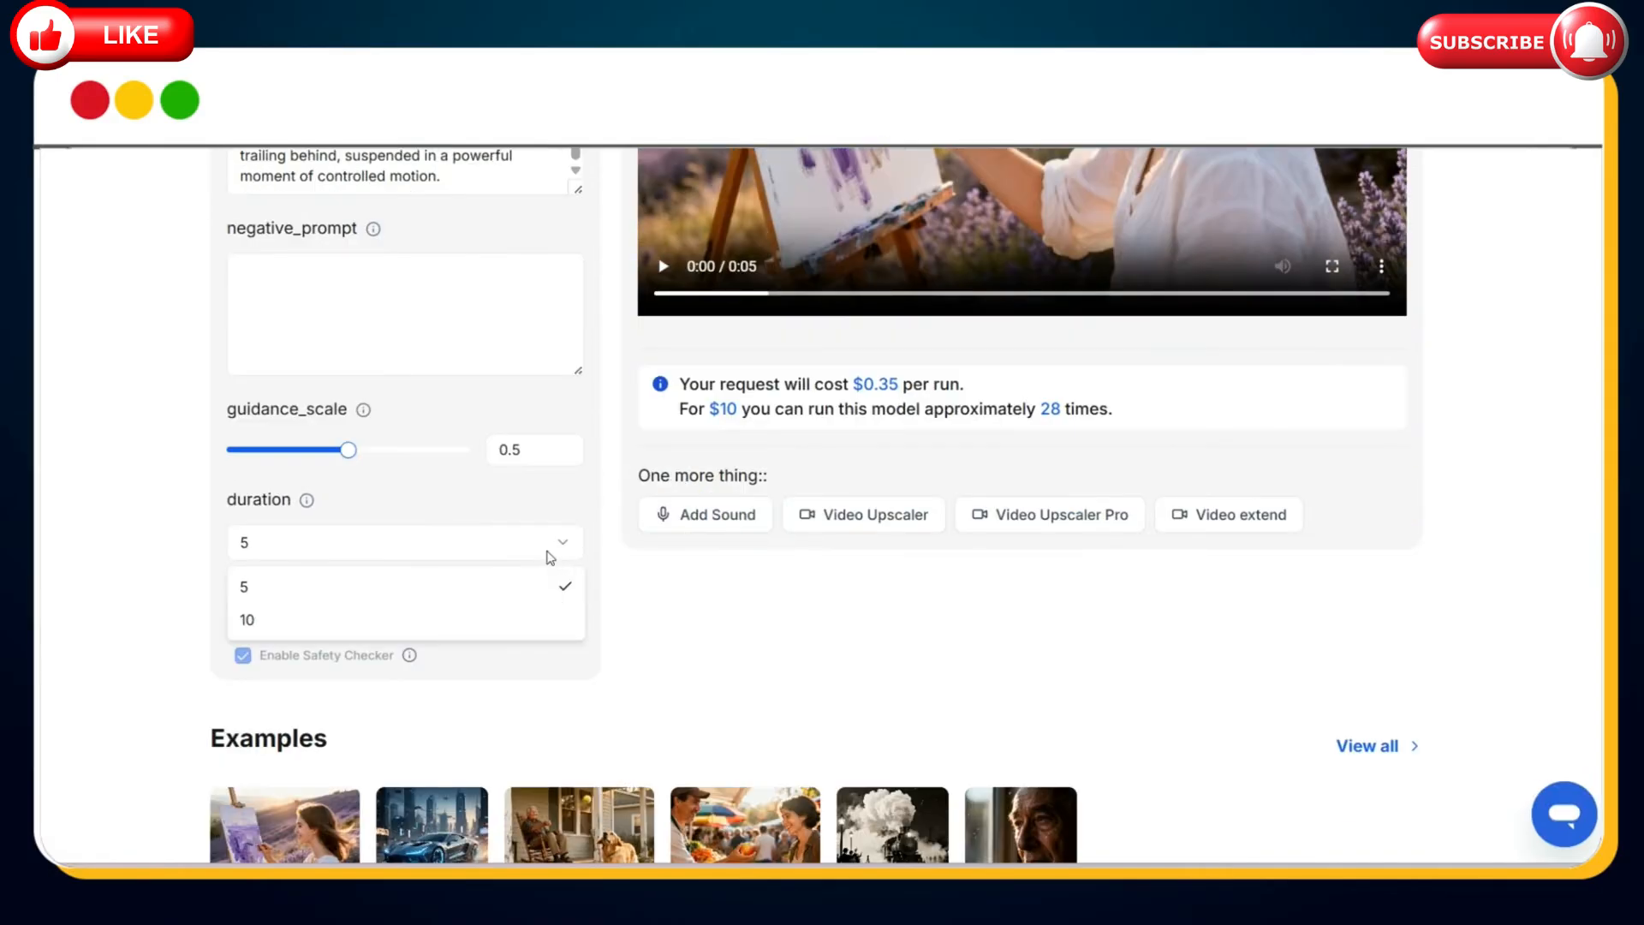
click(263, 623)
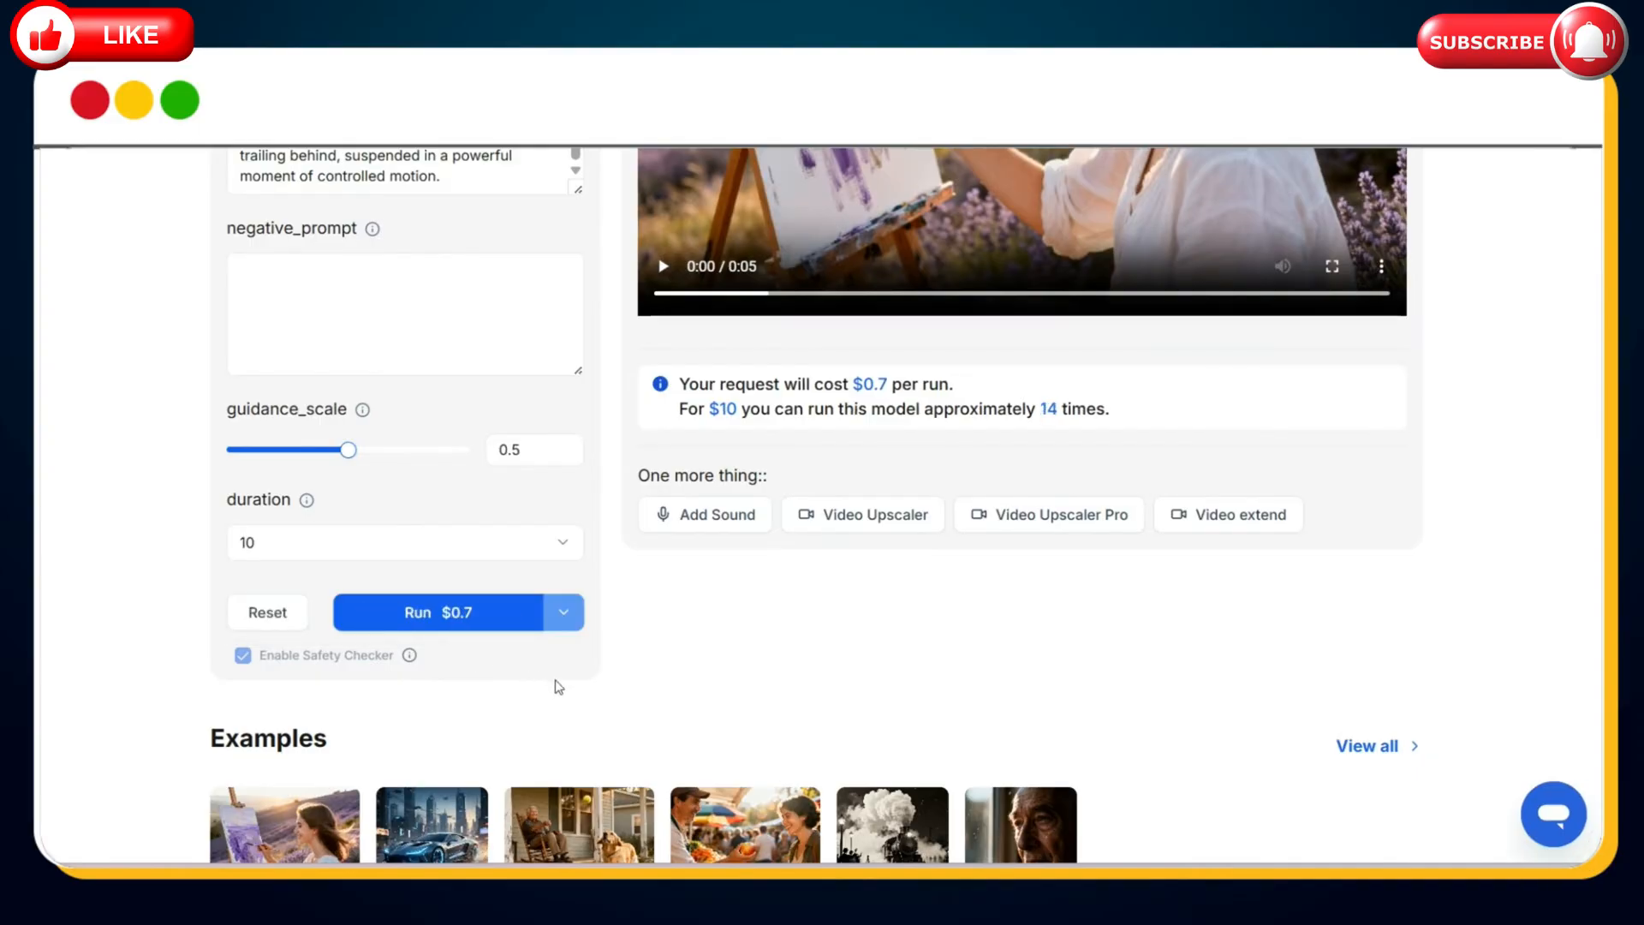
click(491, 622)
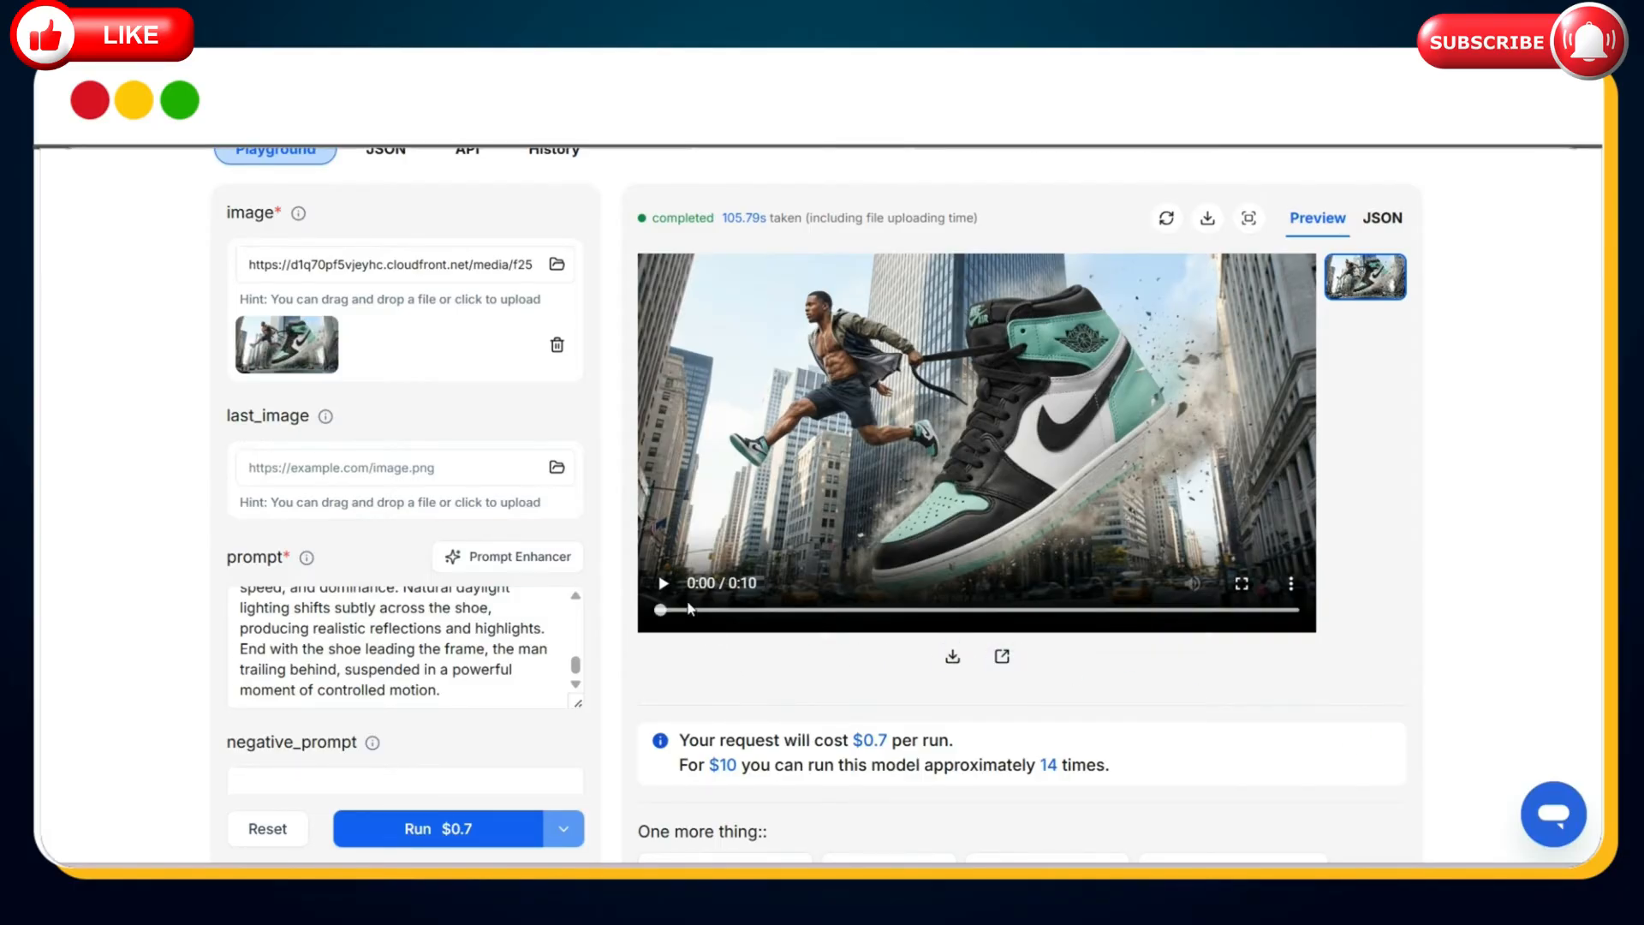
click(664, 583)
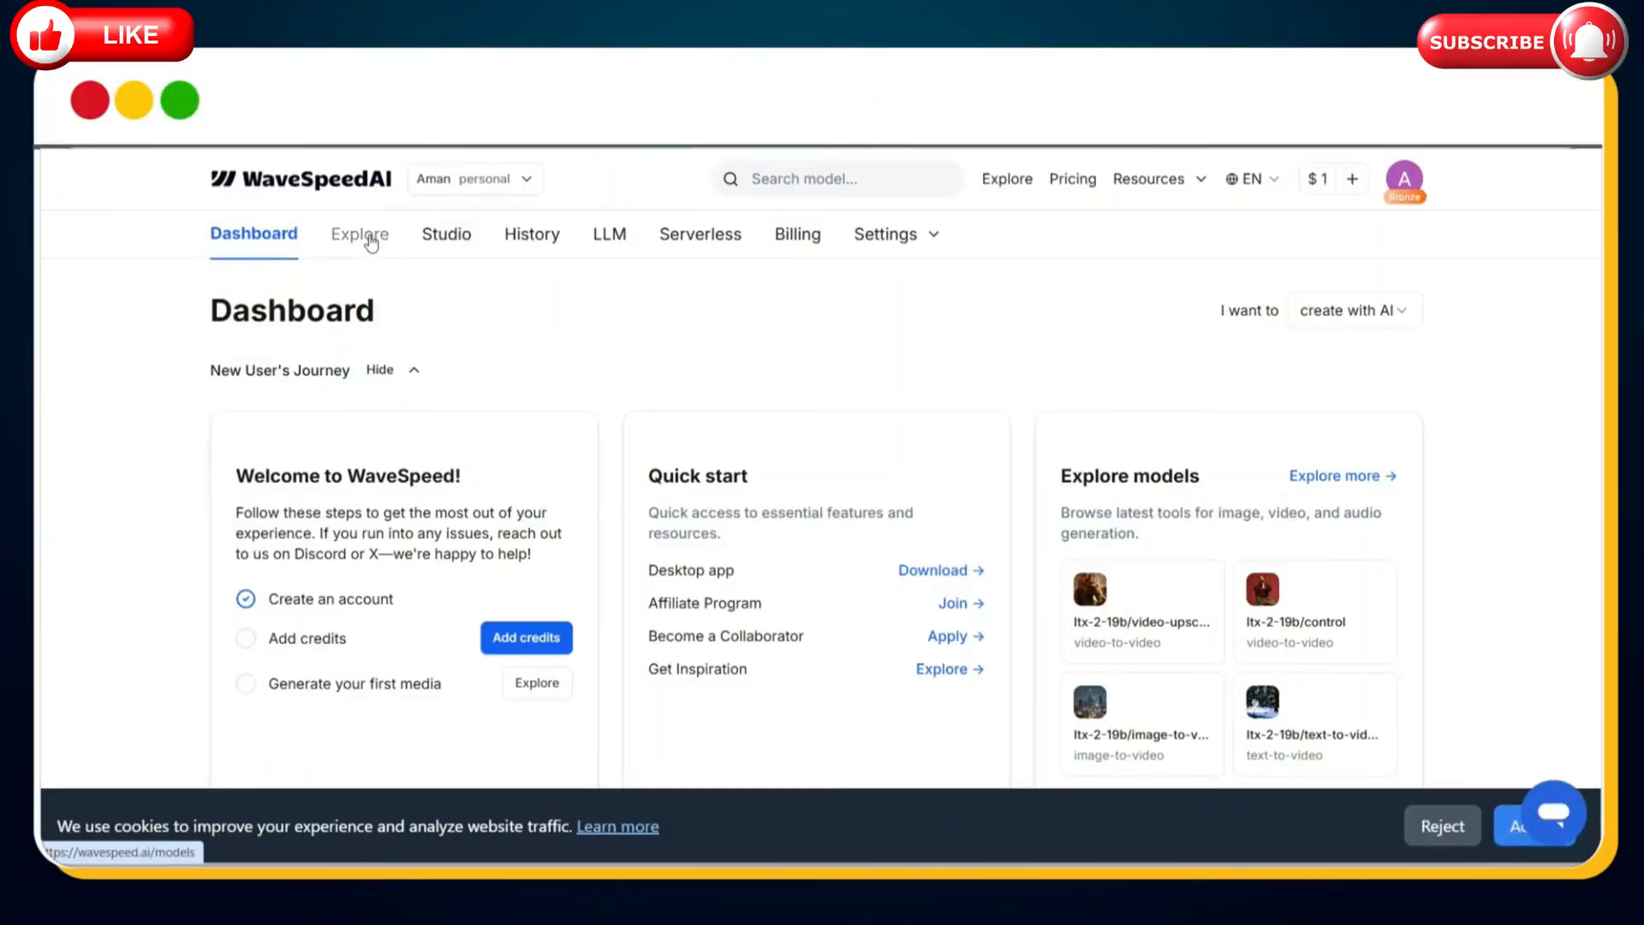
Open the Google Models collection from the model catalogue and choose the nano-banana-pro/edit model to try.
click(368, 239)
scroll(985, 531, down, 15)
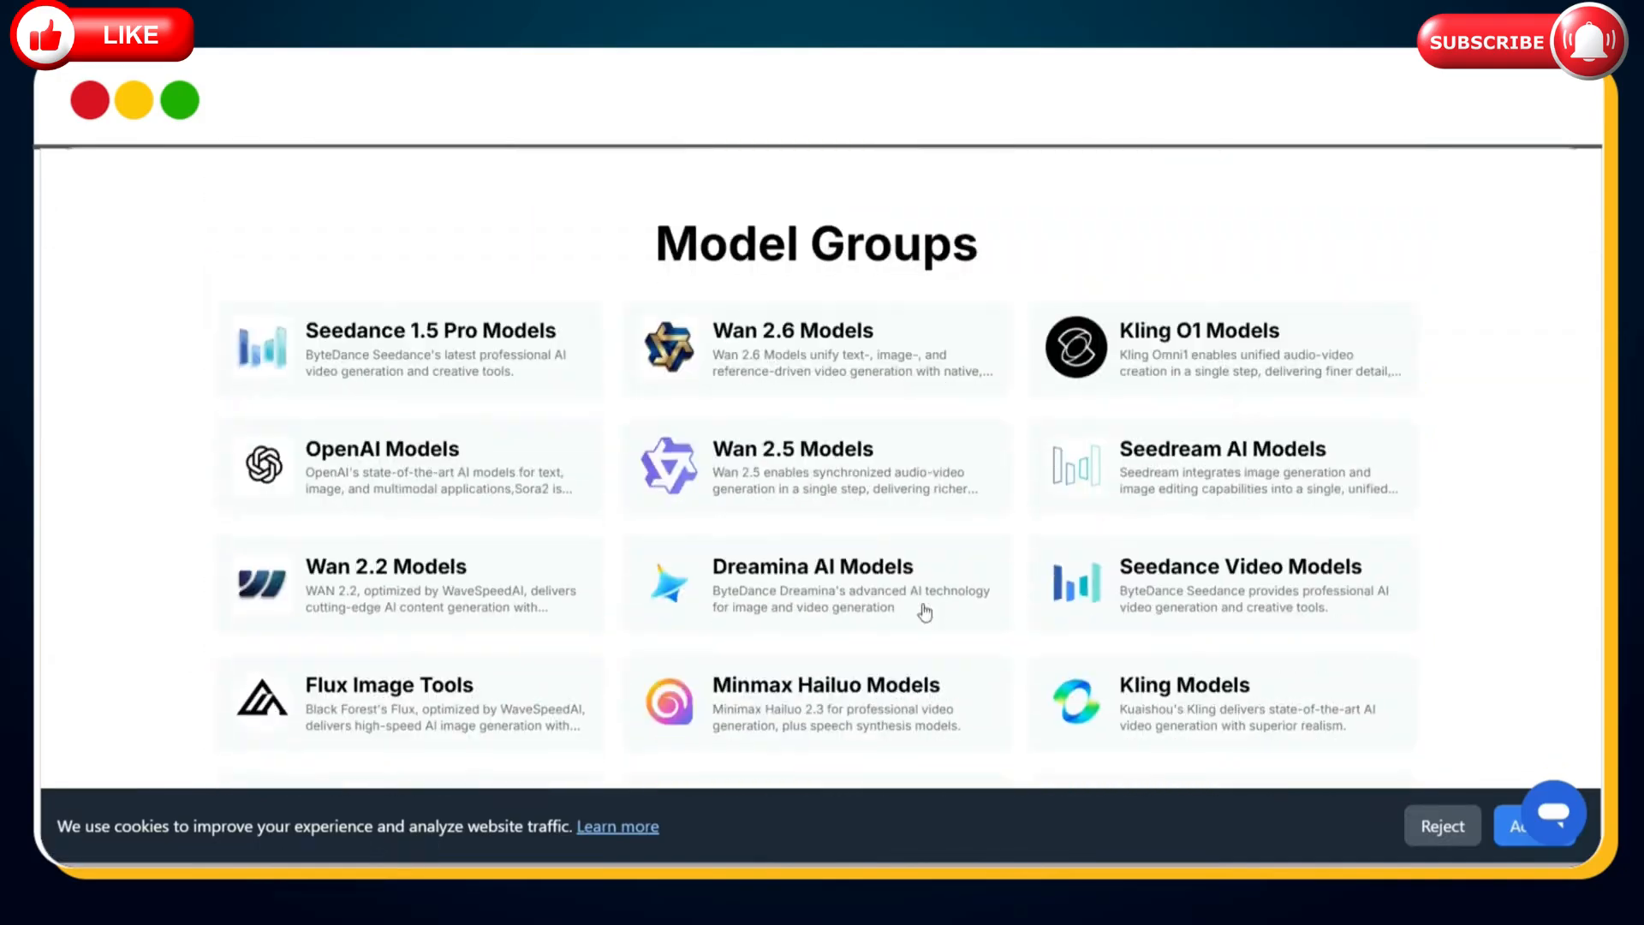
scroll(924, 611, down, 2)
click(497, 704)
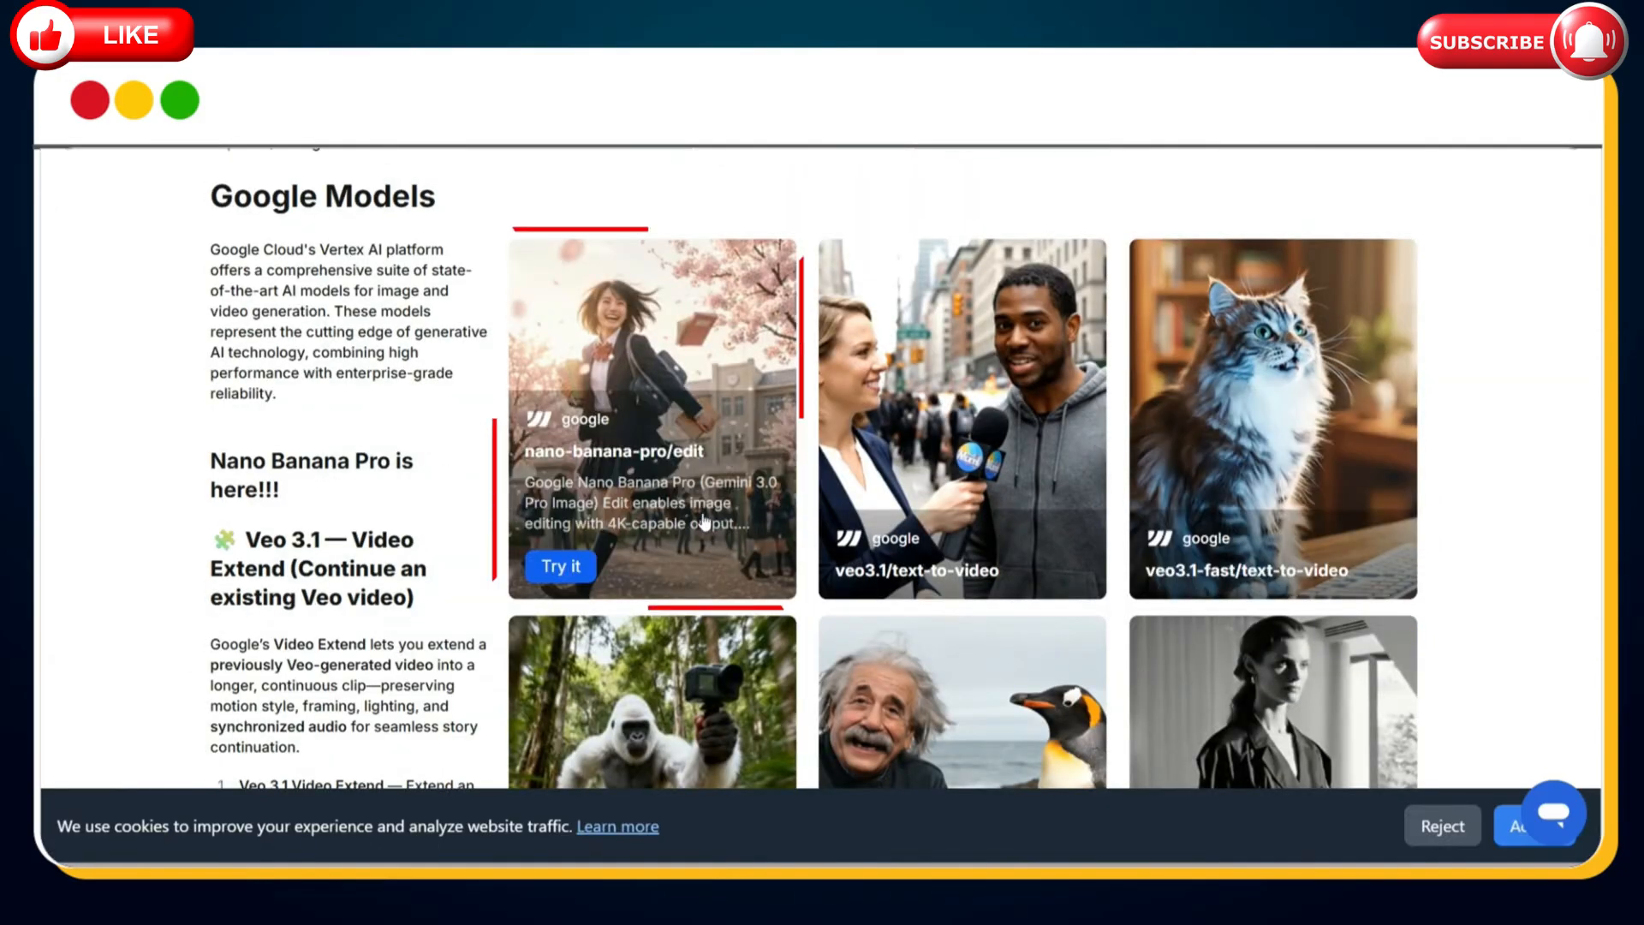
click(575, 567)
Replace the sample input image with the image file 2_coke and generate the Coca-Cola advertising image.
scroll(738, 378, down, 4)
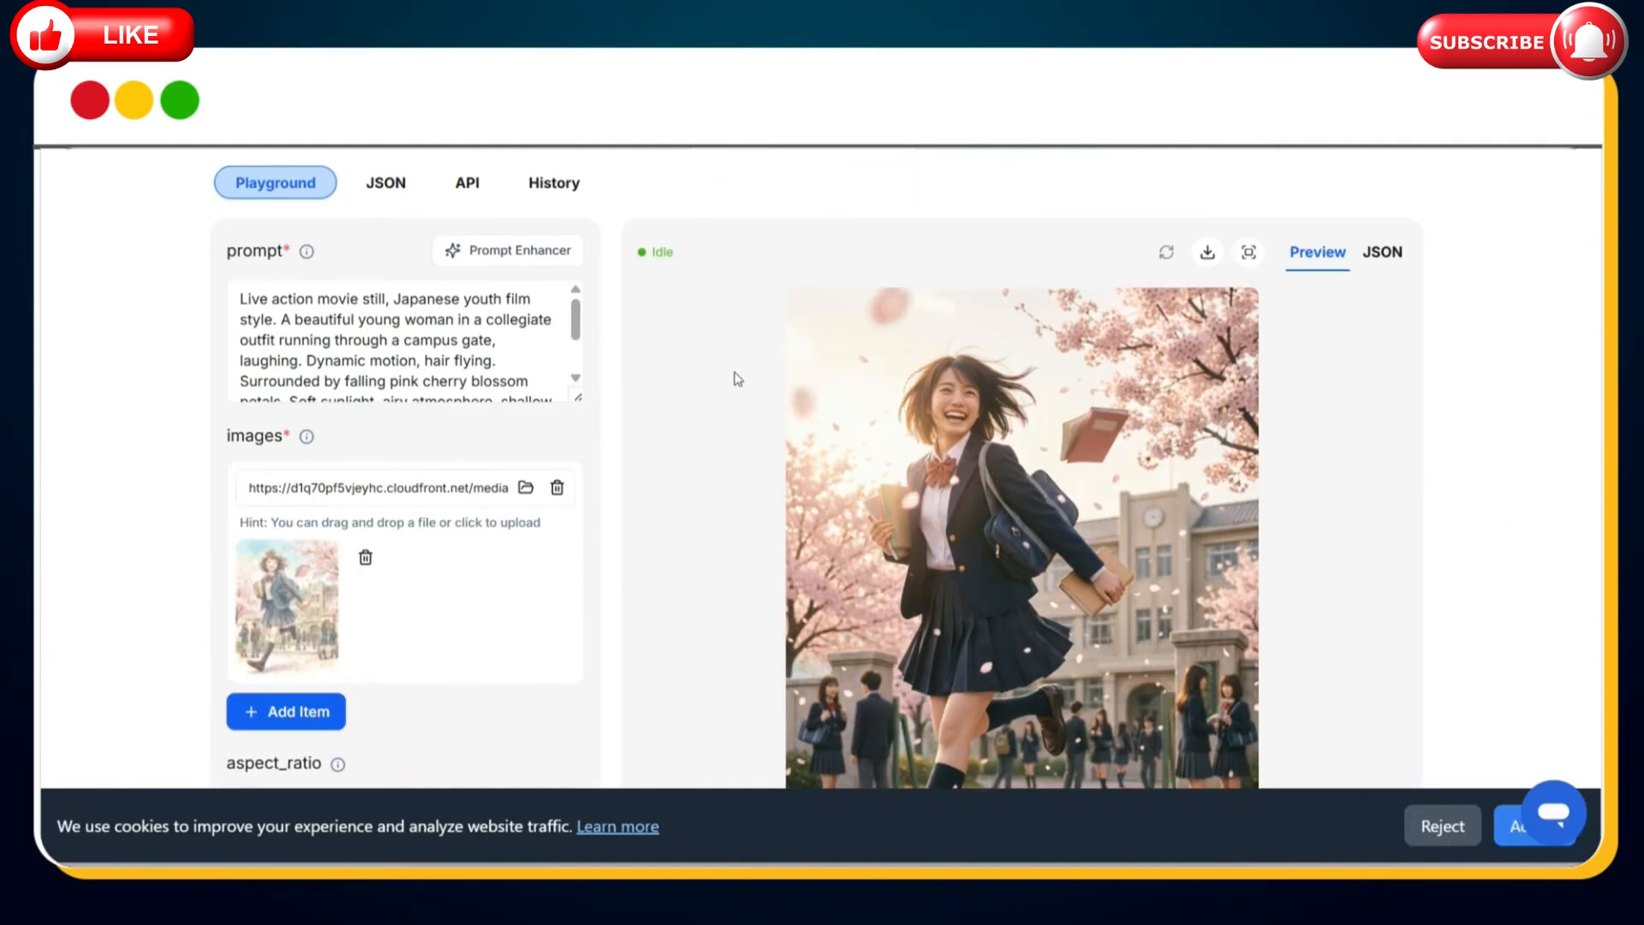
click(365, 558)
click(526, 489)
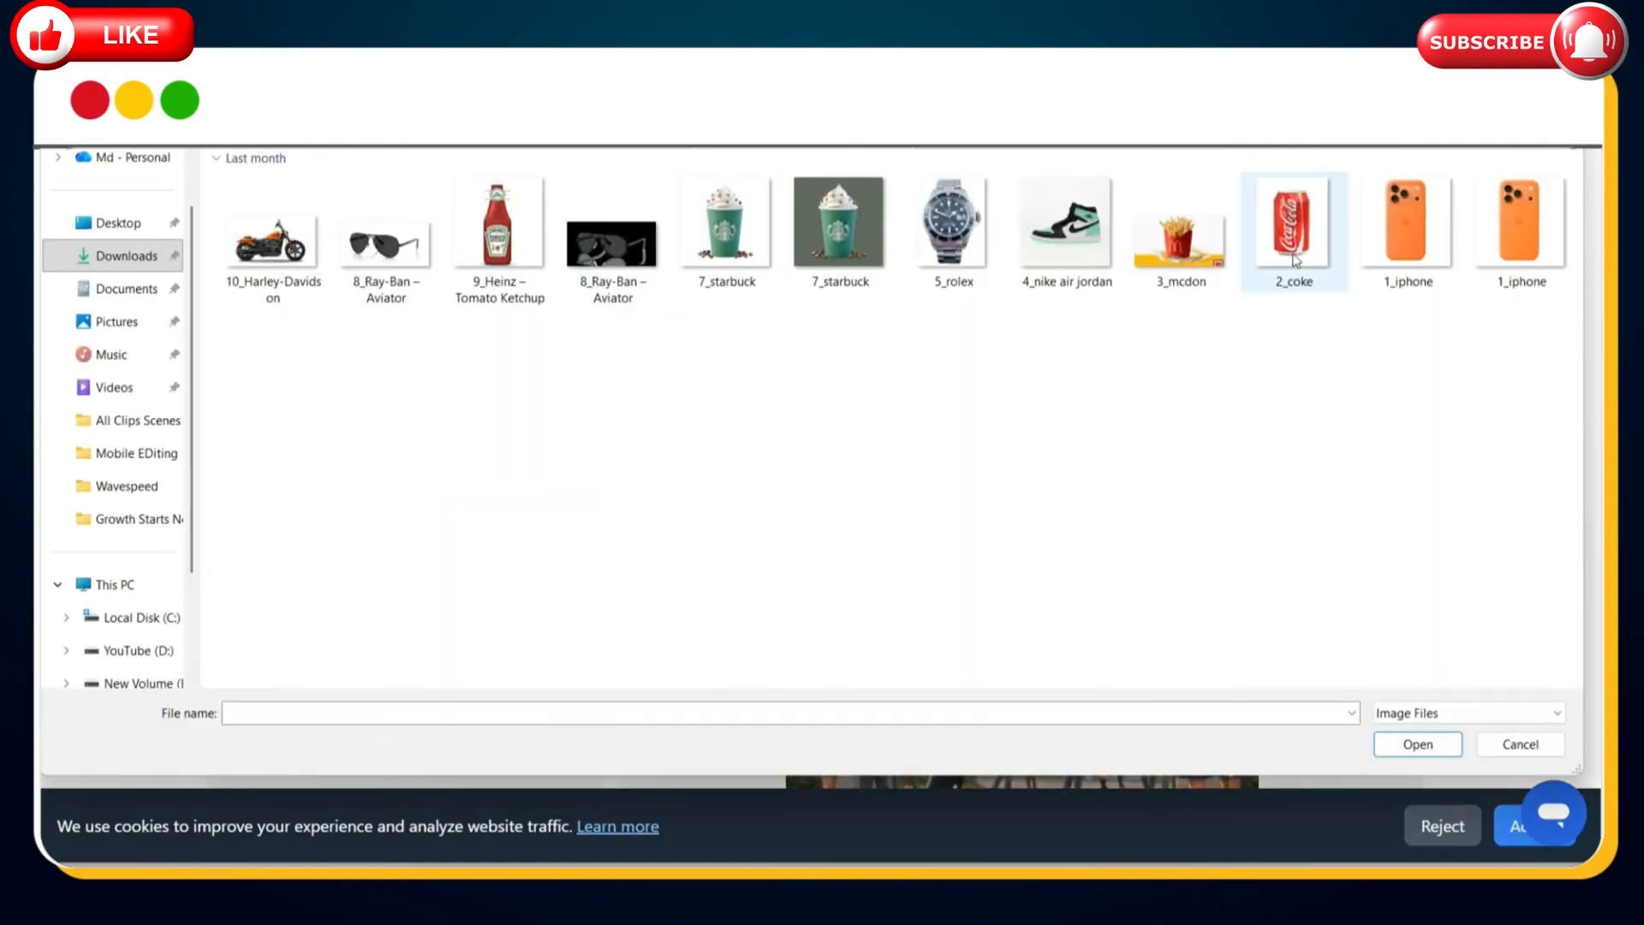
double_click(1298, 248)
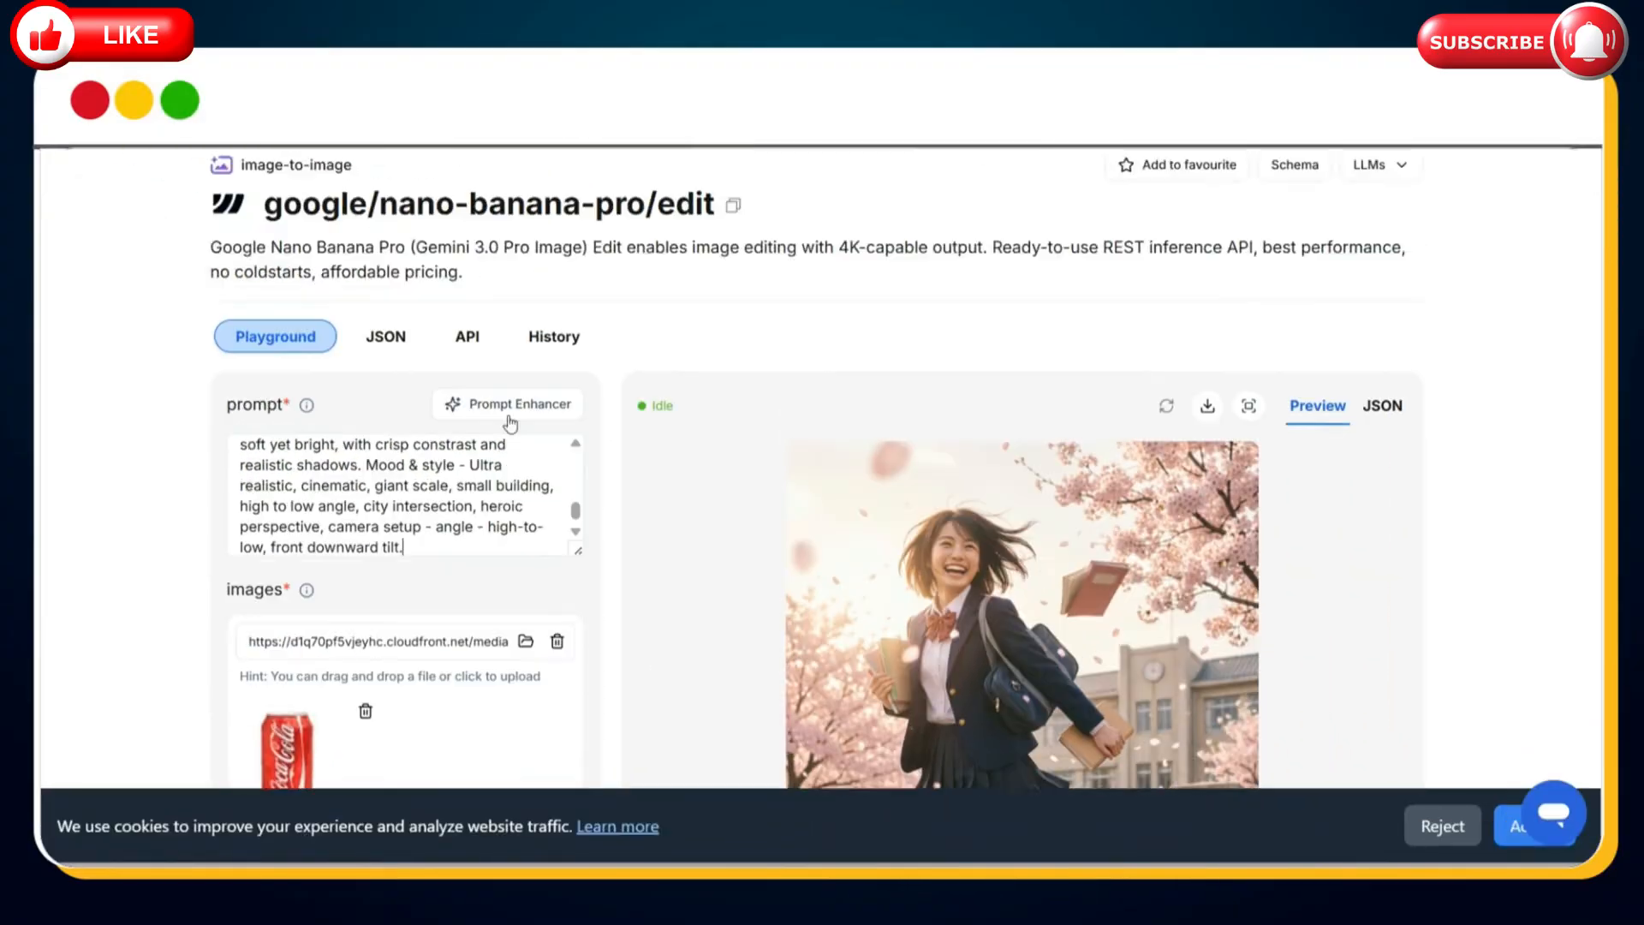
scroll(506, 422, down, 10)
click(476, 686)
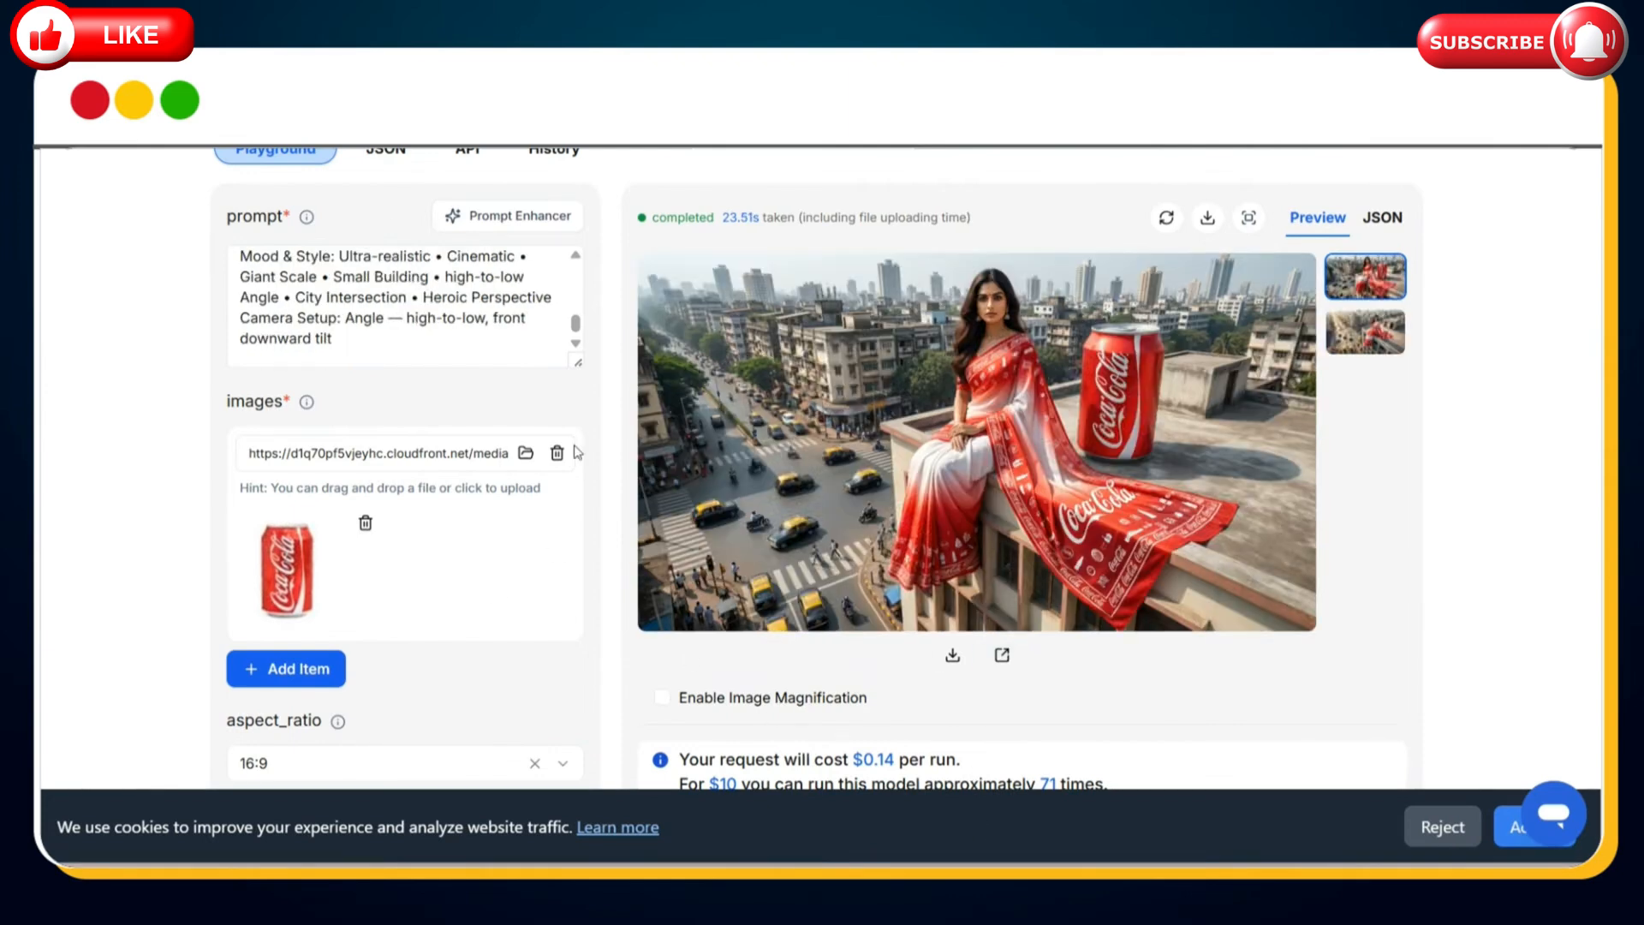
Remove the Coca-Cola can input image and upload the generated rooftop advertising image in its place.
click(556, 452)
click(366, 522)
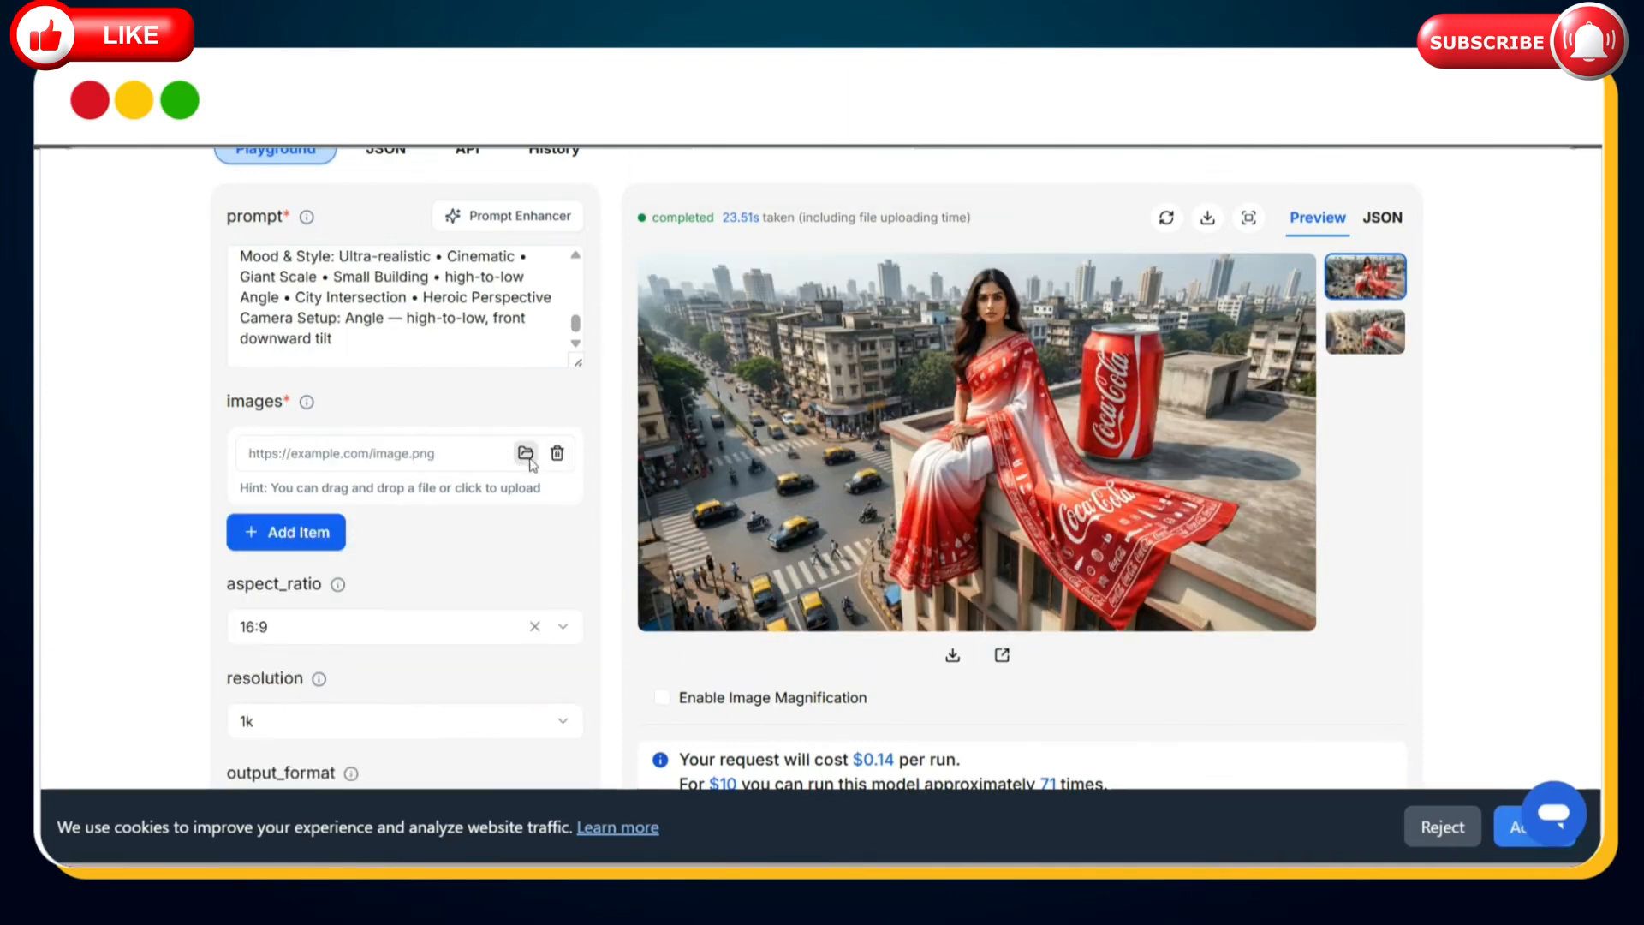
click(526, 460)
double_click(426, 345)
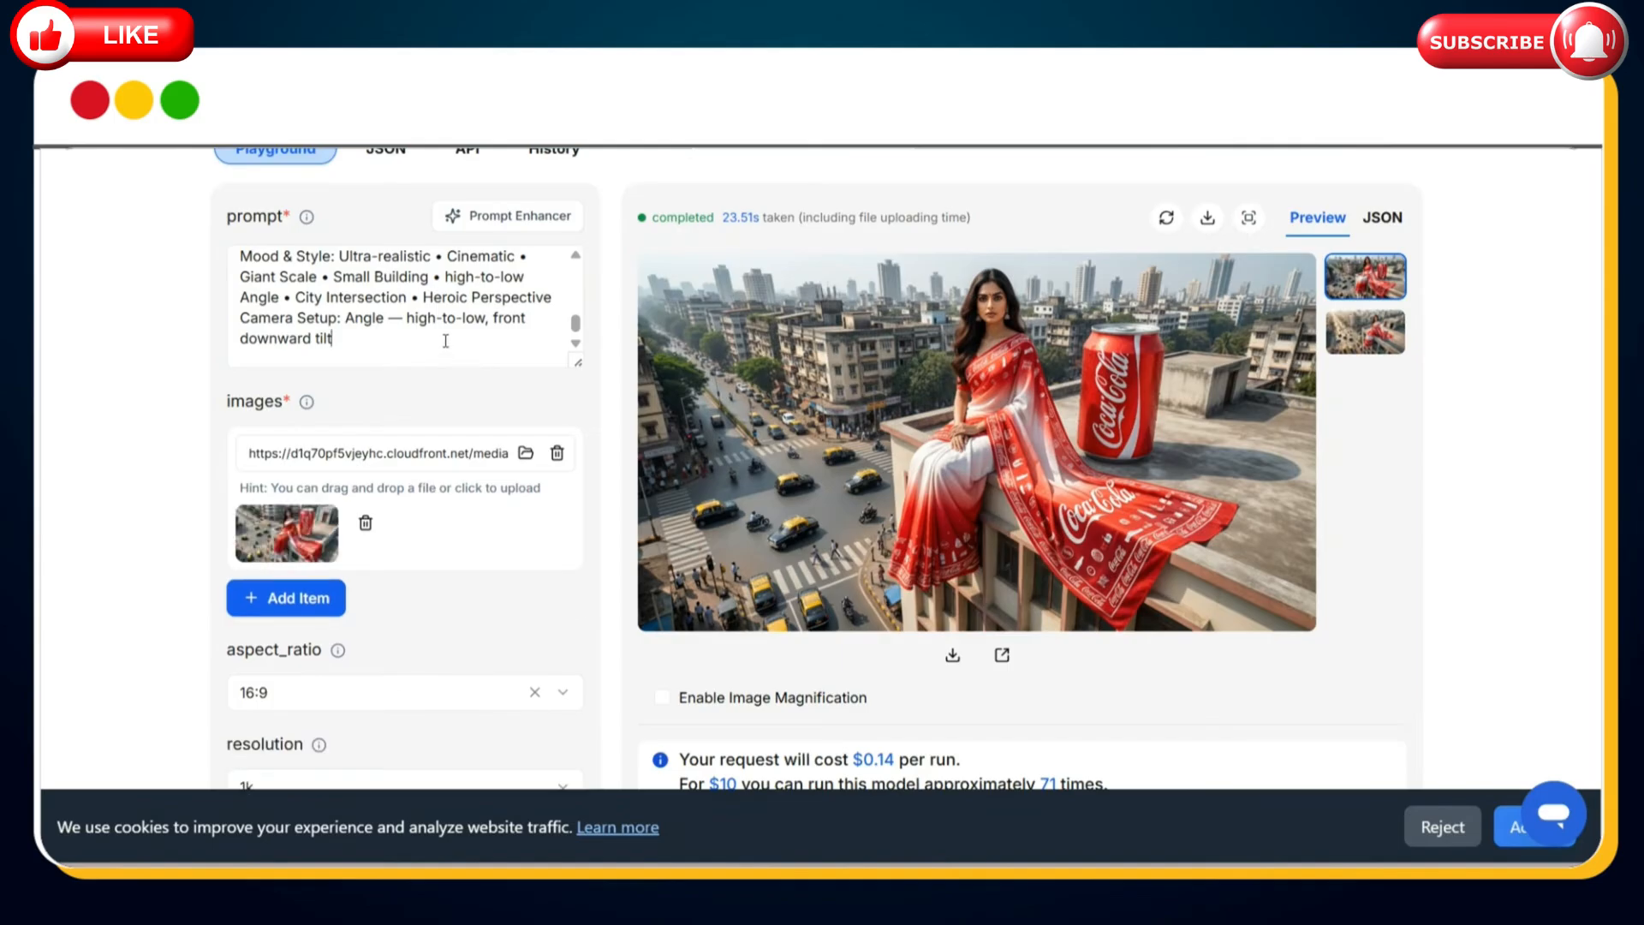
Replace the prompt with an outfit change to a tailored white crop blazer and high-waisted red trousers, preserving pose, rooftop background and coca-cola branding.
click(447, 344)
key(ctrl+a)
text(Replace the red s)
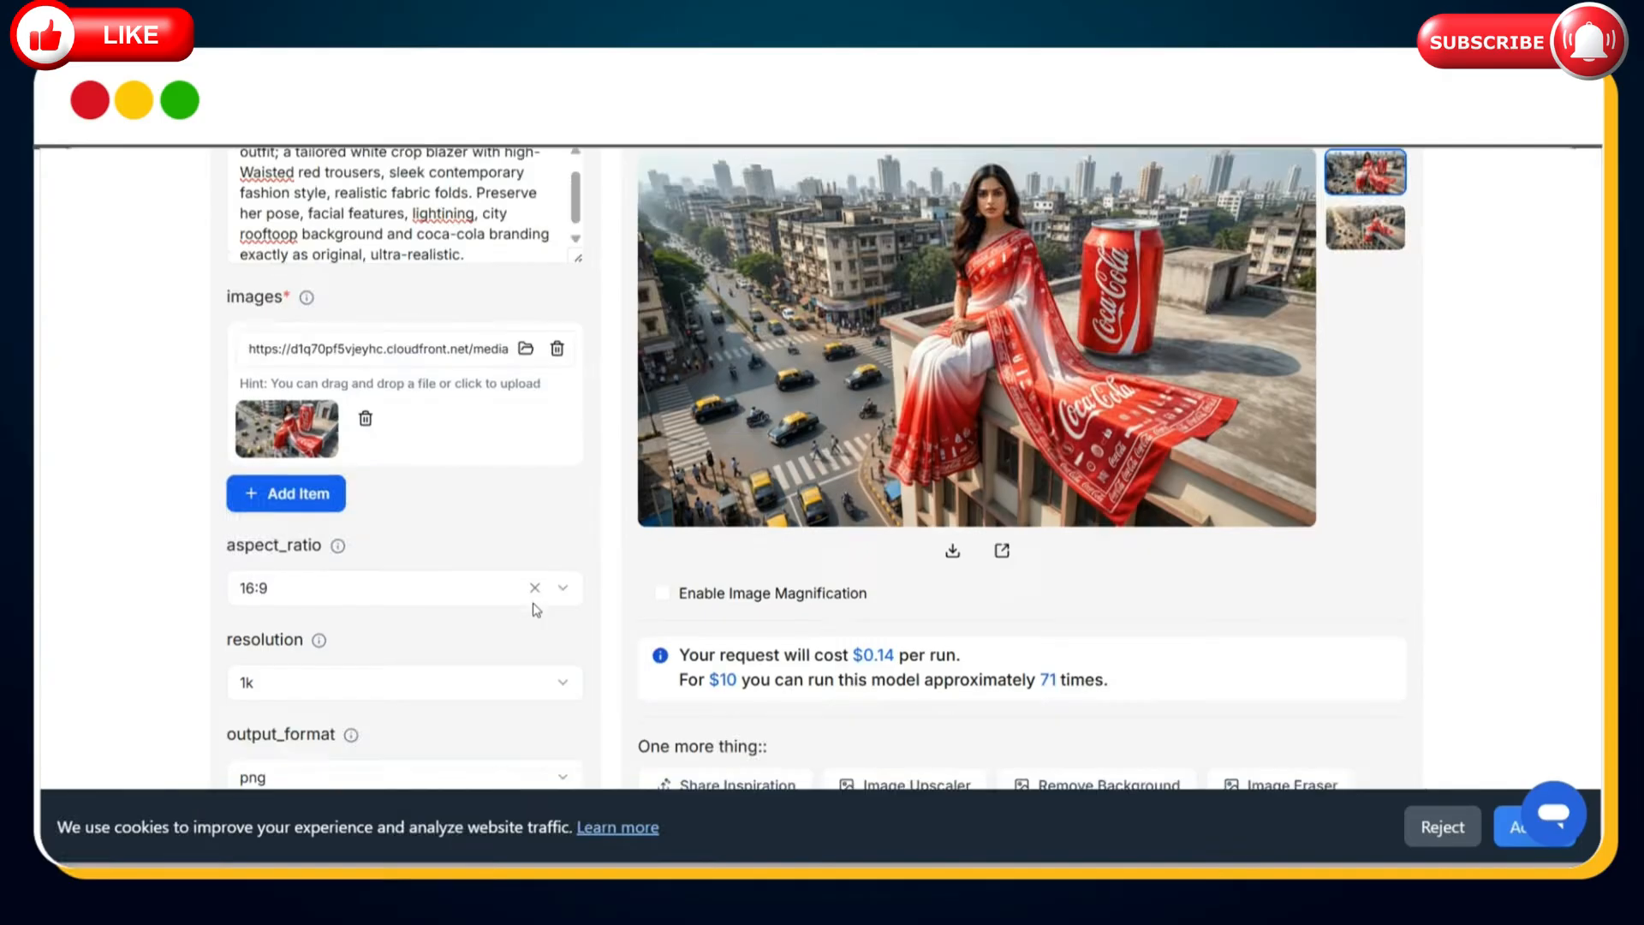
Generate the edited Coca-Cola image with the new outfit and download it.
scroll(766, 505, down, 7)
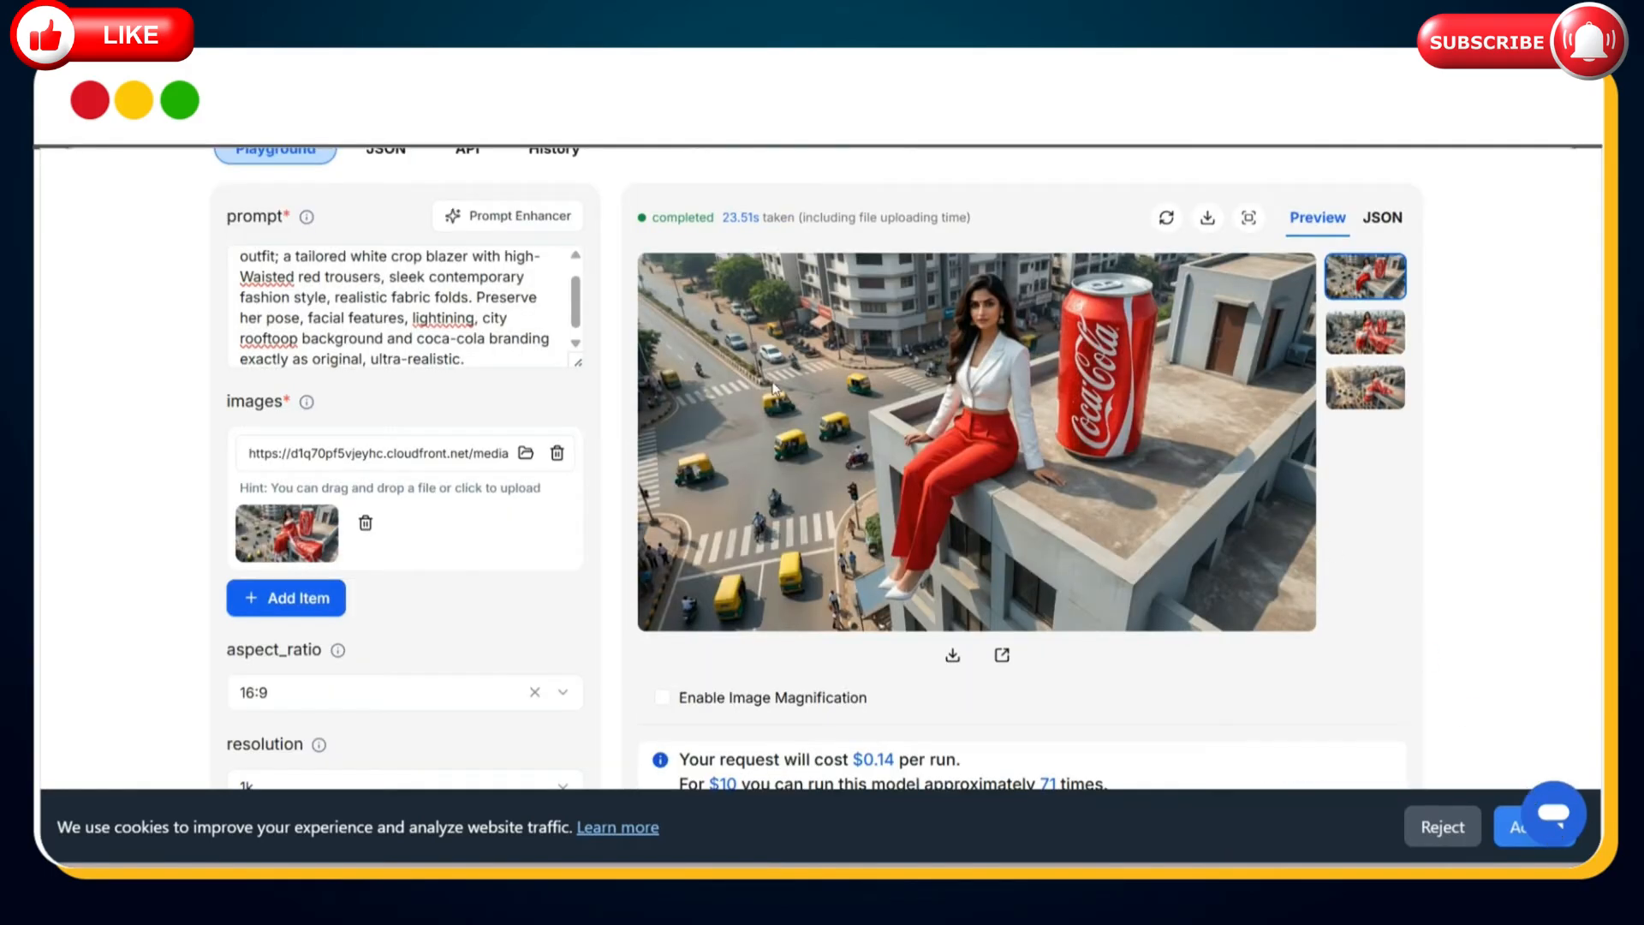
click(952, 666)
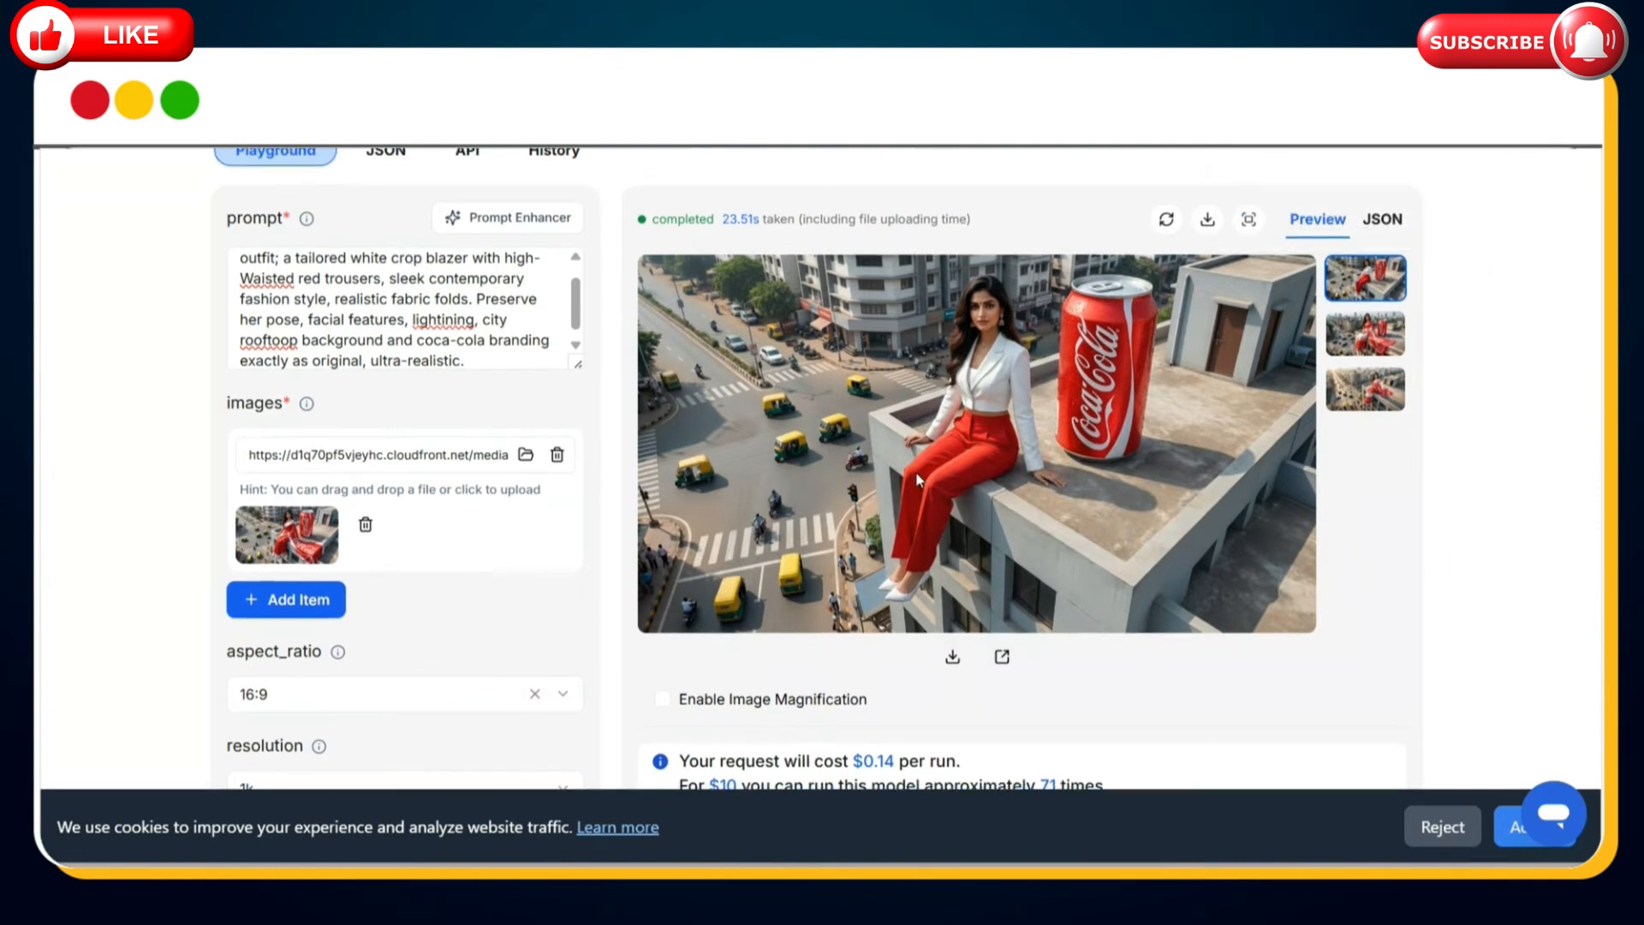
Open the kling-v2.5-turbo-pro/image-to-video model from the Kling Models collection.
scroll(918, 478, up, 3)
click(368, 202)
scroll(774, 470, down, 10)
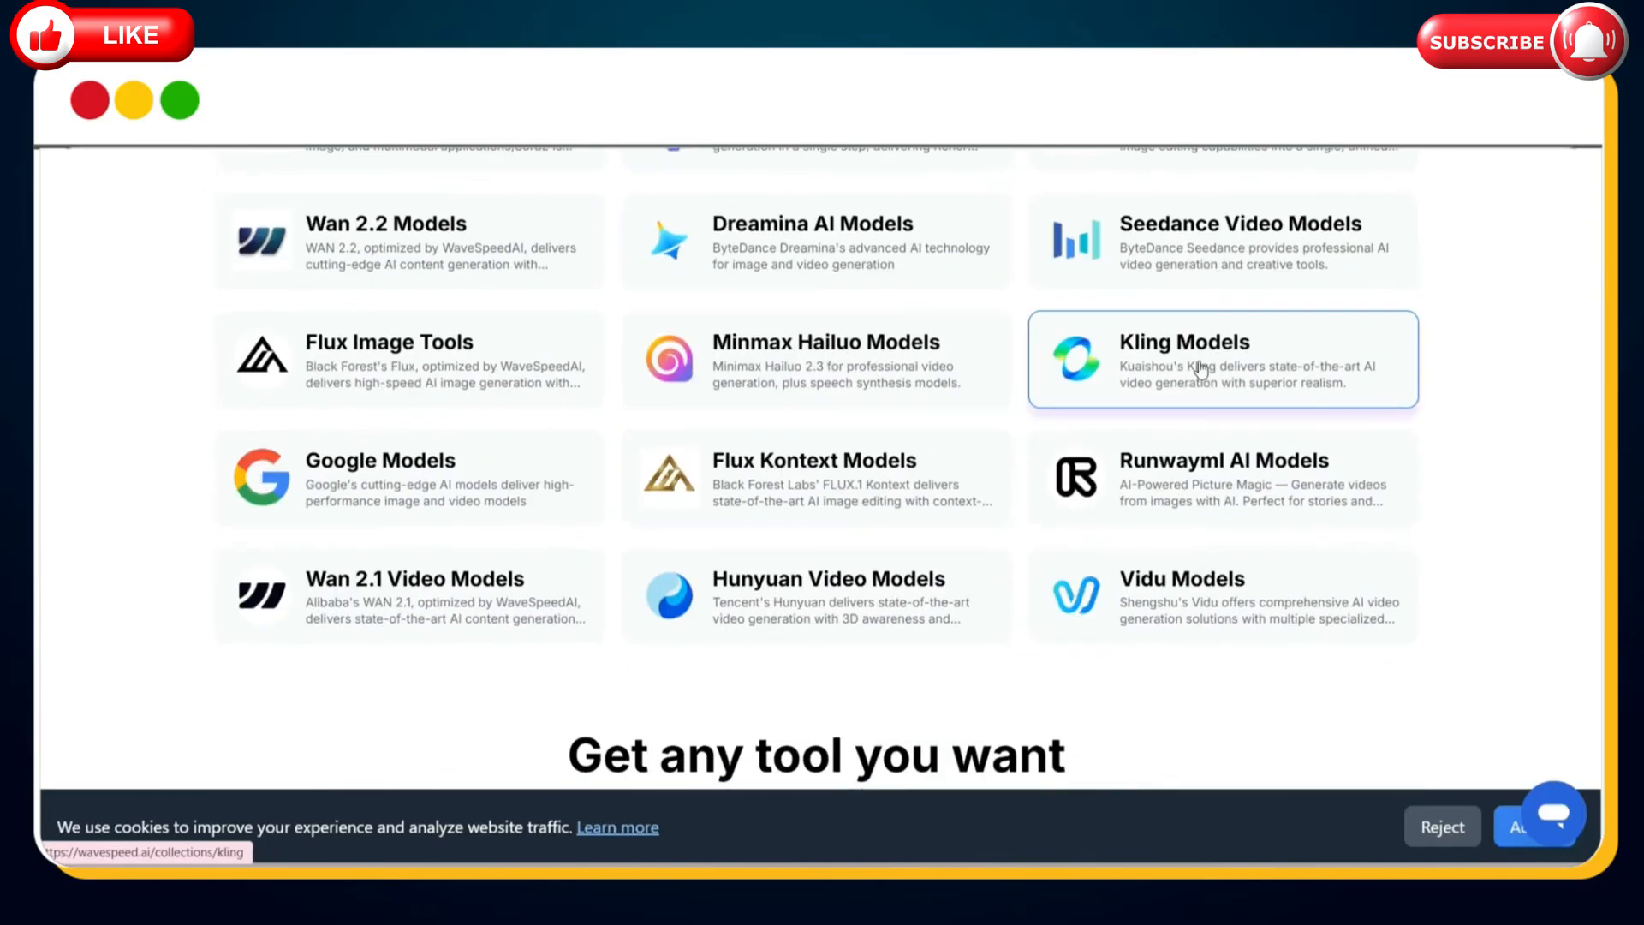
click(1202, 369)
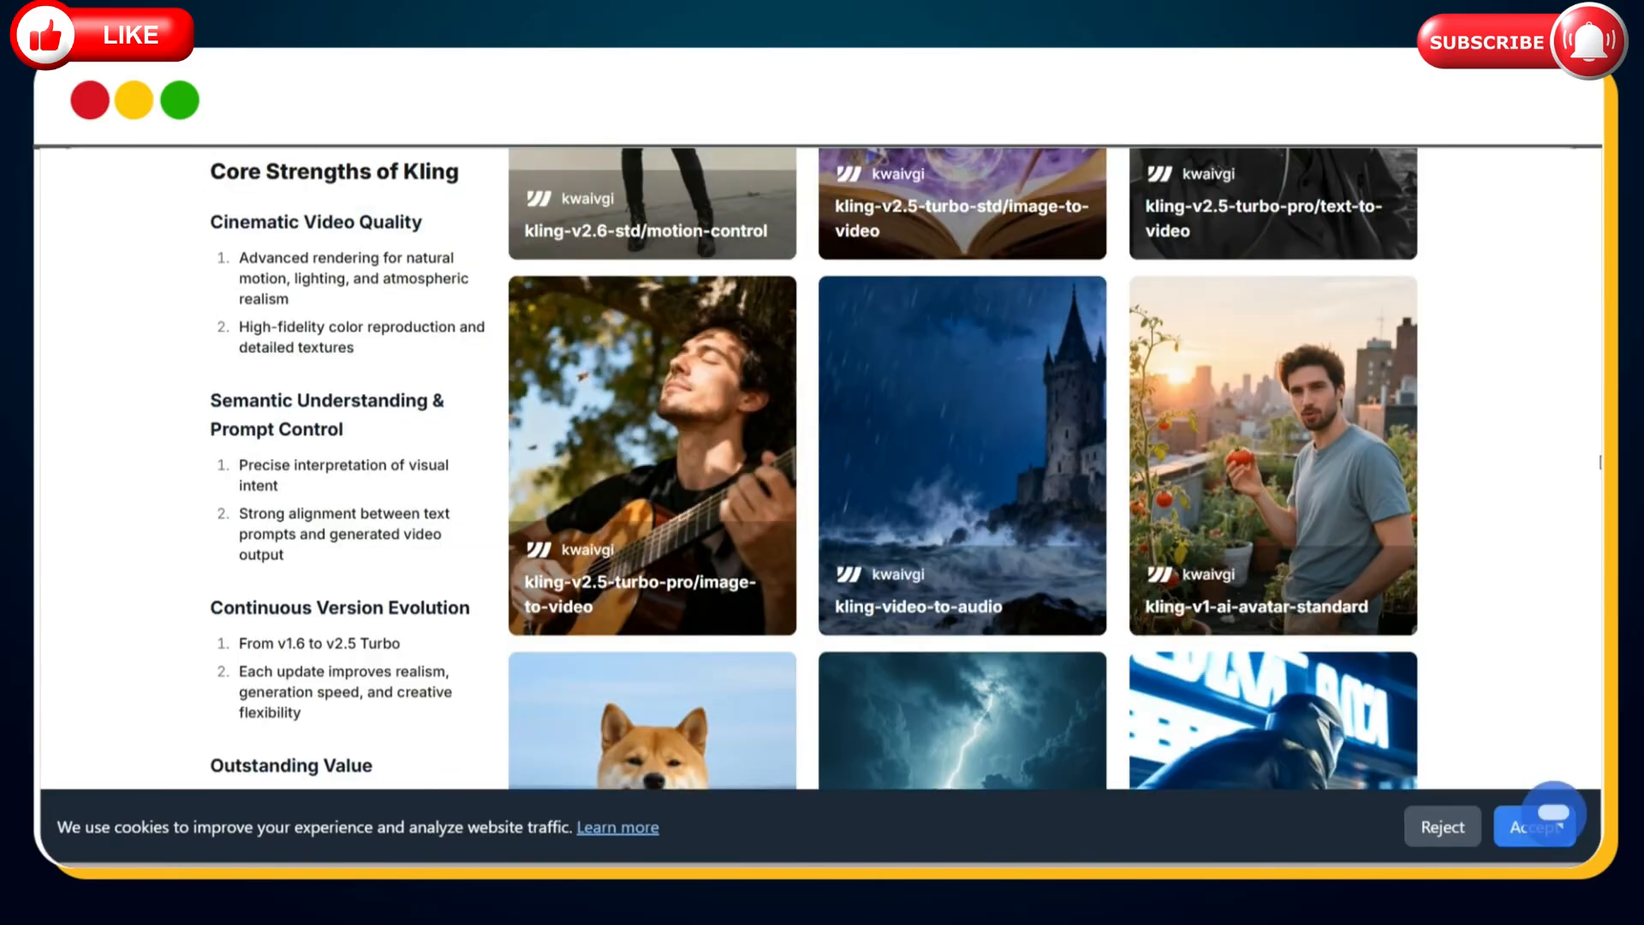
click(689, 481)
Replace the sample input image with the generated Coca-Cola rooftop image of the woman in the red saree.
click(556, 354)
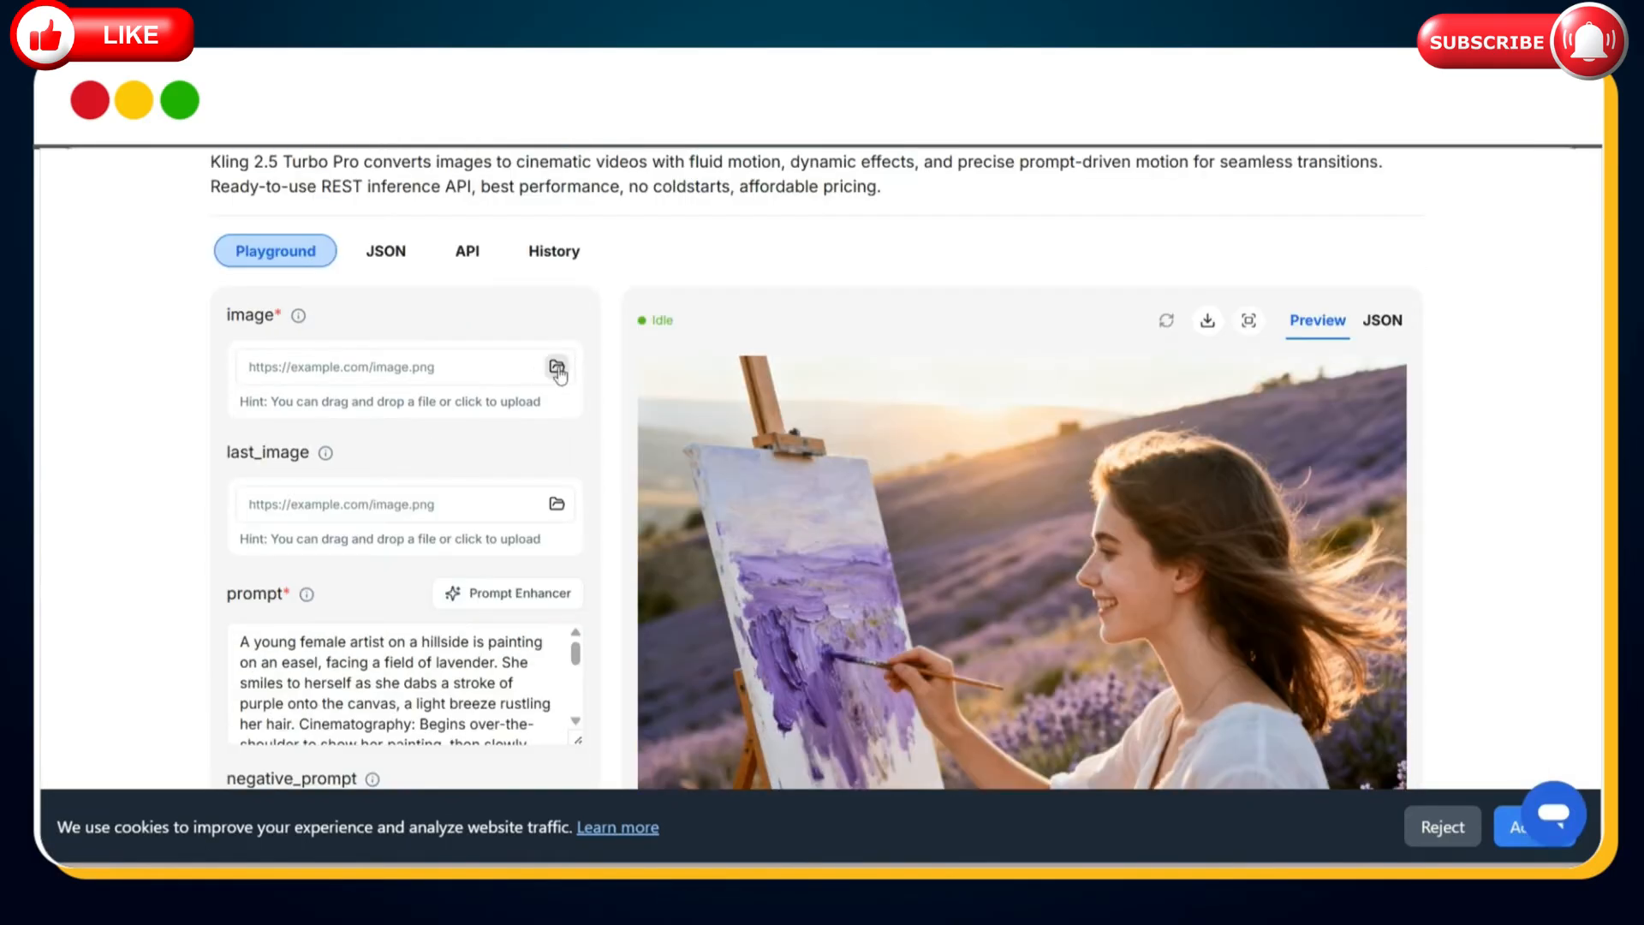
click(557, 366)
double_click(329, 322)
Replace the prompt with a cinematic, realistic brand ad: giant woman still with a soft smile, saree moving gently, cars and people moving naturally in daylight.
scroll(450, 495, down, 2)
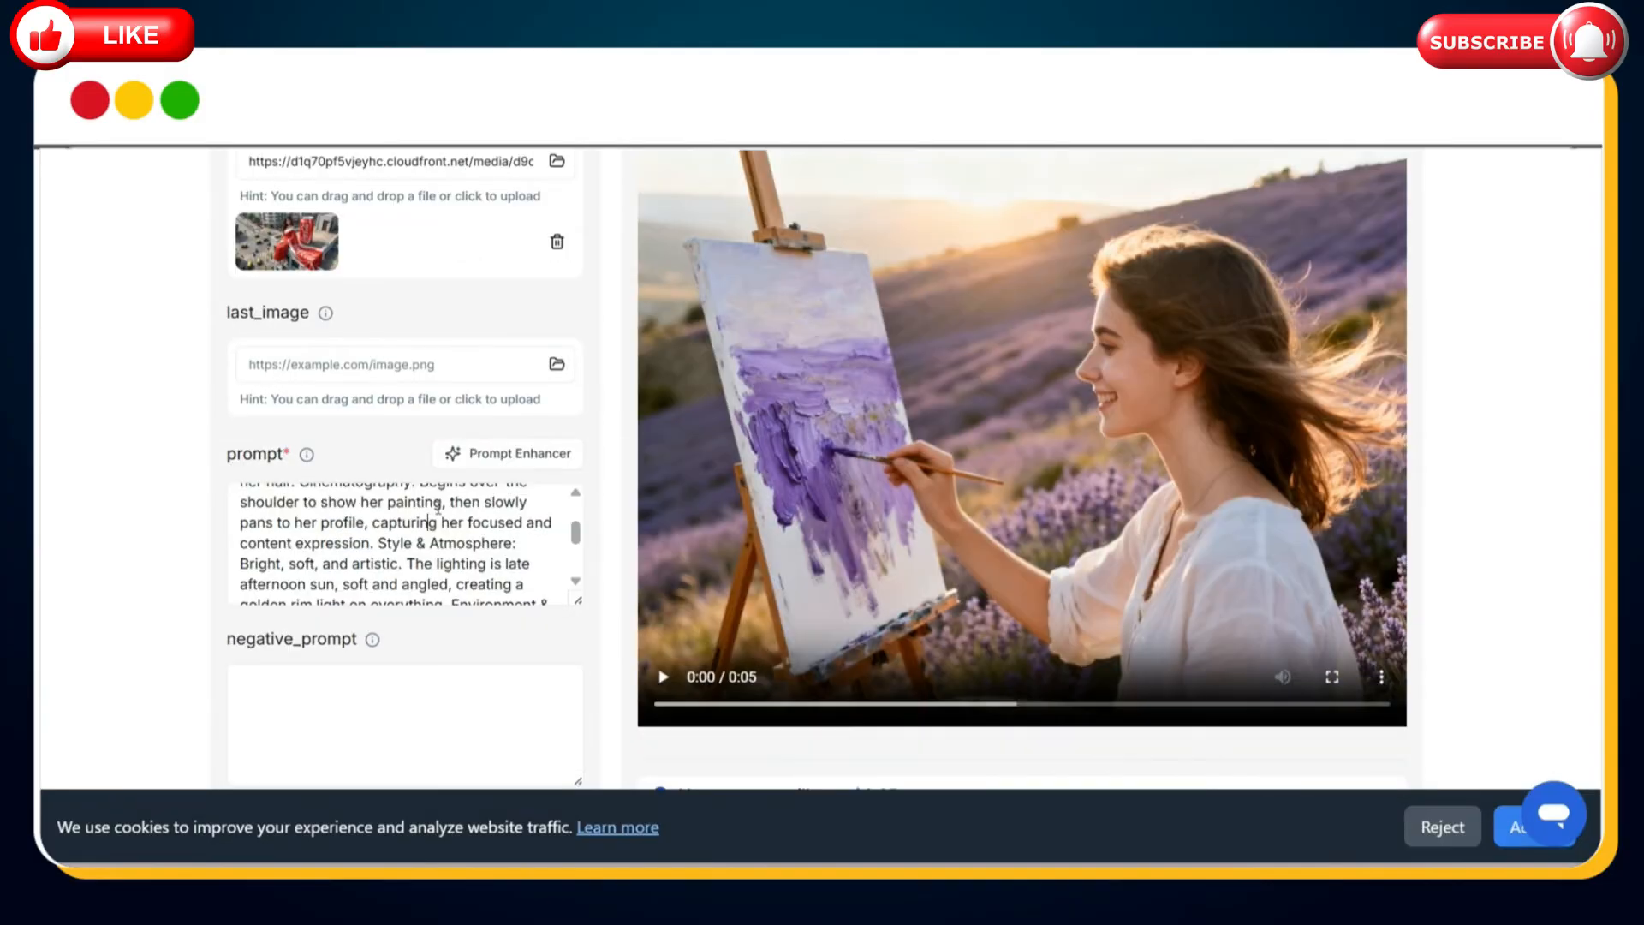
click(449, 494)
key(ctrl+a)
key(BackSpace)
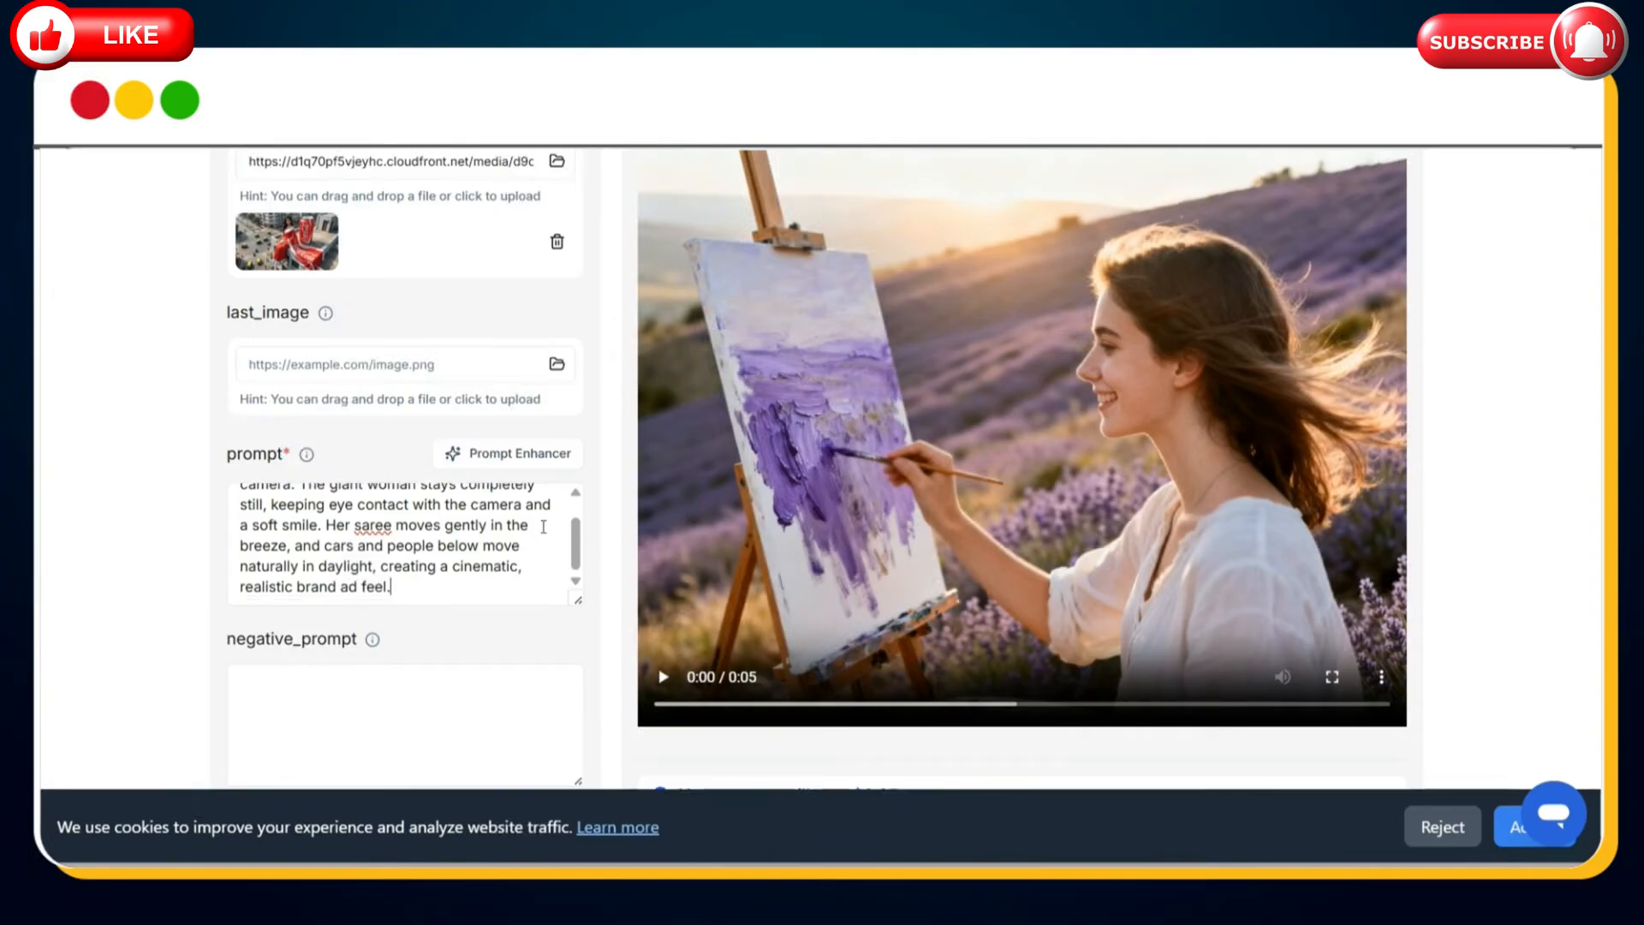
Generate the Coca-Cola rooftop video with a duration of 5 and play it.
scroll(608, 537, down, 5)
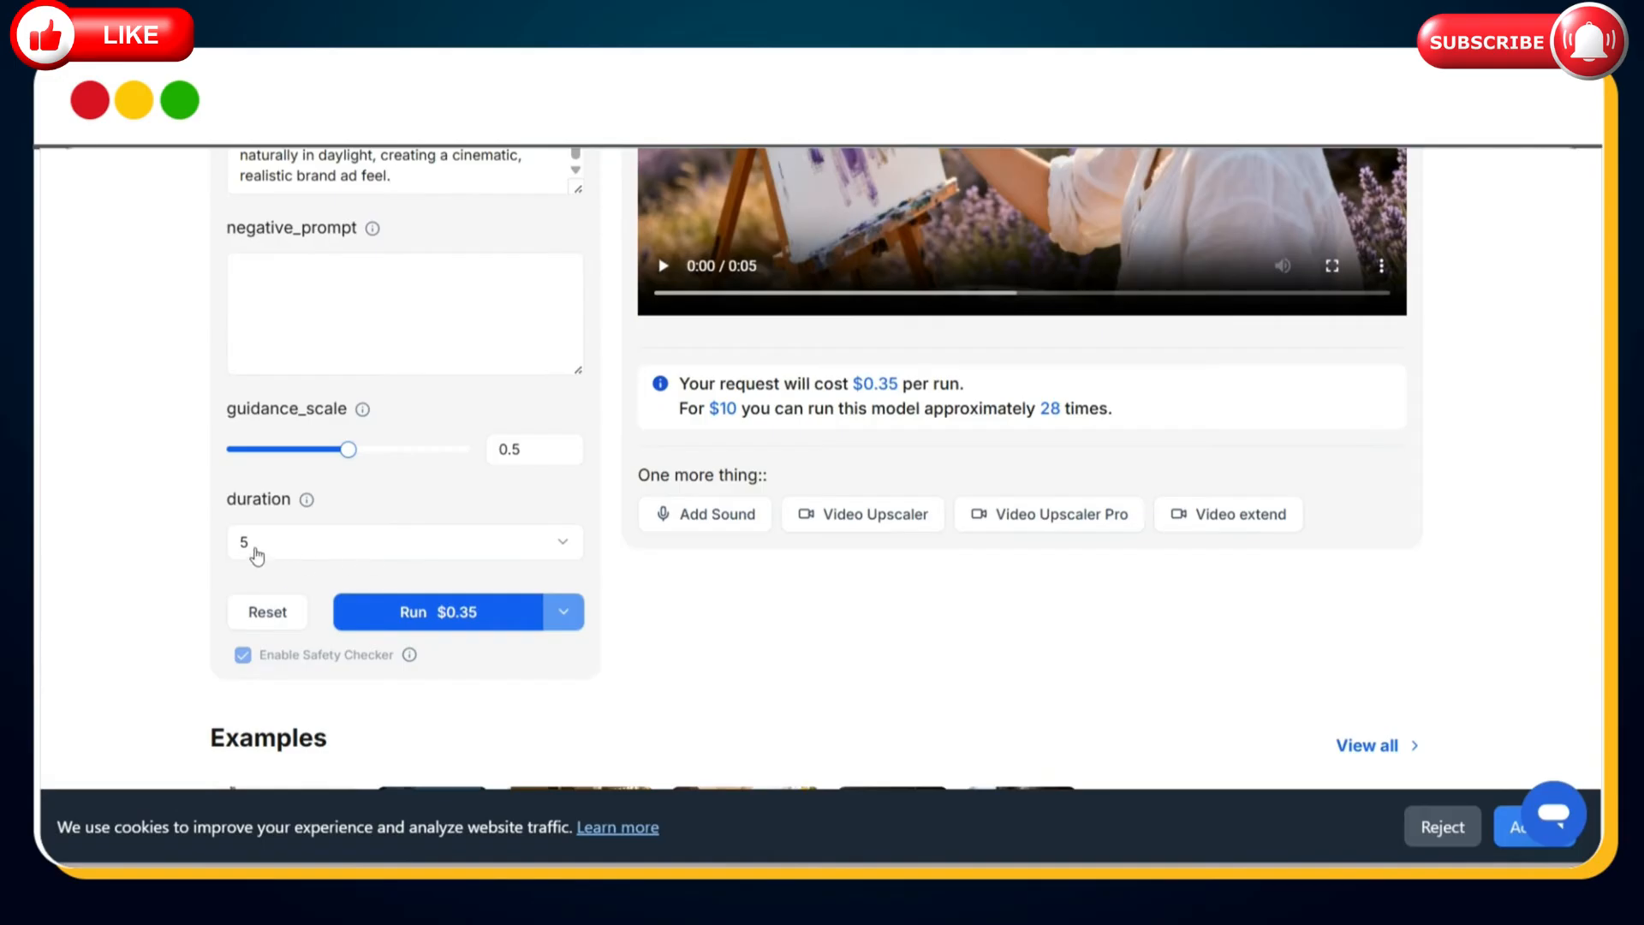
scroll(257, 557, down, 1)
click(480, 524)
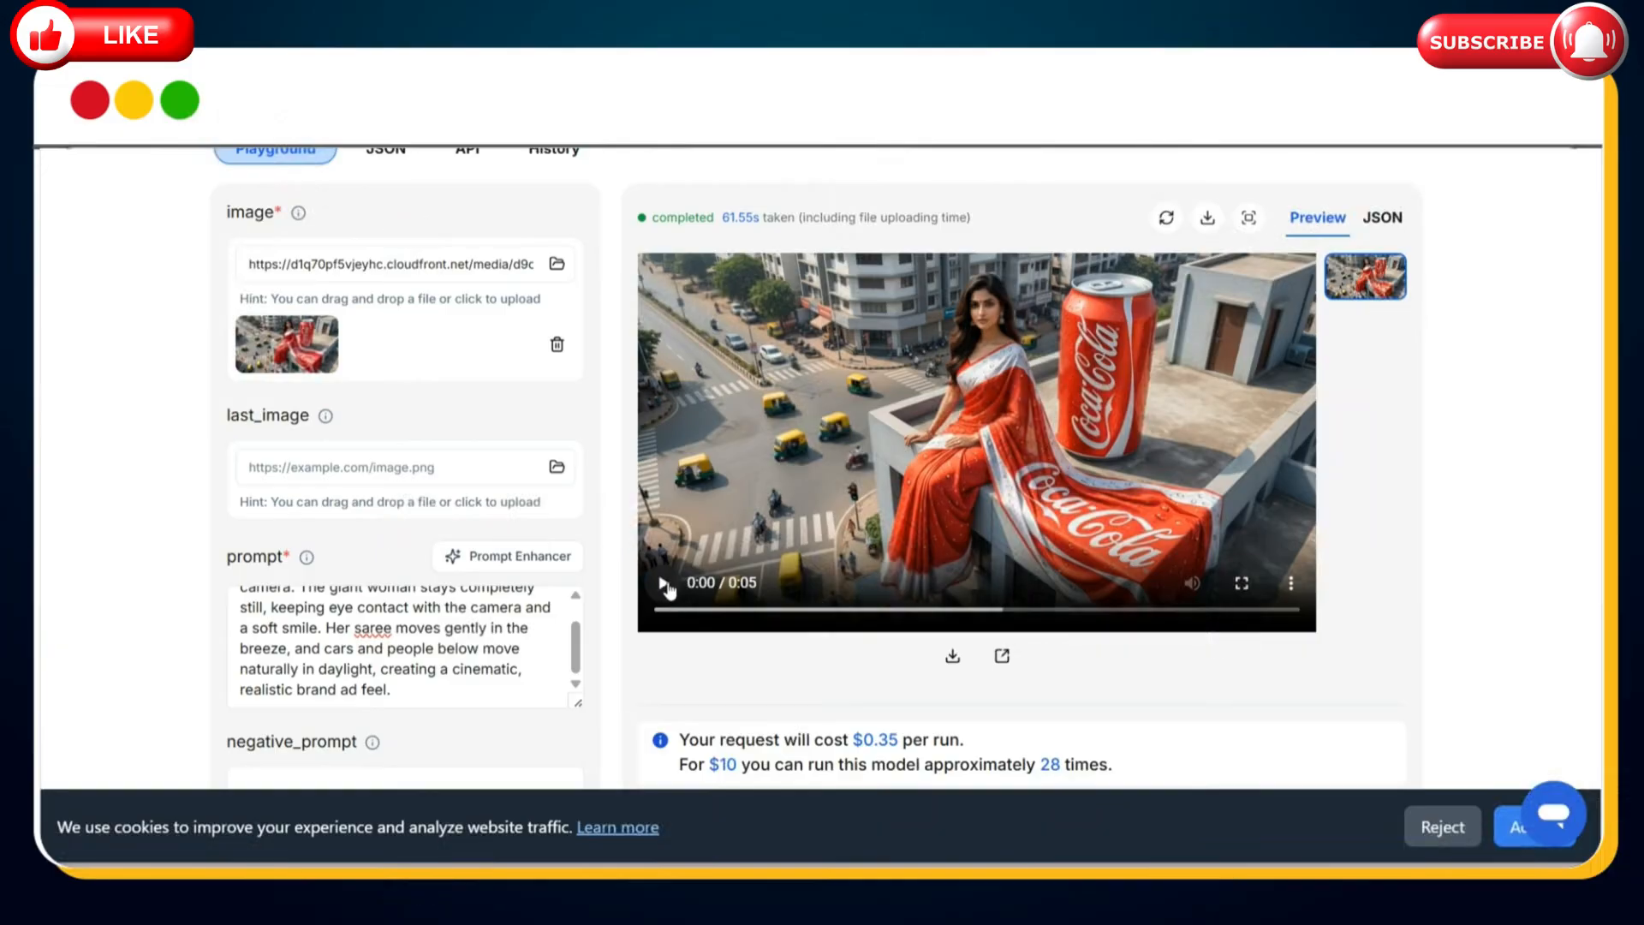
click(664, 585)
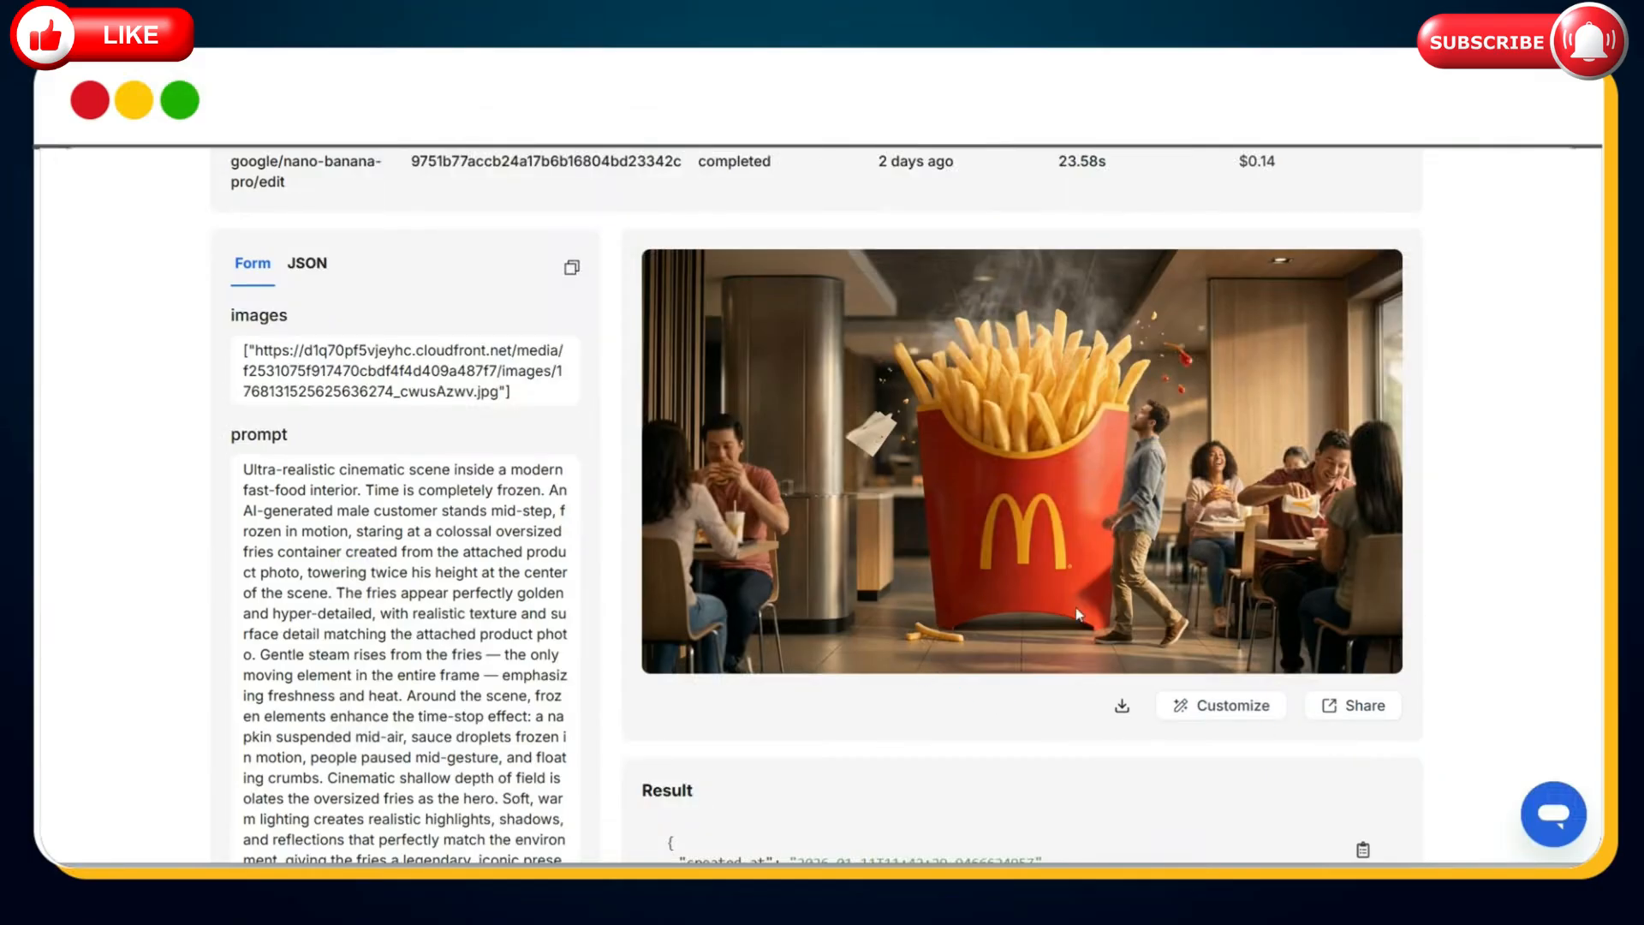
scroll(816, 505, down, 2)
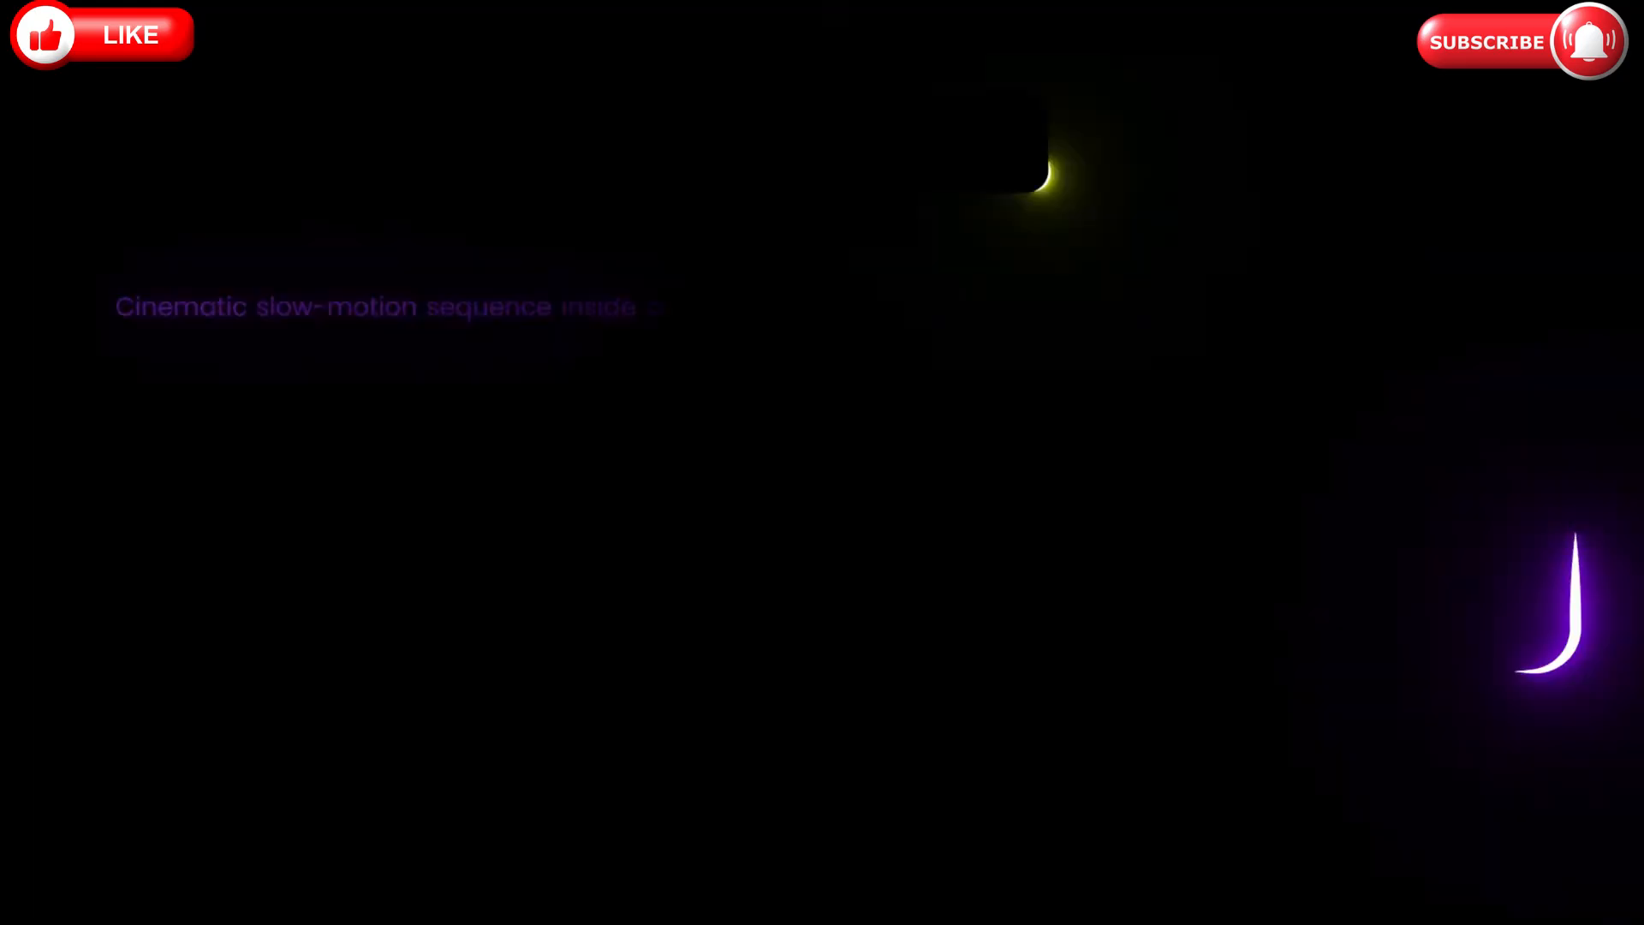